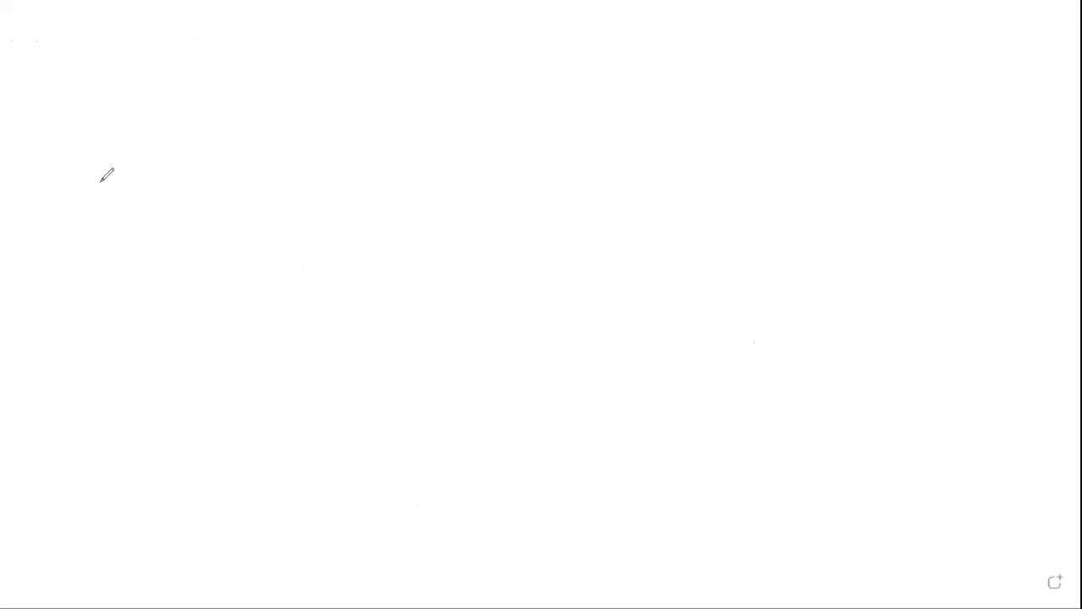
Handwrite an underlined 'MS Excel' heading branching down to 'spreadsheet' and then 'Table'
mouse_move(102, 184)
left_mouse_down()
mouse_move(131, 209)
mouse_move(197, 211)
mouse_move(204, 187)
mouse_move(221, 212)
mouse_move(243, 203)
mouse_move(279, 214)
left_mouse_up()
left_click_drag(108, 234, 289, 232)
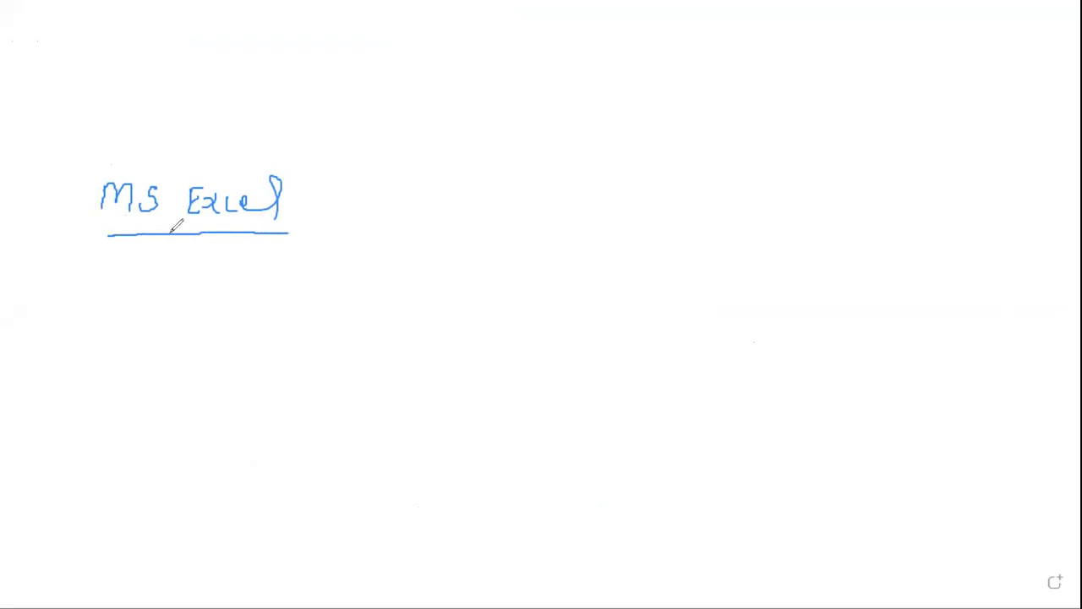
mouse_move(177, 237)
left_mouse_down()
mouse_move(188, 269)
mouse_move(217, 288)
mouse_move(242, 264)
mouse_move(296, 273)
mouse_move(368, 257)
mouse_move(366, 269)
mouse_move(389, 250)
left_mouse_up()
left_click_drag(192, 292, 399, 282)
mouse_move(262, 293)
left_mouse_down()
mouse_move(290, 329)
mouse_move(325, 313)
mouse_move(320, 334)
mouse_move(392, 339)
left_mouse_up()
left_click_drag(315, 353, 412, 347)
Add a C mark beside Table, branch to an underlined 'Report' with a 4, and underline 'other'
left_click_drag(434, 310, 435, 327)
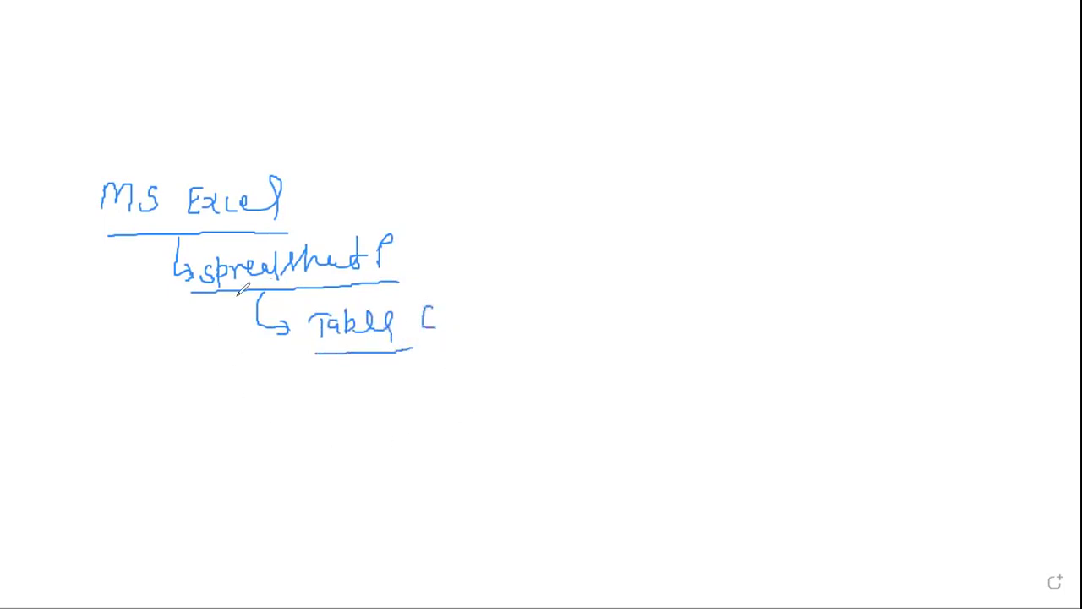
mouse_move(328, 356)
left_mouse_down()
mouse_move(348, 391)
mouse_move(373, 401)
mouse_move(386, 377)
mouse_move(426, 400)
mouse_move(446, 388)
mouse_move(464, 396)
left_mouse_up()
mouse_move(455, 382)
left_mouse_down()
mouse_move(507, 386)
mouse_move(506, 396)
left_mouse_up()
mouse_move(345, 415)
left_mouse_down()
mouse_move(505, 411)
mouse_move(558, 364)
mouse_move(591, 366)
mouse_move(576, 354)
mouse_move(568, 300)
mouse_move(585, 272)
mouse_move(614, 292)
mouse_move(640, 276)
mouse_move(643, 253)
mouse_move(683, 318)
left_mouse_up()
left_click_drag(613, 318, 685, 325)
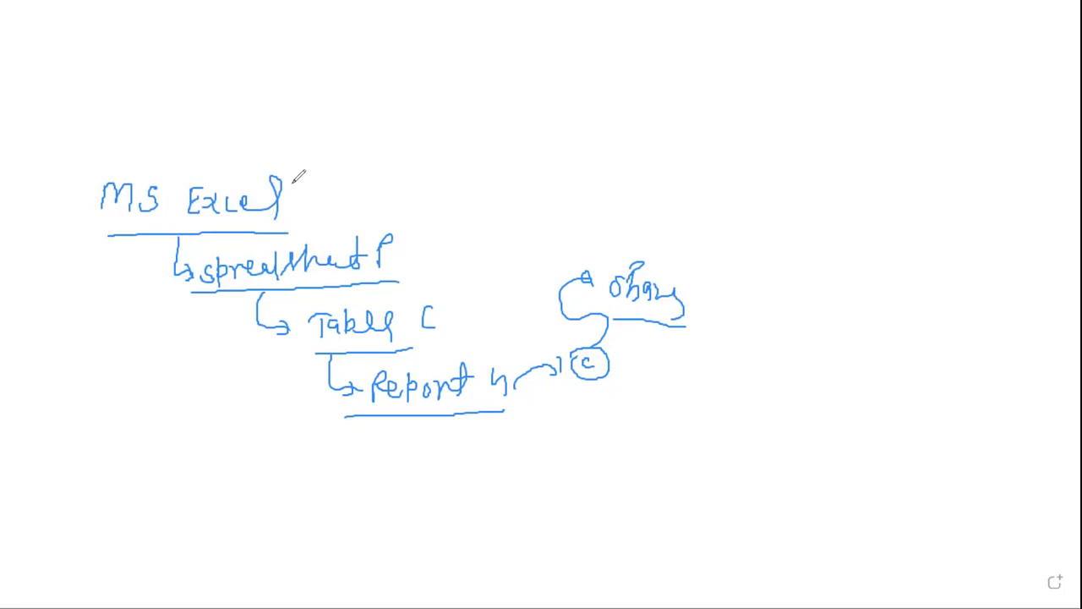
Draw a curved arrow from MS Excel to an underlined 'Data Entry' note leading to 'Column'
left_click_drag(296, 205, 343, 179)
mouse_move(408, 150)
left_mouse_down()
mouse_move(408, 173)
mouse_move(463, 143)
mouse_move(502, 169)
mouse_move(510, 143)
mouse_move(554, 157)
mouse_move(556, 189)
left_mouse_up()
left_click_drag(419, 189, 563, 208)
left_click_drag(584, 168, 630, 164)
mouse_move(668, 154)
left_mouse_down()
mouse_move(651, 169)
mouse_move(754, 166)
mouse_move(915, 208)
left_mouse_up()
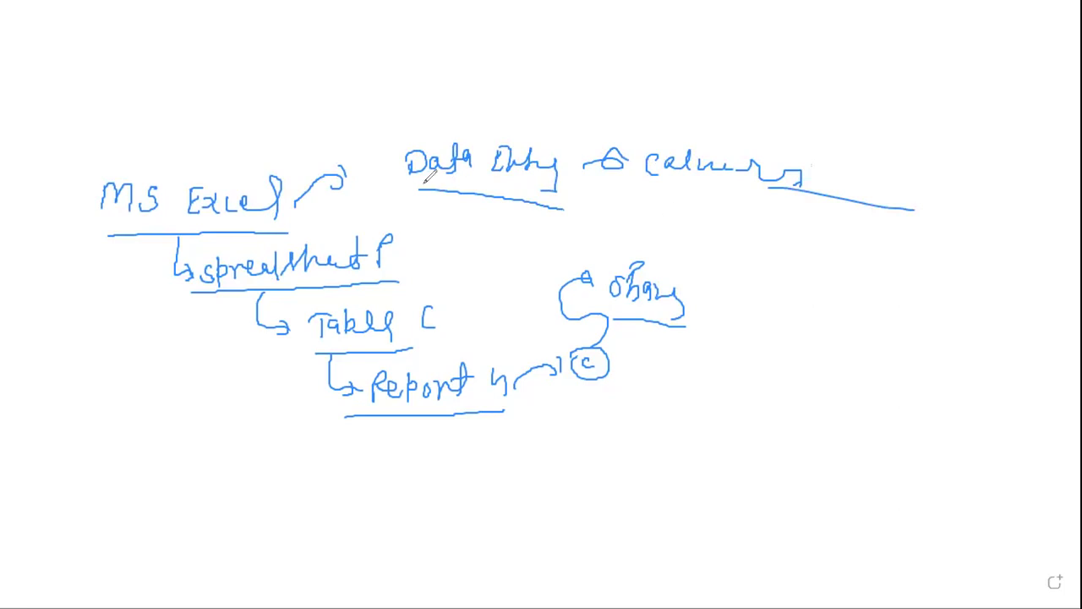
Write an underlined 'sheet' above MS Excel, then begin 'Google' on a fresh page
left_click_drag(128, 156, 152, 155)
mouse_move(188, 123)
left_mouse_down()
mouse_move(180, 142)
mouse_move(216, 137)
mouse_move(259, 109)
left_mouse_up()
left_click_drag(175, 154, 284, 148)
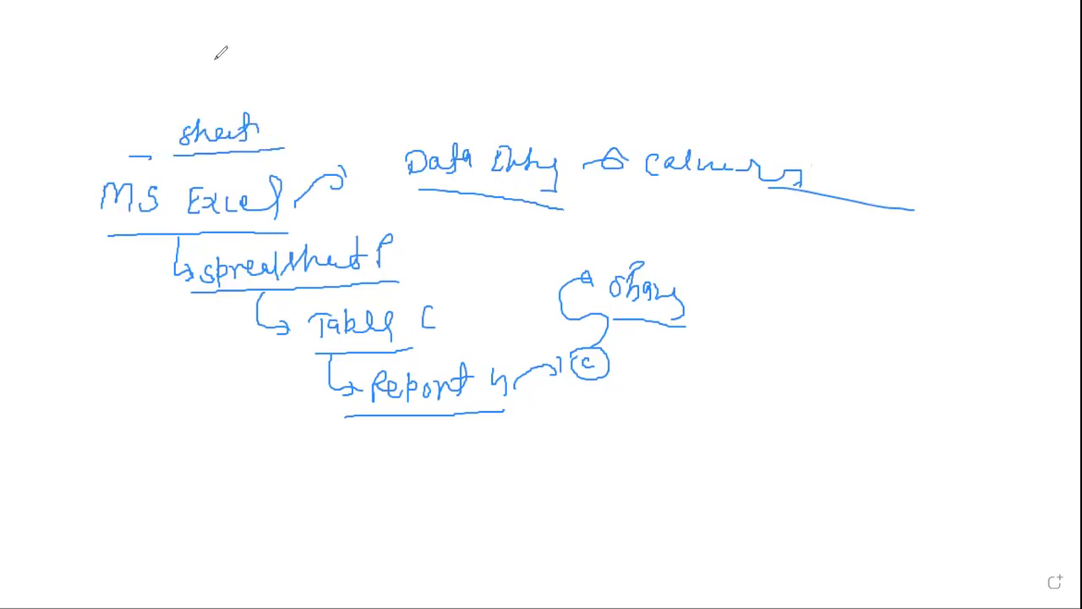
mouse_move(147, 179)
left_mouse_down()
mouse_move(150, 208)
mouse_move(203, 181)
mouse_move(198, 216)
mouse_move(223, 171)
mouse_move(249, 196)
left_mouse_up()
Write and underline 'Google sheet' with a branch arrow down to an underlined 'sheet'
mouse_move(306, 169)
left_mouse_down()
mouse_move(293, 189)
mouse_move(326, 189)
mouse_move(321, 158)
mouse_move(379, 173)
mouse_move(377, 200)
left_mouse_up()
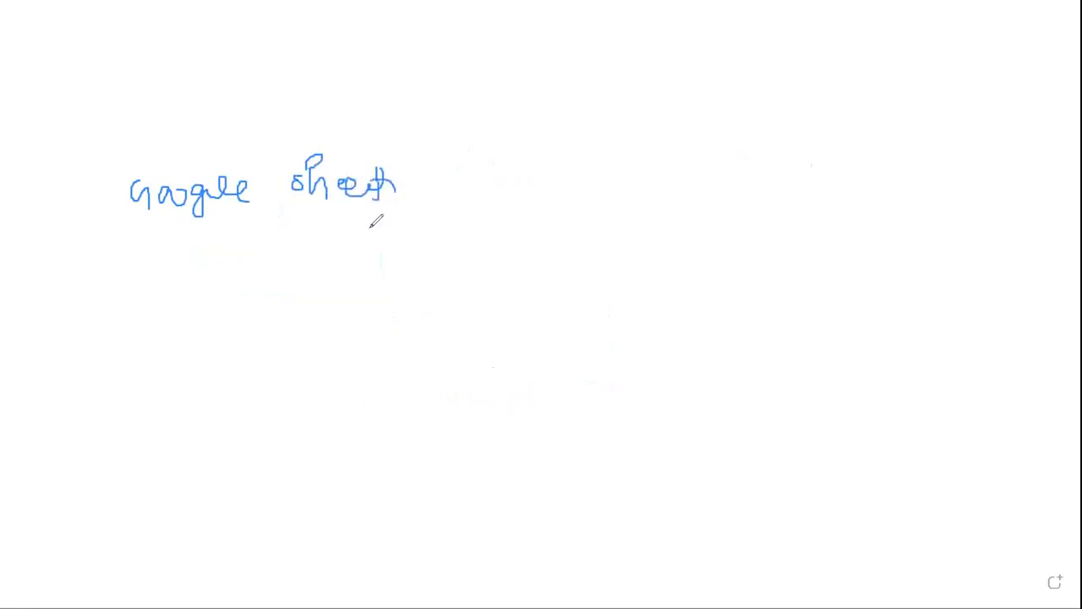
left_click_drag(154, 225, 394, 210)
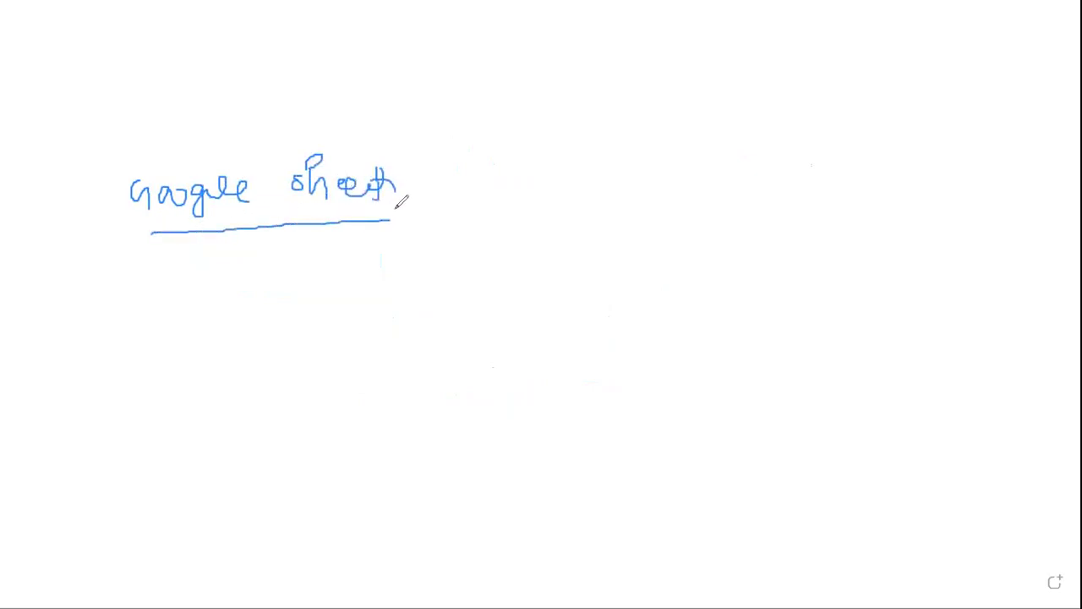
mouse_move(257, 230)
left_mouse_down()
mouse_move(269, 269)
mouse_move(286, 258)
left_mouse_up()
mouse_move(319, 245)
left_mouse_down()
mouse_move(306, 265)
mouse_move(342, 267)
mouse_move(390, 230)
mouse_move(391, 261)
mouse_move(404, 256)
left_mouse_up()
left_click_drag(297, 290, 424, 272)
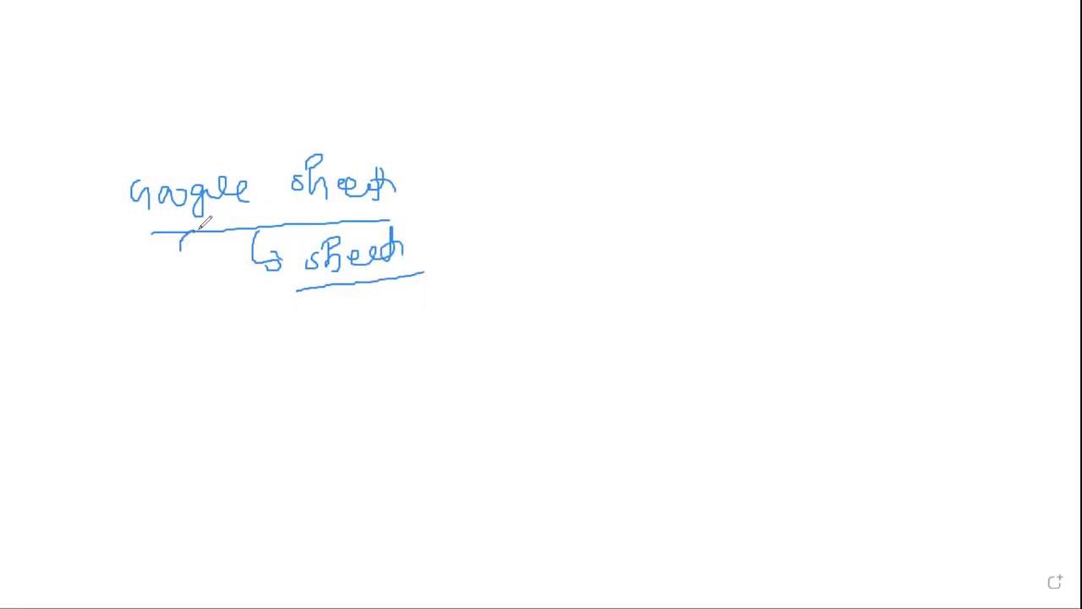
Curve a second branch to a circled 'S.P' and draw an arrow right of sheet
mouse_move(191, 230)
left_mouse_down()
mouse_move(264, 334)
mouse_move(313, 319)
left_mouse_up()
left_click(293, 327)
mouse_move(259, 345)
left_mouse_down()
mouse_move(322, 296)
mouse_move(262, 333)
left_mouse_up()
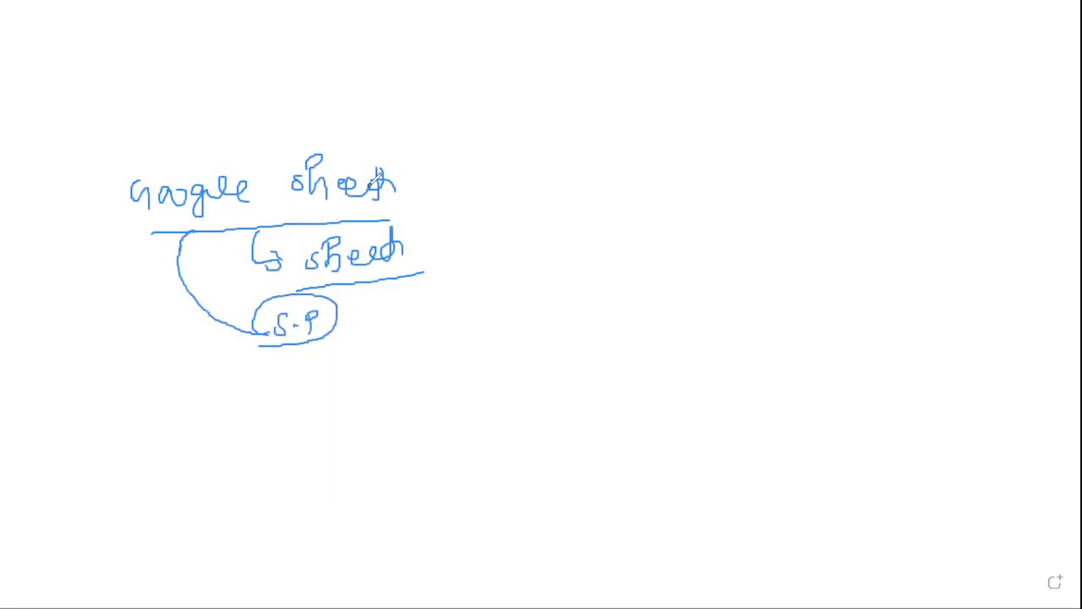
left_click_drag(407, 245, 443, 231)
Write a circled C, a circled R below it, and an underlined note beneath
mouse_move(541, 213)
left_mouse_down()
mouse_move(510, 243)
mouse_move(515, 283)
mouse_move(529, 282)
mouse_move(510, 289)
mouse_move(540, 264)
left_mouse_up()
left_click_drag(527, 316, 527, 340)
mouse_move(541, 317)
left_mouse_down()
mouse_move(543, 328)
mouse_move(585, 286)
mouse_move(592, 324)
left_mouse_up()
left_click_drag(527, 350, 629, 348)
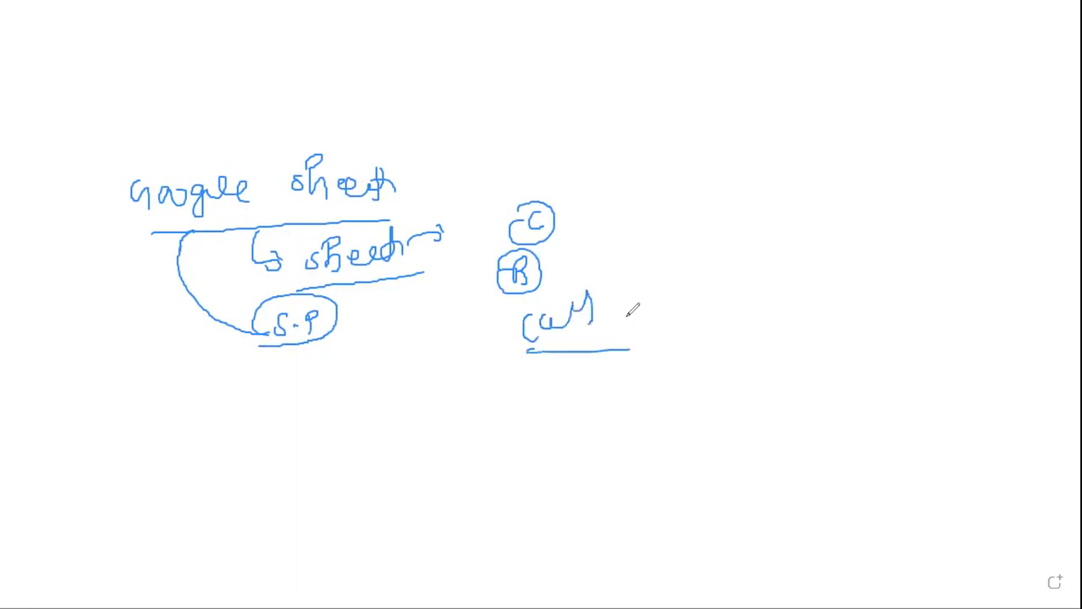
Enclose the letters in a large circle, write 'Database', tick Google sheet, and begin 'cloud'
mouse_move(467, 215)
left_mouse_down()
mouse_move(639, 315)
mouse_move(501, 201)
left_mouse_up()
mouse_move(719, 225)
left_mouse_down()
mouse_move(710, 246)
mouse_move(747, 227)
mouse_move(766, 240)
mouse_move(798, 222)
mouse_move(803, 239)
mouse_move(828, 240)
mouse_move(856, 269)
left_mouse_up()
left_click_drag(702, 274, 864, 271)
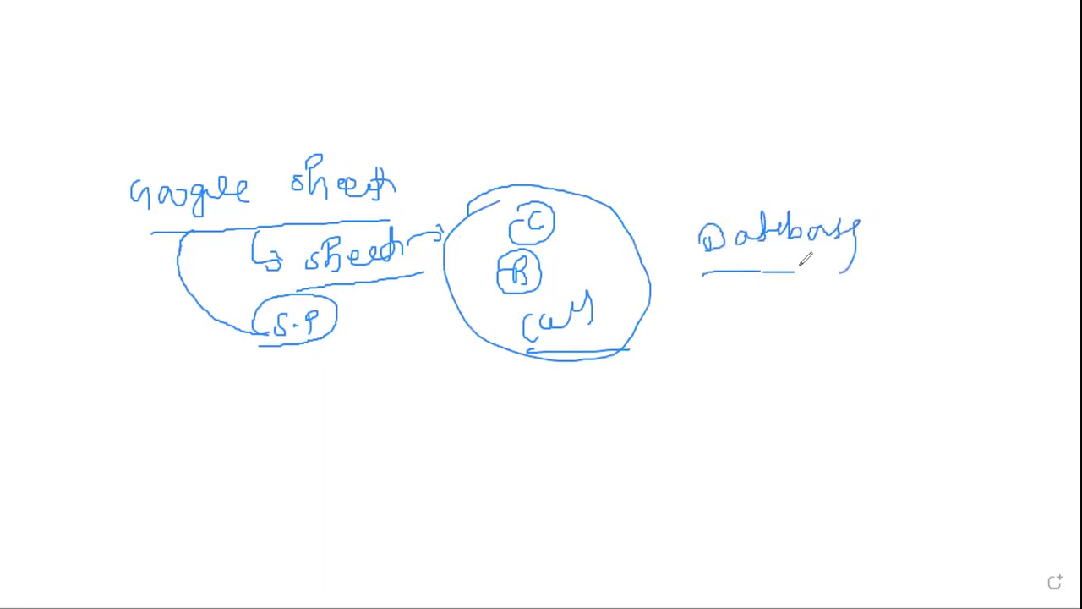
mouse_move(749, 284)
left_mouse_down()
mouse_move(742, 323)
mouse_move(782, 306)
mouse_move(765, 336)
mouse_move(780, 304)
left_mouse_up()
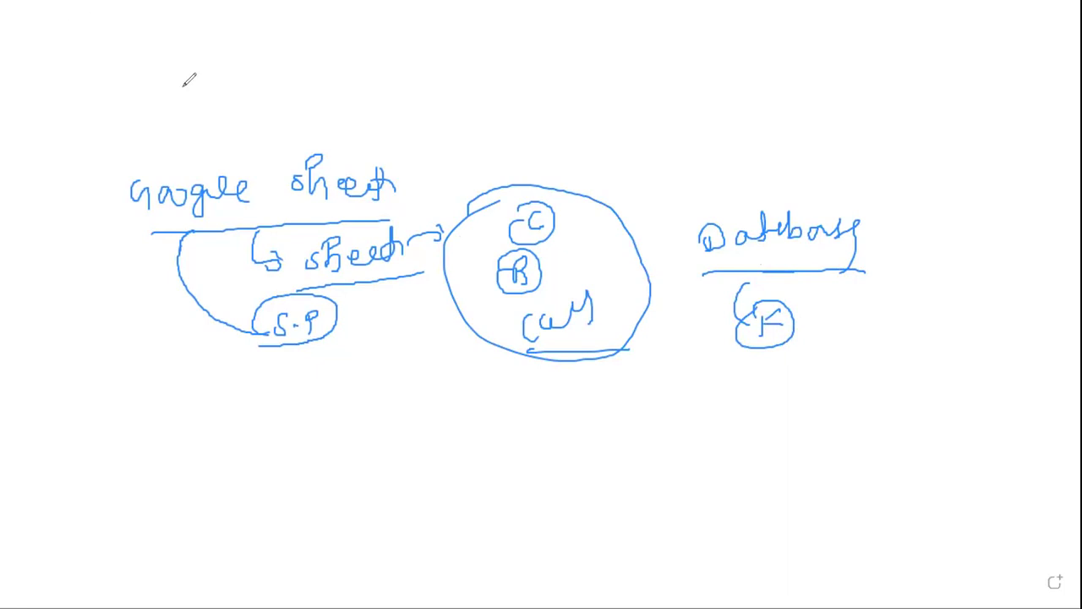
left_click_drag(177, 157, 215, 145)
mouse_move(141, 237)
left_mouse_down()
mouse_move(71, 337)
mouse_move(140, 321)
mouse_move(212, 337)
mouse_move(225, 355)
left_mouse_up()
Finish the underlined 'cloud' note with branch arrows leading to a circled word
left_click(197, 329)
left_click_drag(123, 361, 290, 383)
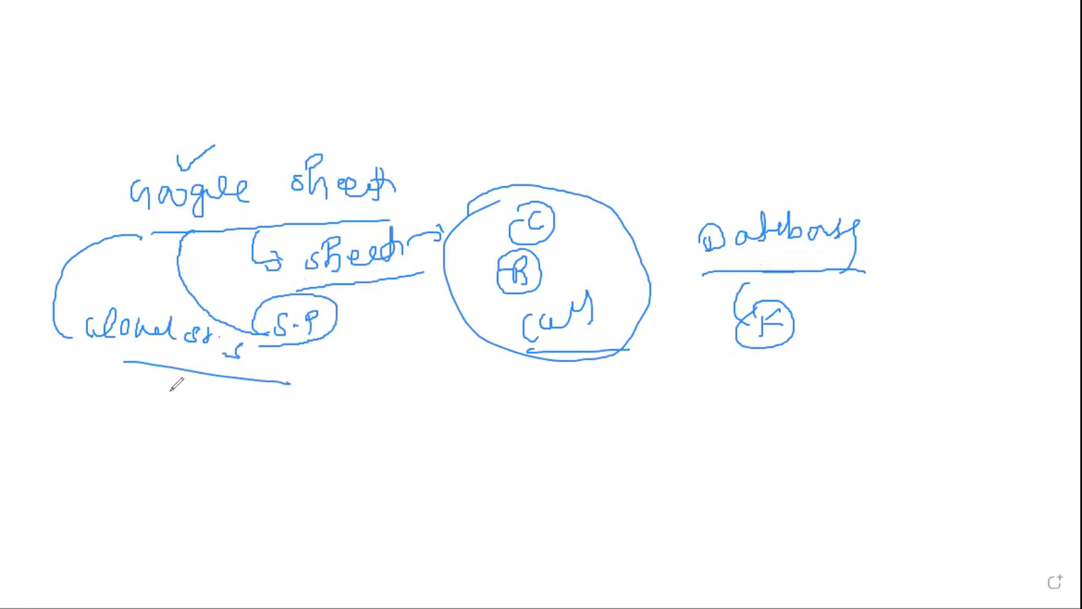
mouse_move(172, 377)
left_mouse_down()
mouse_move(197, 419)
mouse_move(281, 423)
left_mouse_up()
mouse_move(265, 441)
left_mouse_down()
mouse_move(291, 441)
mouse_move(315, 414)
mouse_move(411, 423)
mouse_move(428, 436)
left_mouse_up()
left_click(373, 407)
left_click_drag(339, 449, 413, 451)
mouse_move(331, 394)
left_mouse_down()
mouse_move(406, 372)
mouse_move(441, 439)
mouse_move(372, 477)
mouse_move(336, 382)
left_mouse_up()
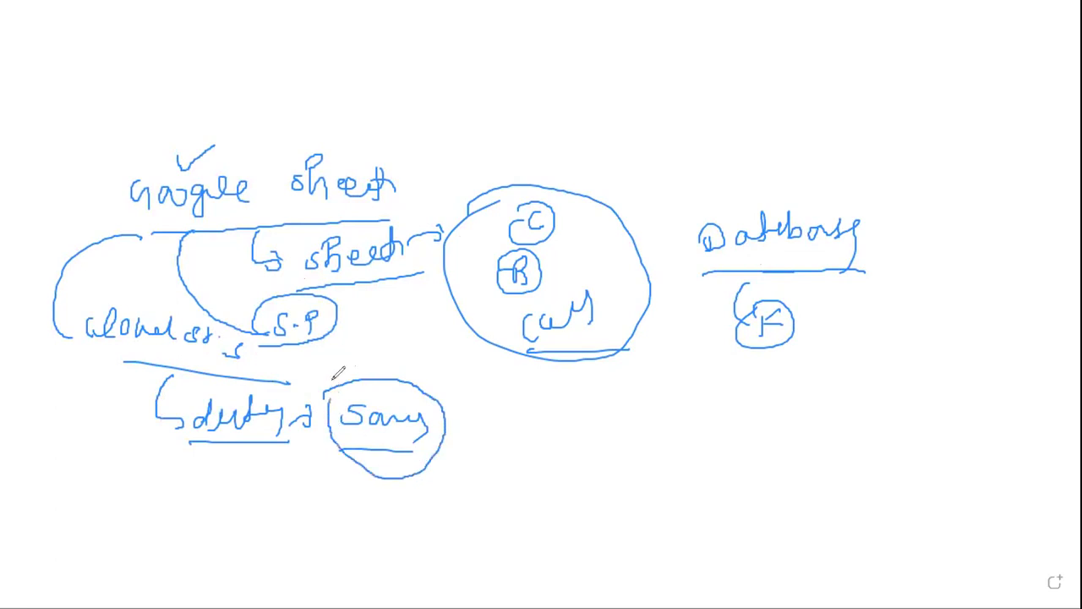
mouse_move(436, 421)
left_mouse_down()
mouse_move(465, 407)
mouse_move(478, 427)
mouse_move(560, 402)
mouse_move(575, 437)
mouse_move(487, 460)
left_mouse_up()
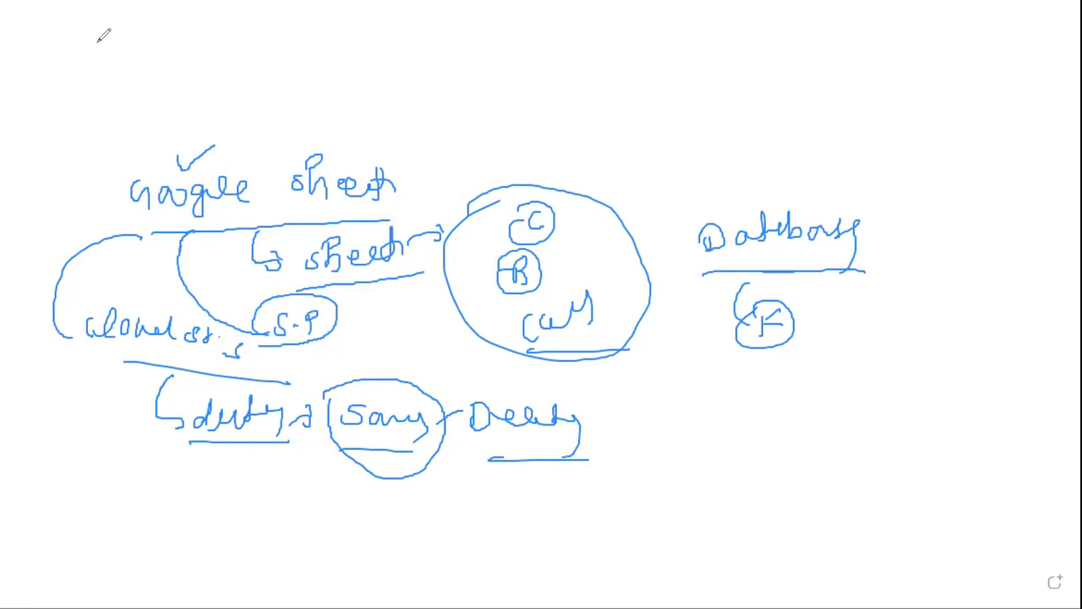
Write and underline 'MS Excel' at the top of the diagram
mouse_move(118, 95)
left_mouse_down()
mouse_move(118, 113)
mouse_move(146, 113)
mouse_move(159, 96)
mouse_move(178, 113)
mouse_move(205, 108)
left_mouse_up()
mouse_move(225, 84)
left_mouse_down()
mouse_move(216, 98)
mouse_move(240, 84)
mouse_move(245, 101)
left_mouse_up()
mouse_move(124, 128)
left_mouse_down()
mouse_move(237, 125)
mouse_move(264, 160)
left_mouse_up()
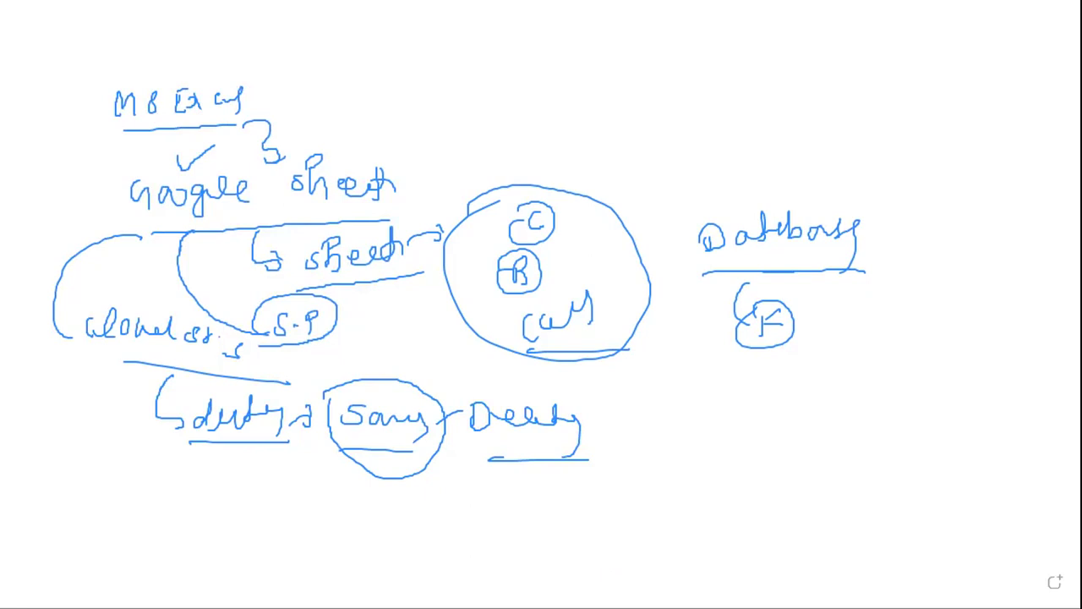
From Gmail, open the Google apps grid and launch Sheets in a new tab
key("alt+Tab")
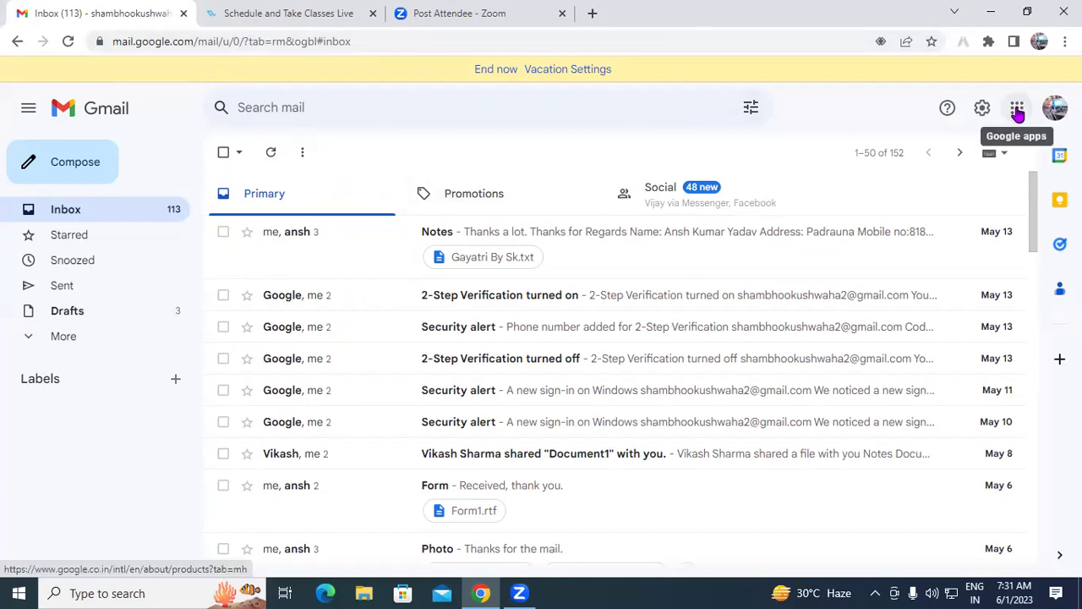
left_click(1019, 114)
scroll(963, 253, "down", 2)
scroll(966, 288, "down", 2)
scroll(965, 322, "up", 1)
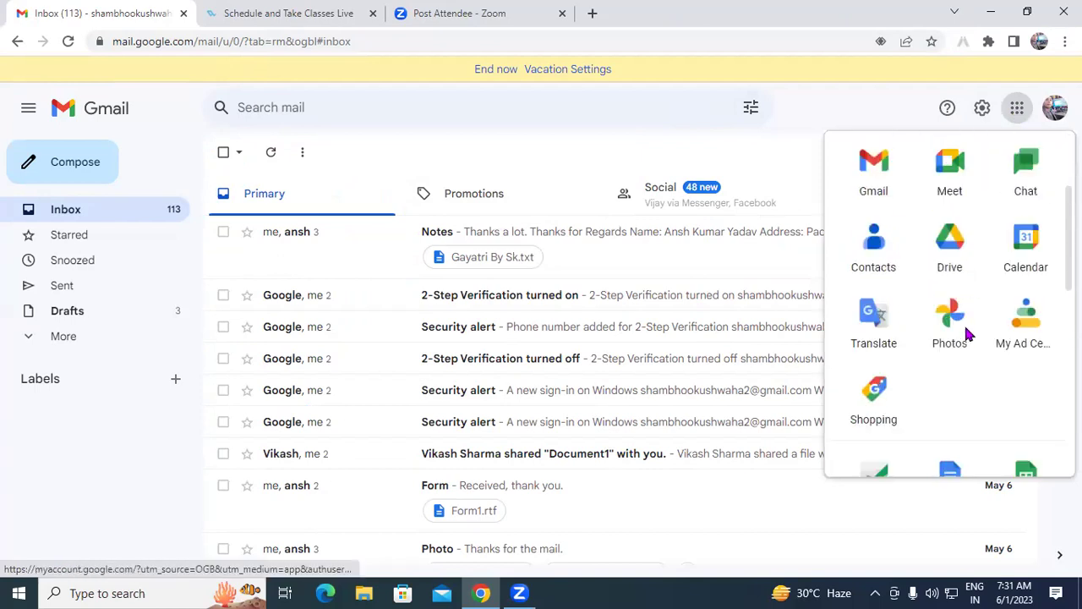
scroll(945, 338, "up", 2)
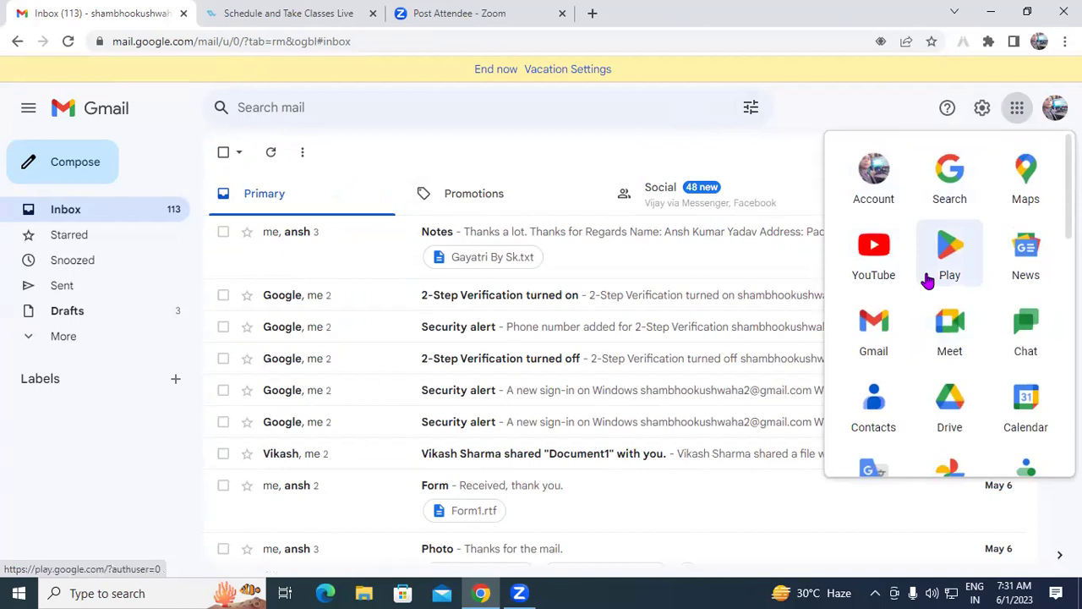
scroll(949, 382, "down", 3)
scroll(947, 364, "down", 2)
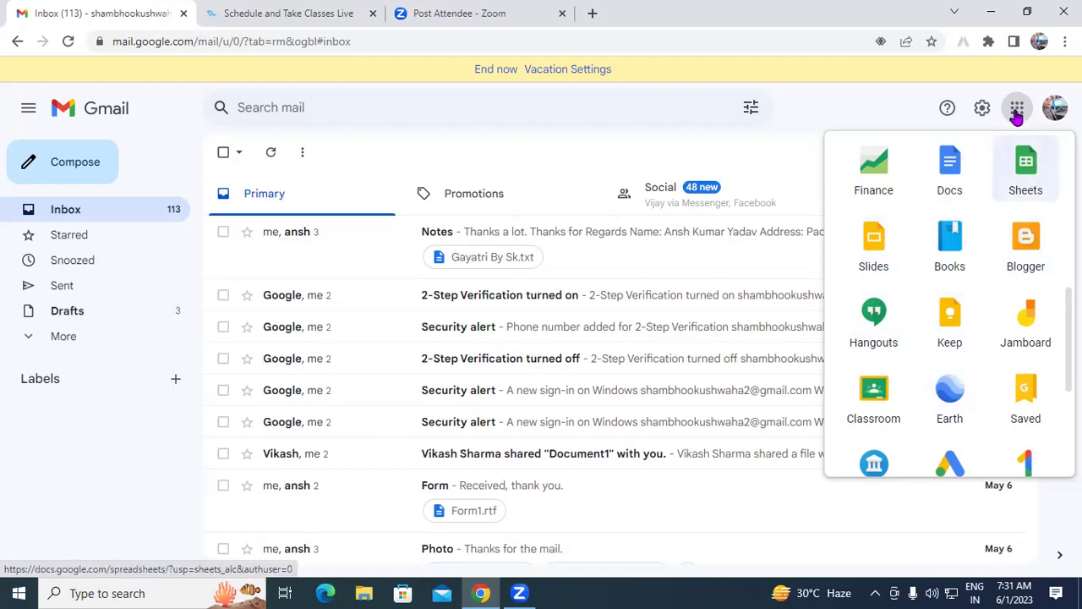
left_click(1030, 165)
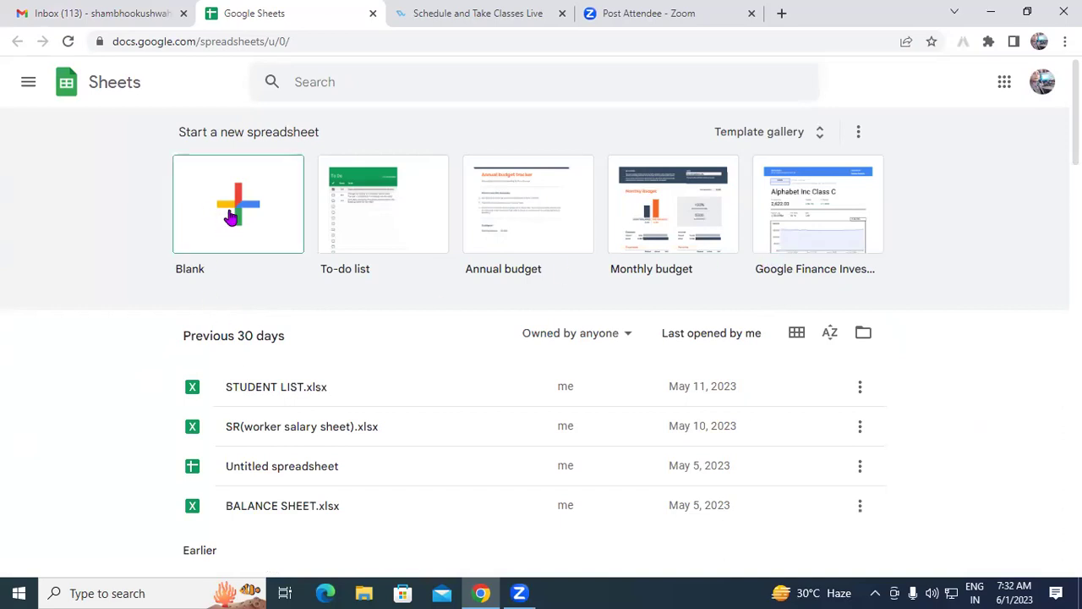
Start a Blank spreadsheet from the Sheets home page
left_click(225, 207)
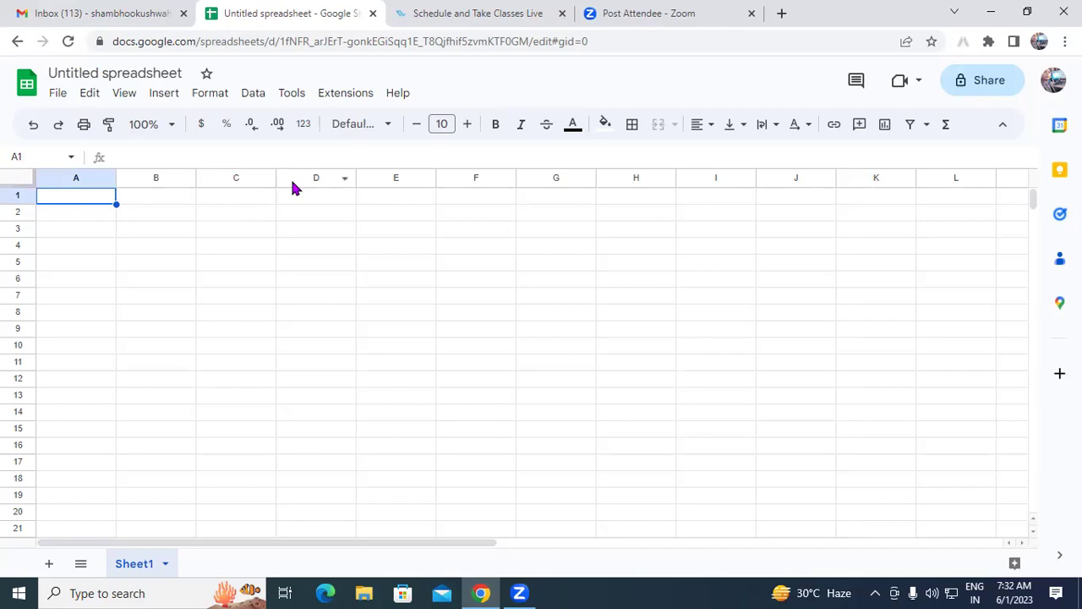
left_click(271, 282)
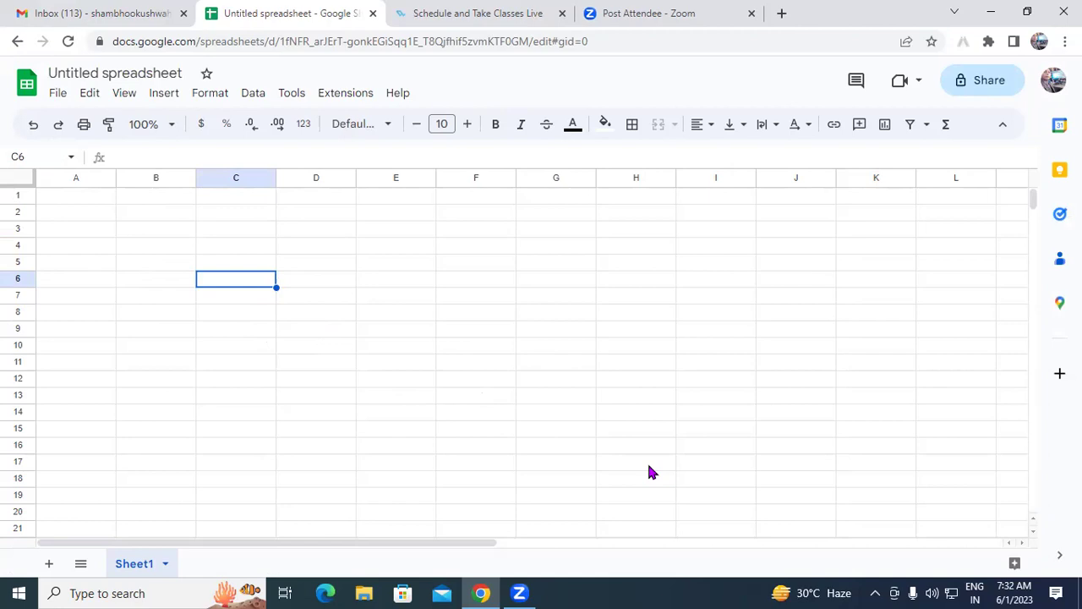
key("Up")
key("Left")
key("Right")
key("Right")
key("Right")
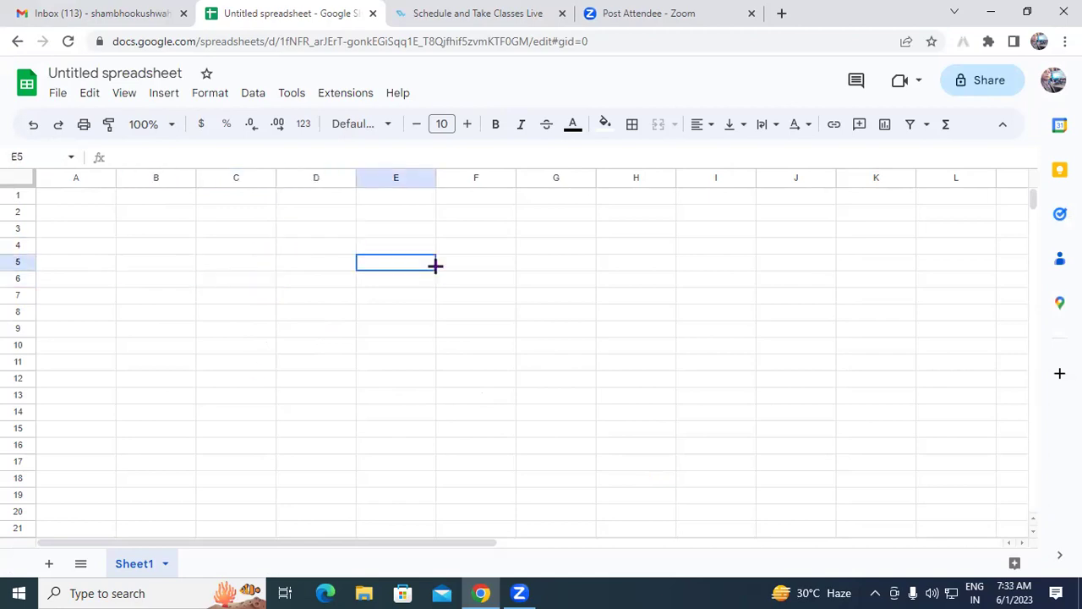
key("Left")
key("Down")
key("Down")
key("Down")
left_click(235, 295)
left_click(229, 249)
left_click(385, 255)
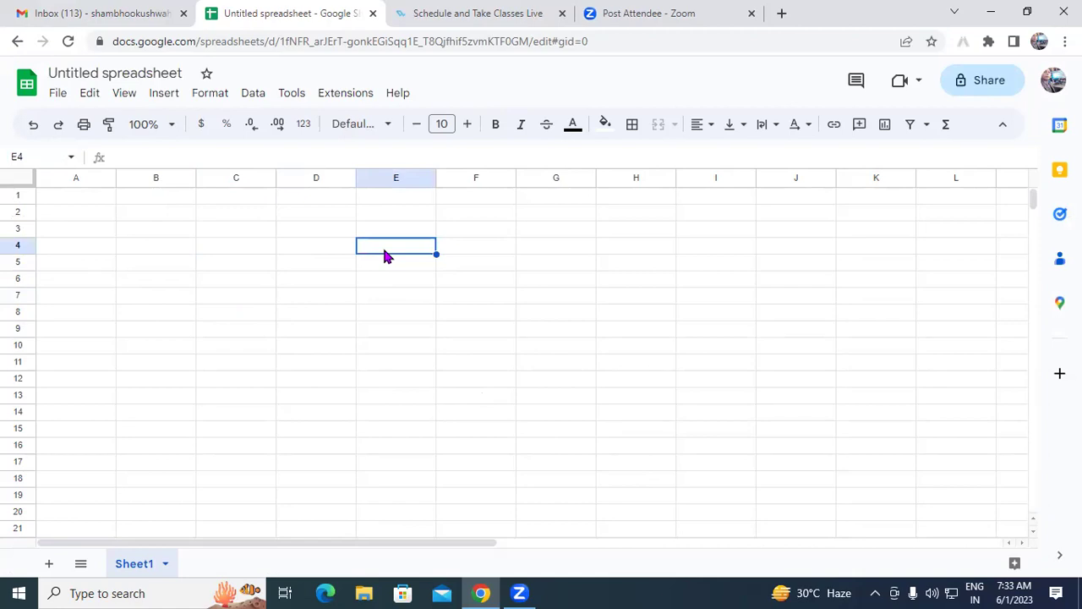
left_click(471, 298)
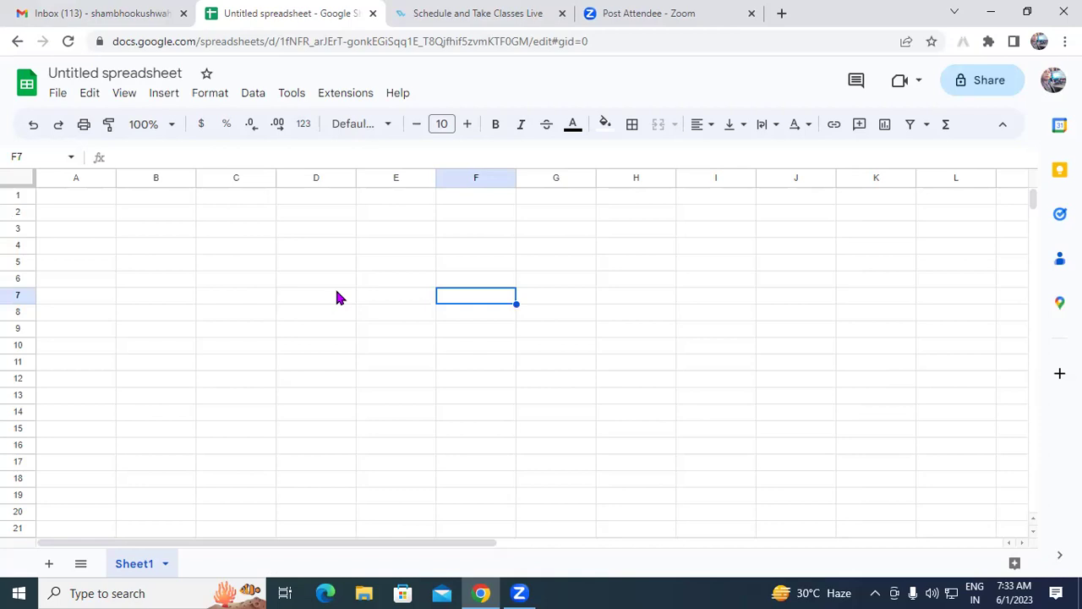
left_click_drag(77, 196, 896, 475)
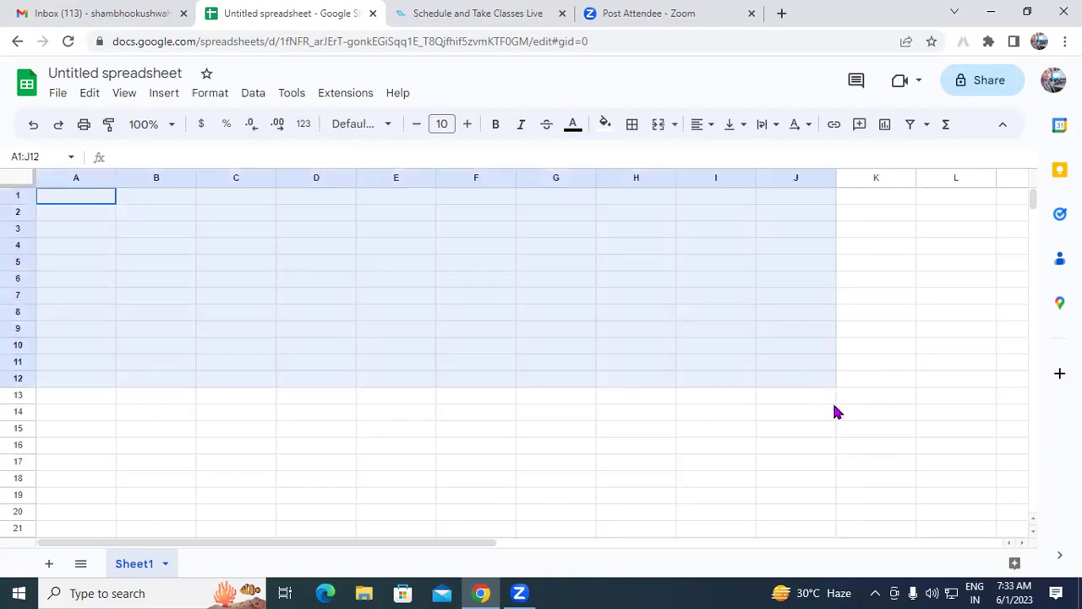
left_click(633, 127)
left_click(641, 159)
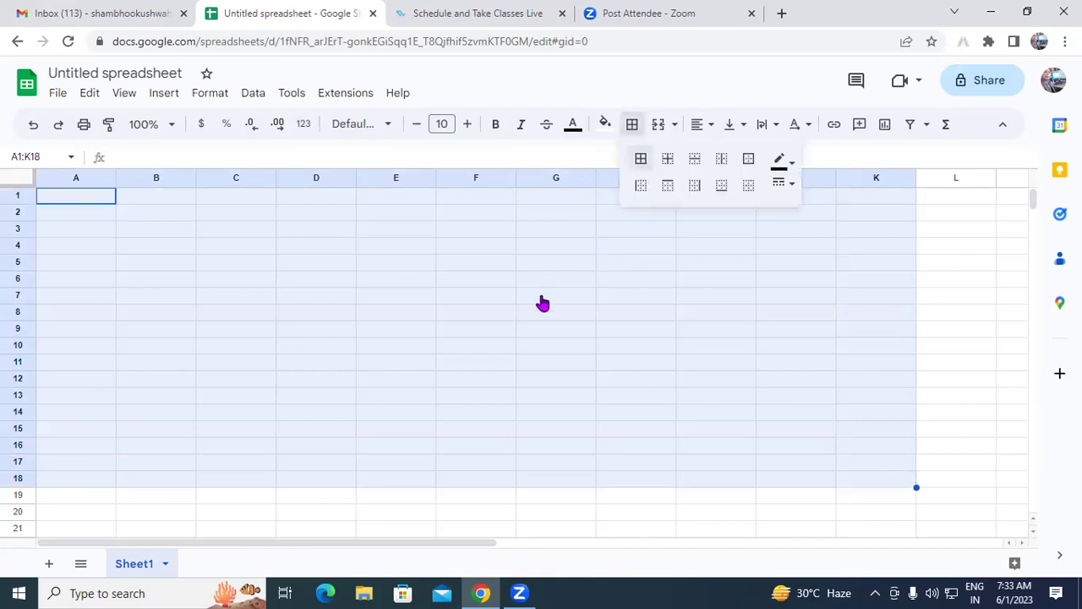
left_click(545, 301)
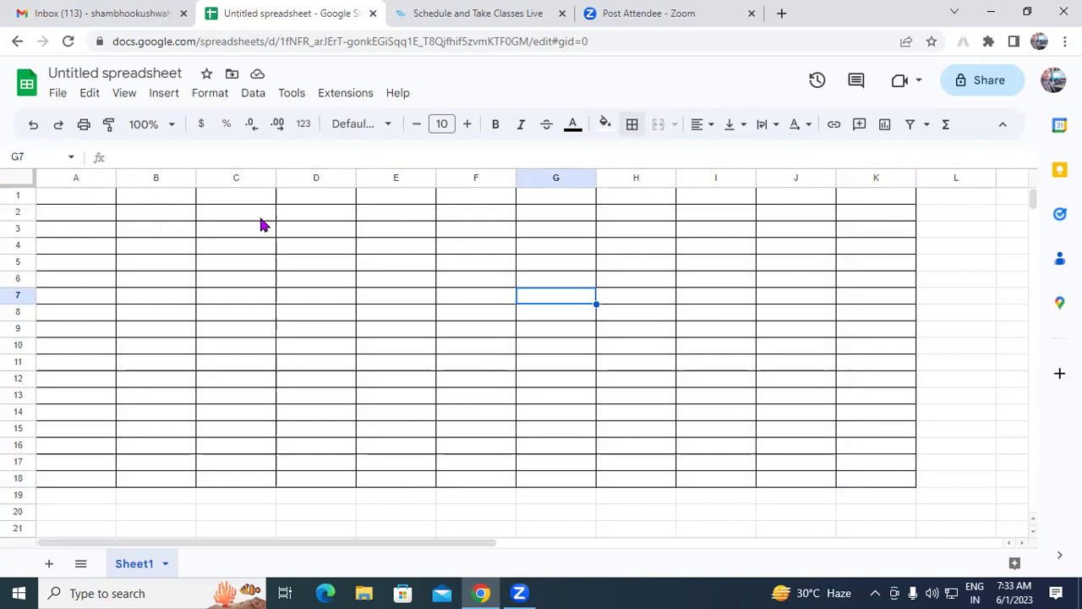
left_click(391, 285)
left_click(264, 245)
left_click(231, 296)
left_click(323, 257)
left_click(513, 264)
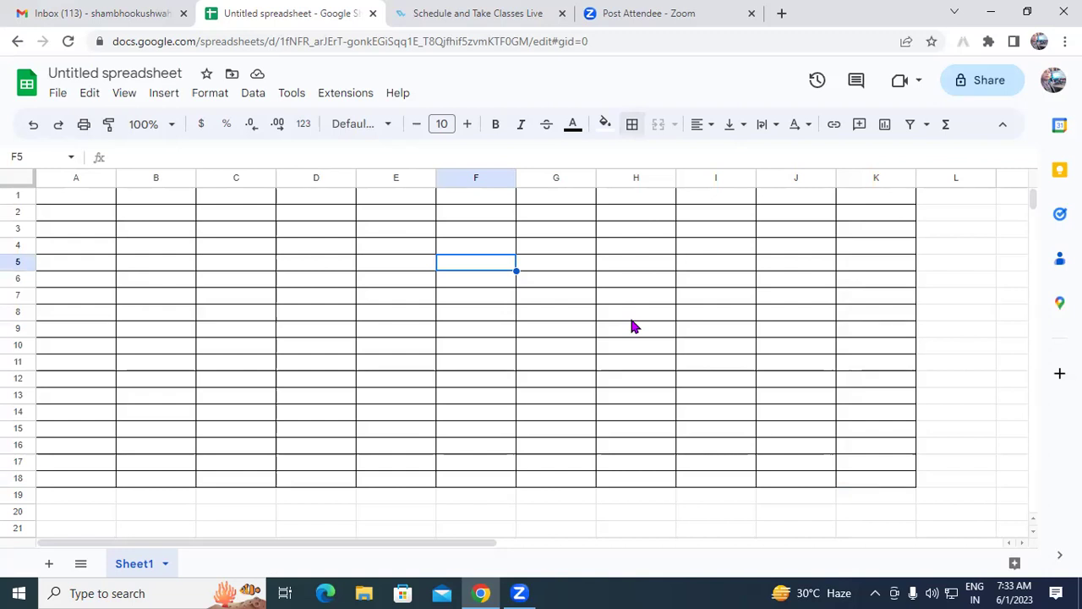
left_click(282, 313)
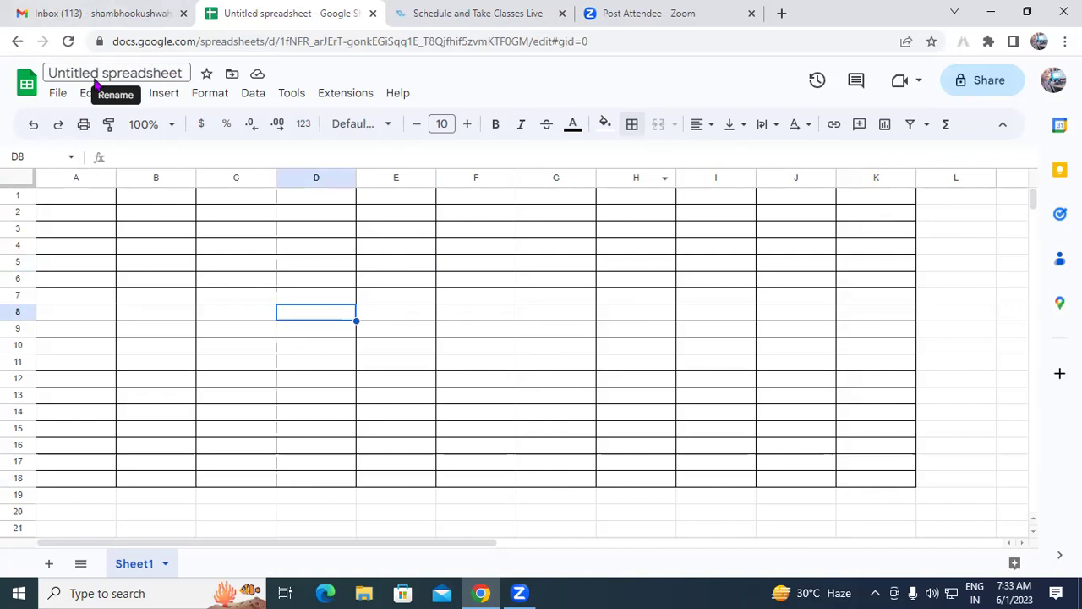
Change the spreadsheet title from 'Untitled spreadsheet' to 'Database'
left_click(180, 72)
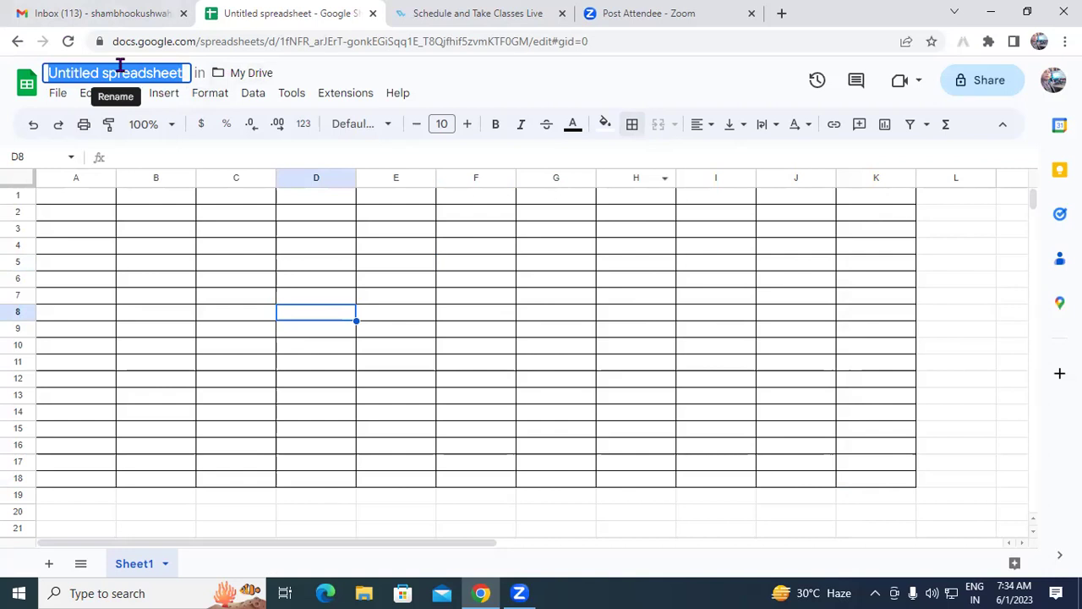
type("Database")
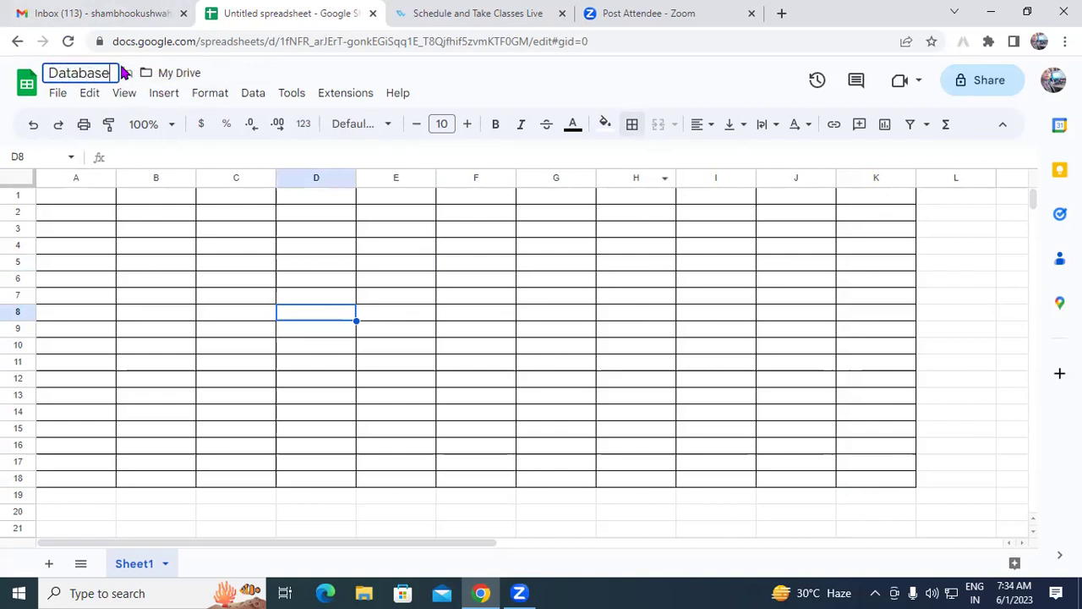
left_click(167, 237)
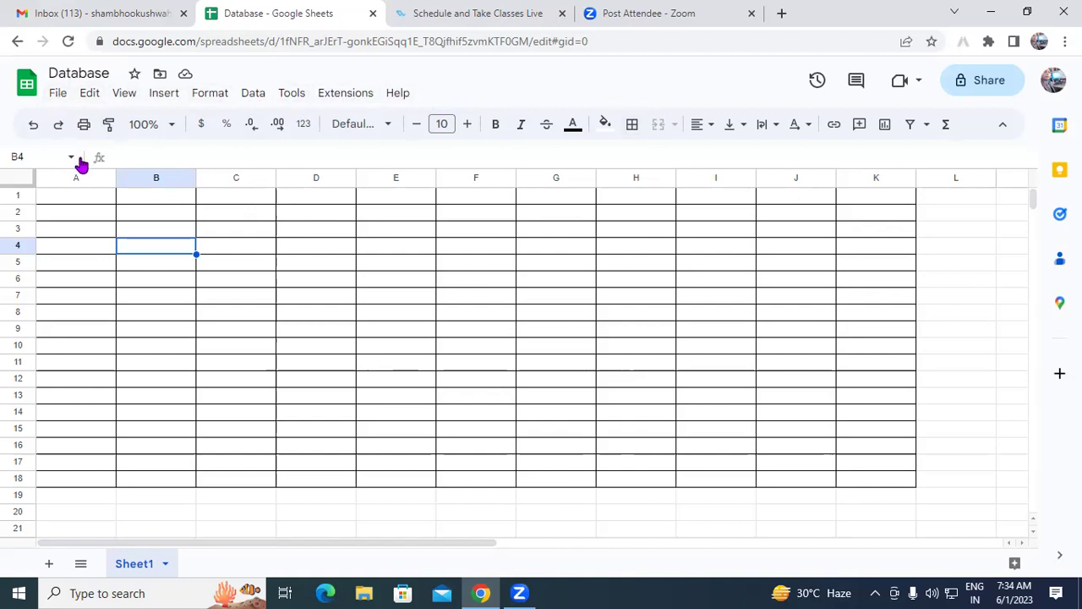
left_click(306, 264)
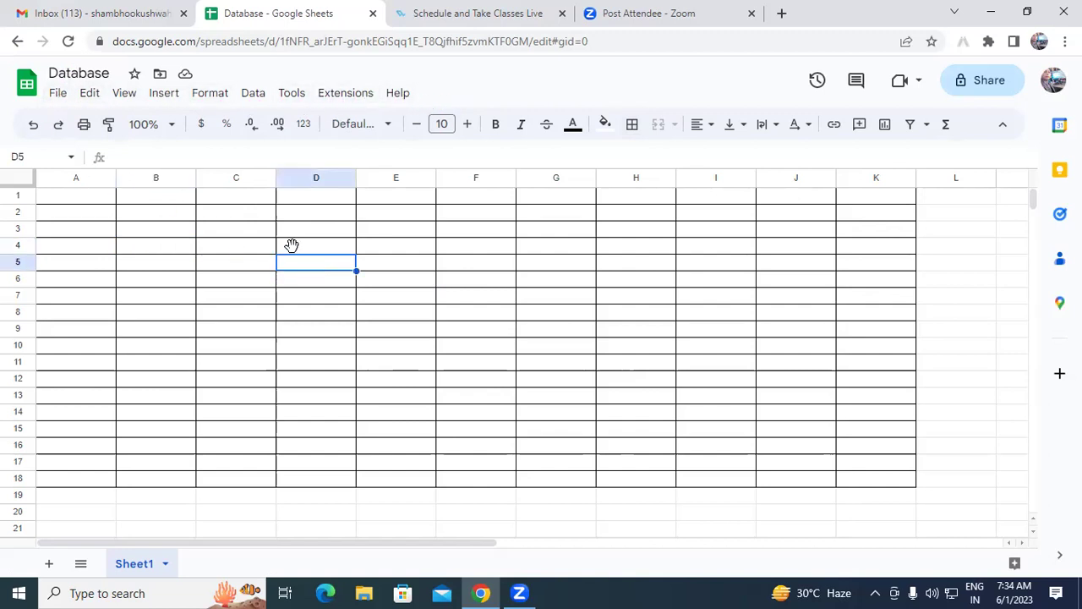
left_click(58, 93)
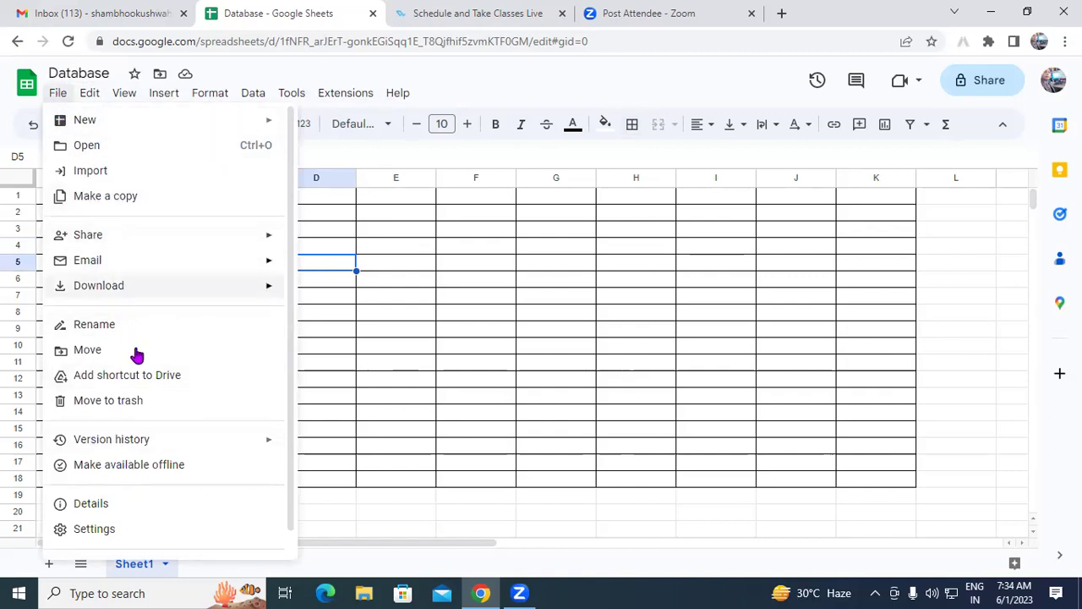
left_click(517, 311)
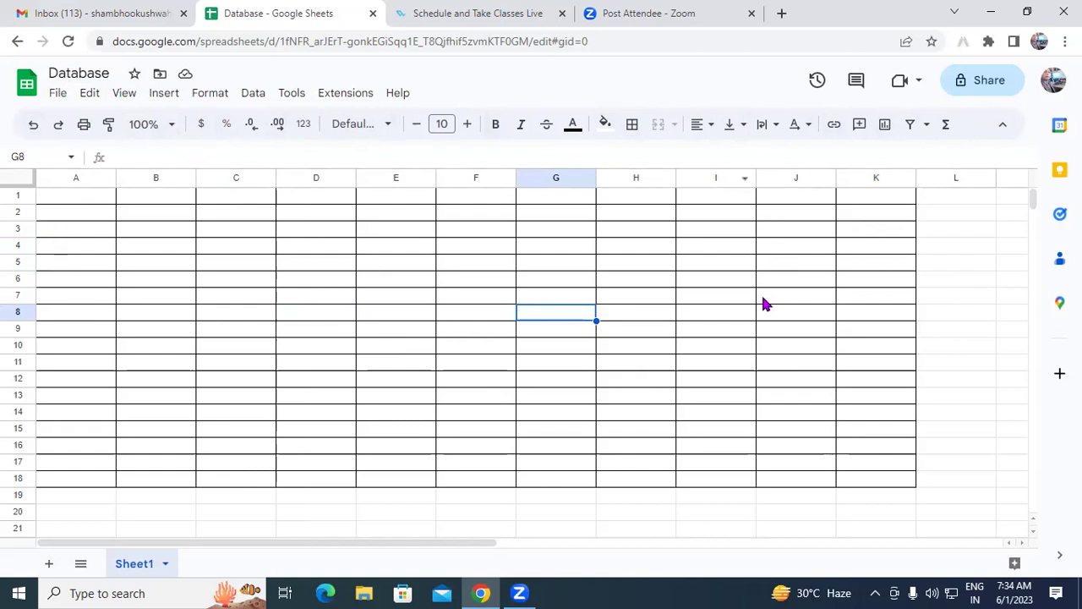
left_click(81, 227)
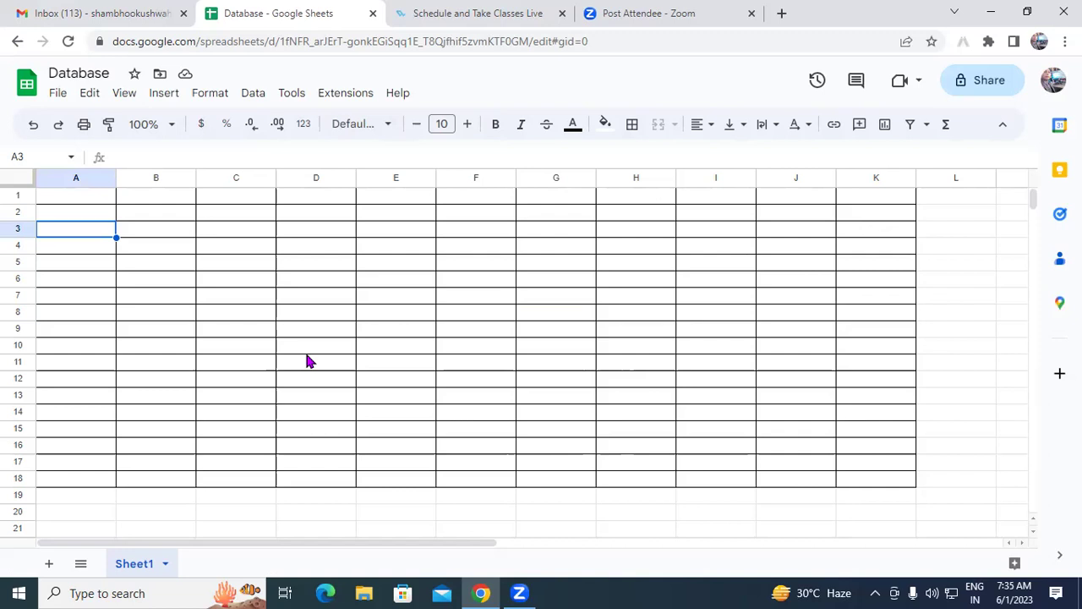
Select B1:J2 and merge it into one title cell
left_click(239, 199)
left_click_drag(179, 198, 814, 212)
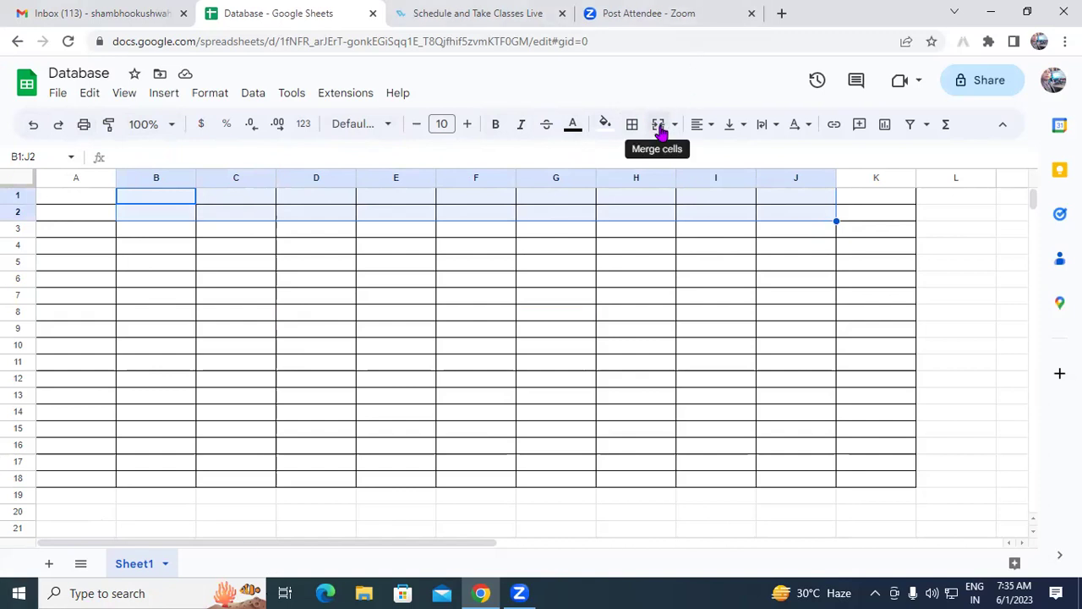
left_click(660, 127)
Type 'Student Database' into the merged B1:J2 title block
left_click(442, 299)
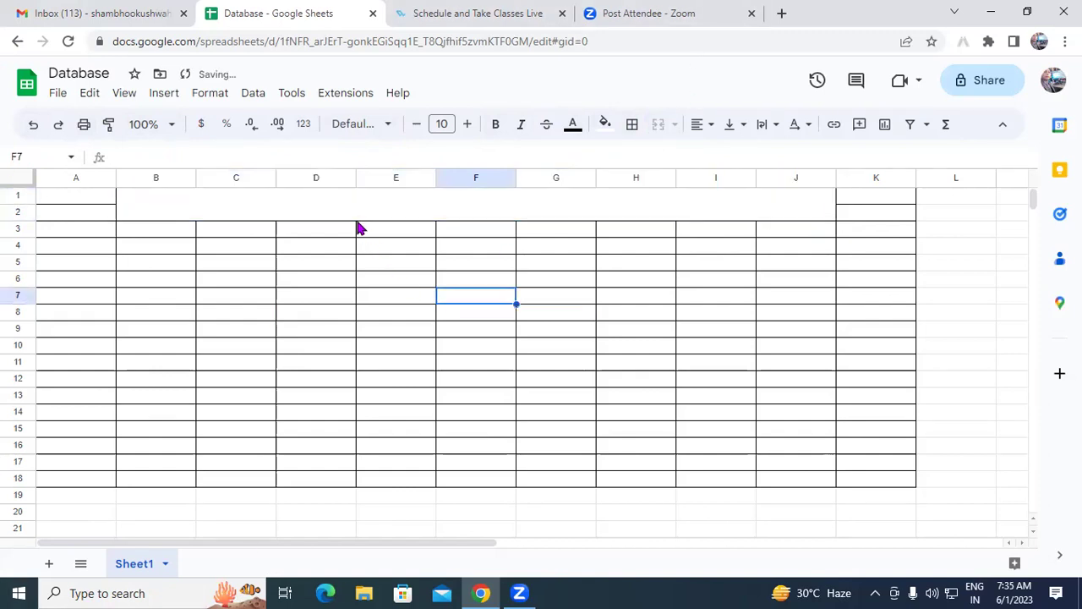
left_click(347, 217)
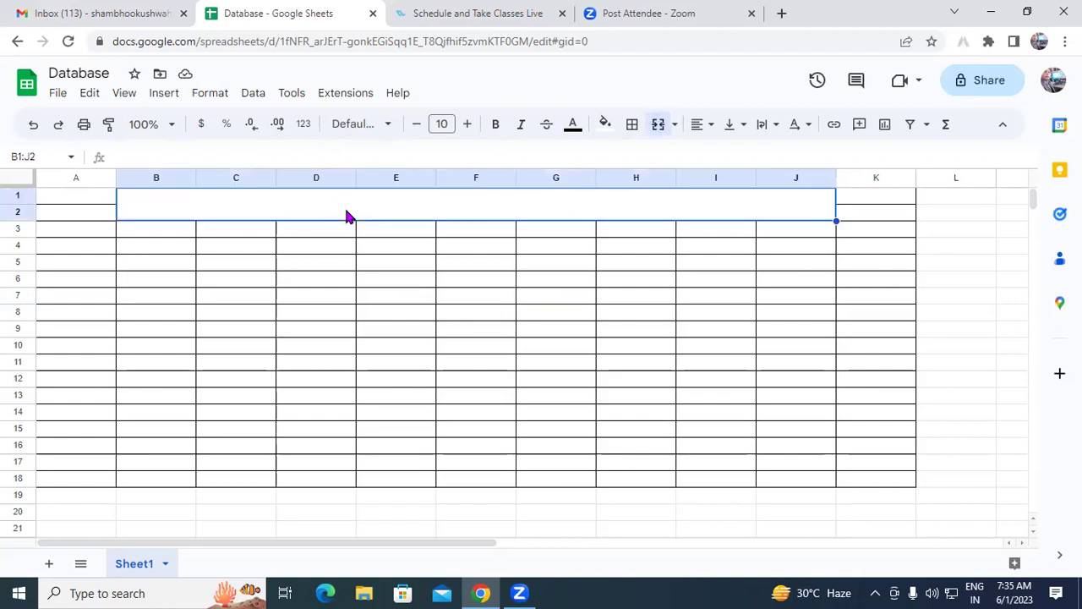
type("Student Database")
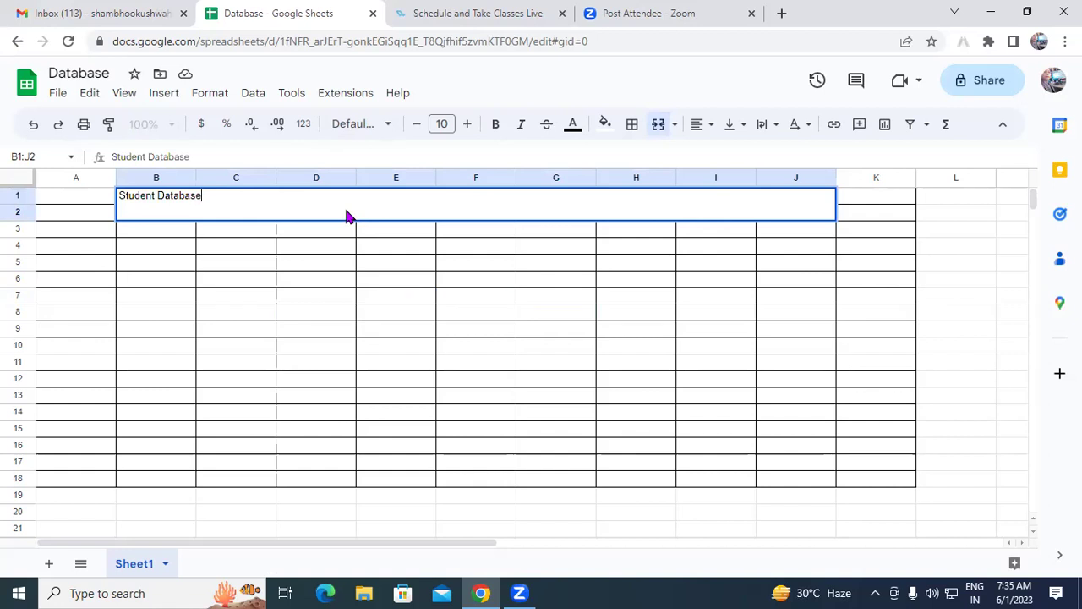
left_click(342, 298)
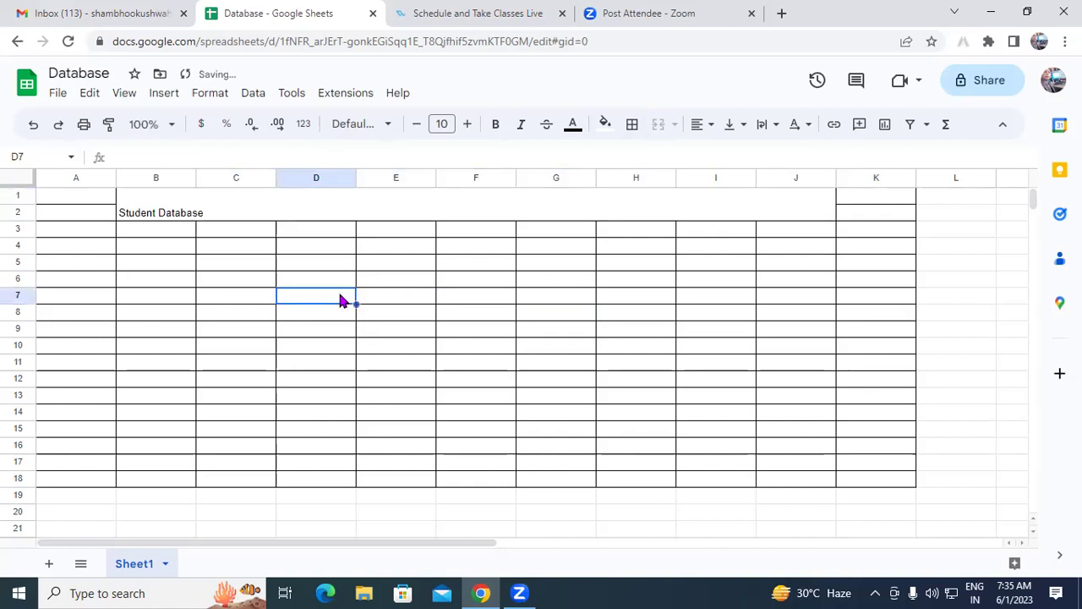
left_click(218, 213)
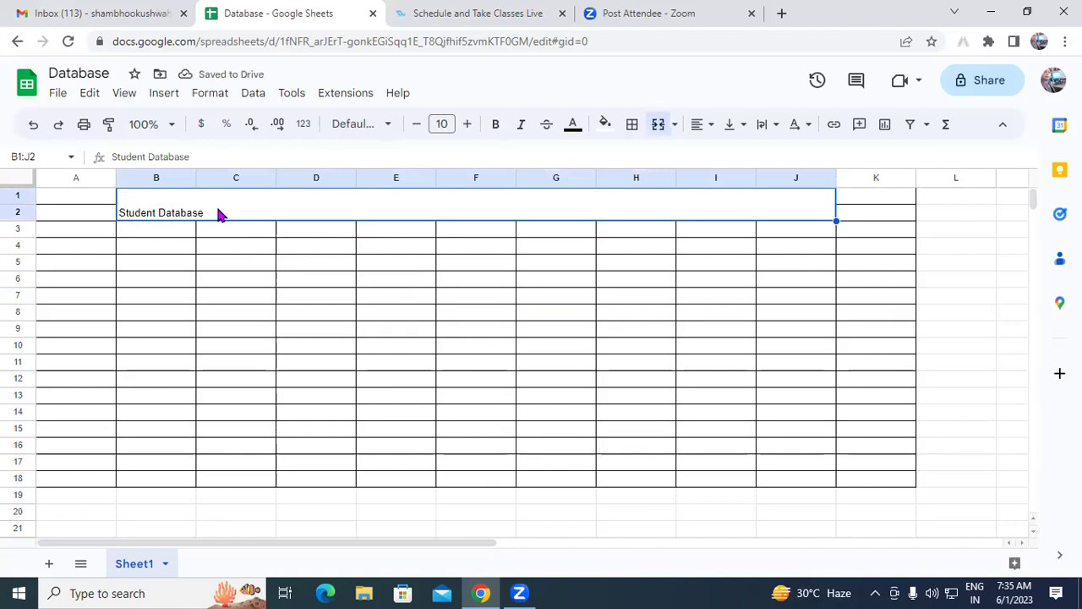
left_click(262, 305)
left_click(237, 208)
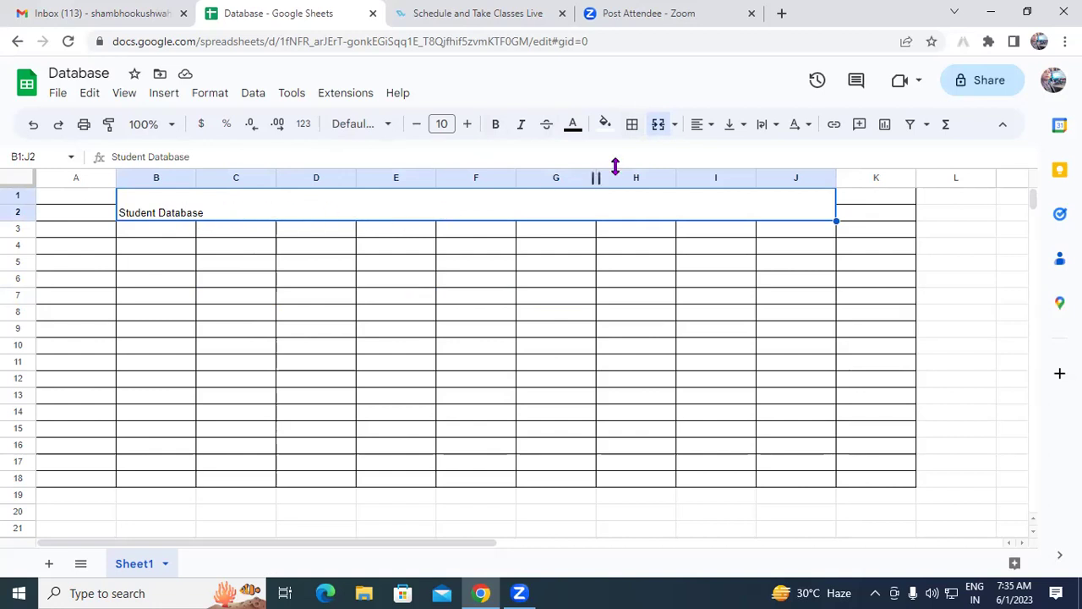
Centre the 'Student Database' heading and raise its font size to 26
left_click(702, 125)
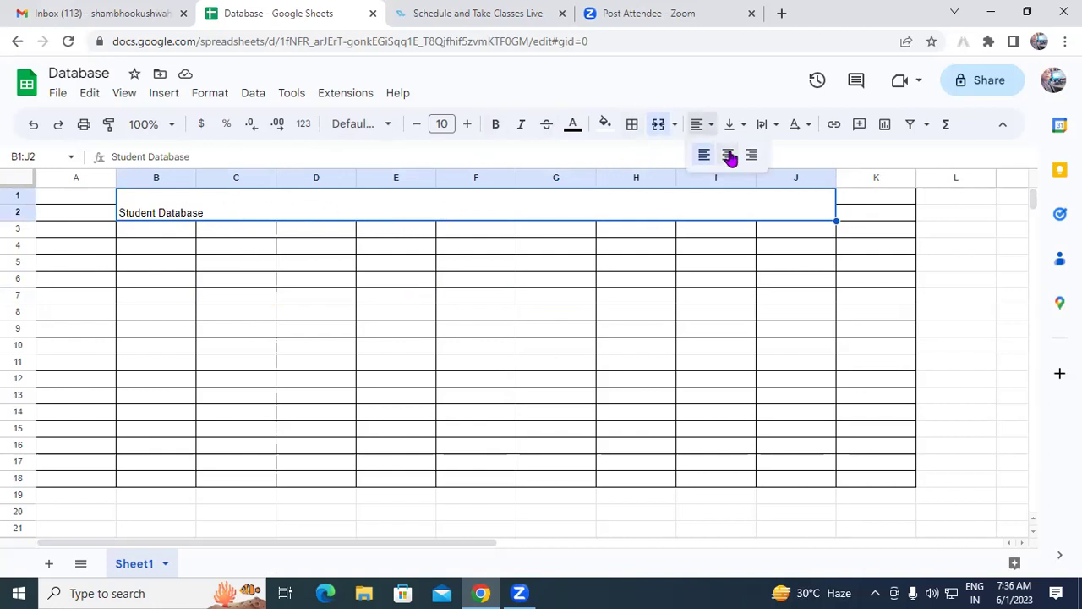
left_click(728, 155)
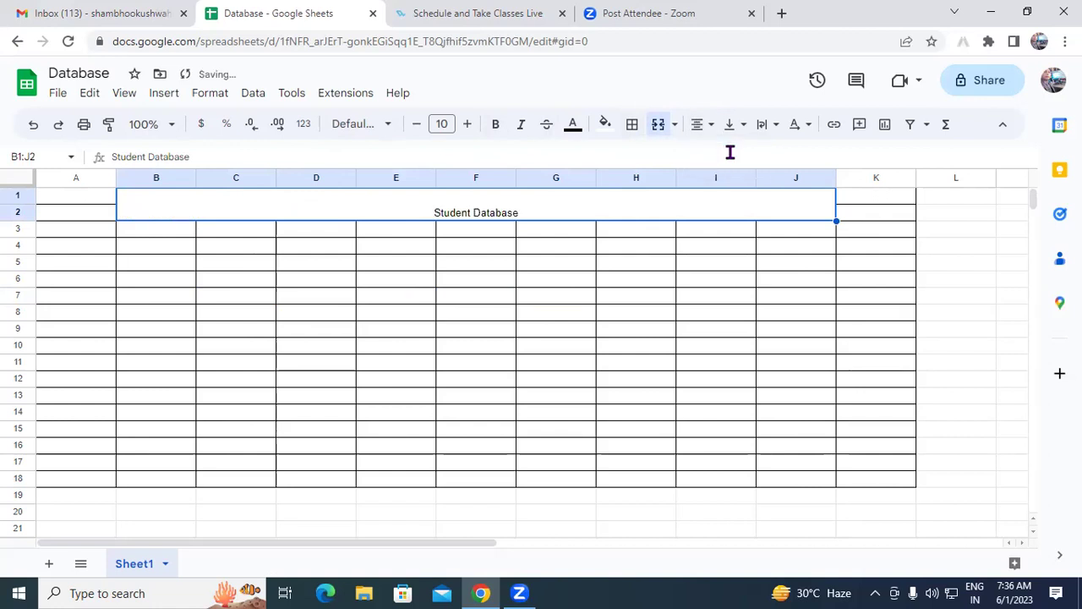
left_click(466, 124)
left_click(466, 125)
left_click(466, 125)
left_click(466, 124)
left_click(465, 124)
left_click(466, 124)
left_click(465, 125)
left_click(466, 125)
left_click(466, 124)
left_click(466, 125)
left_click(465, 125)
left_click(466, 124)
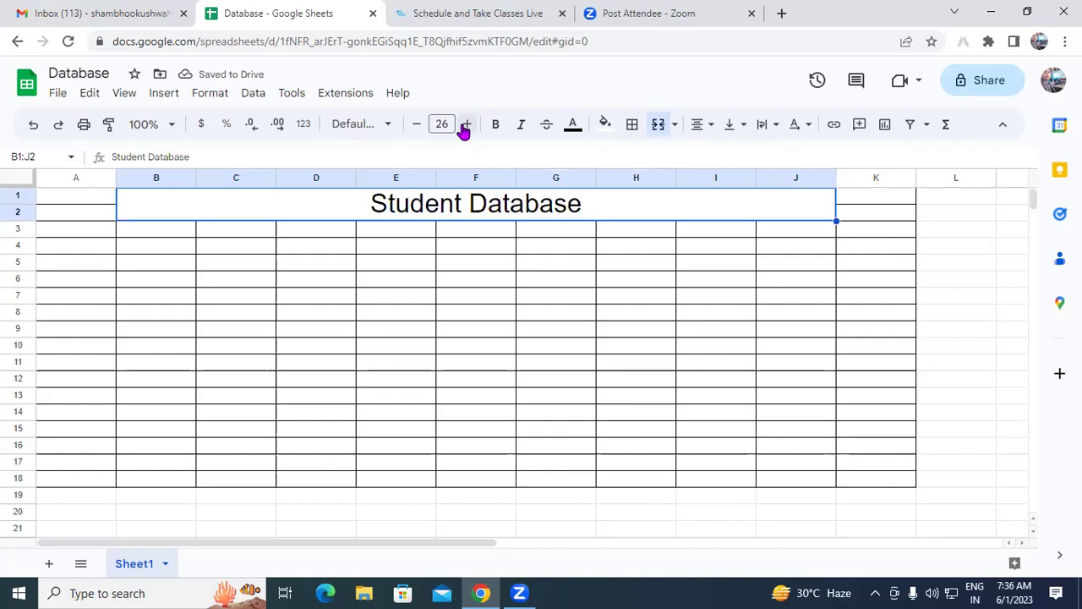
left_click(514, 266)
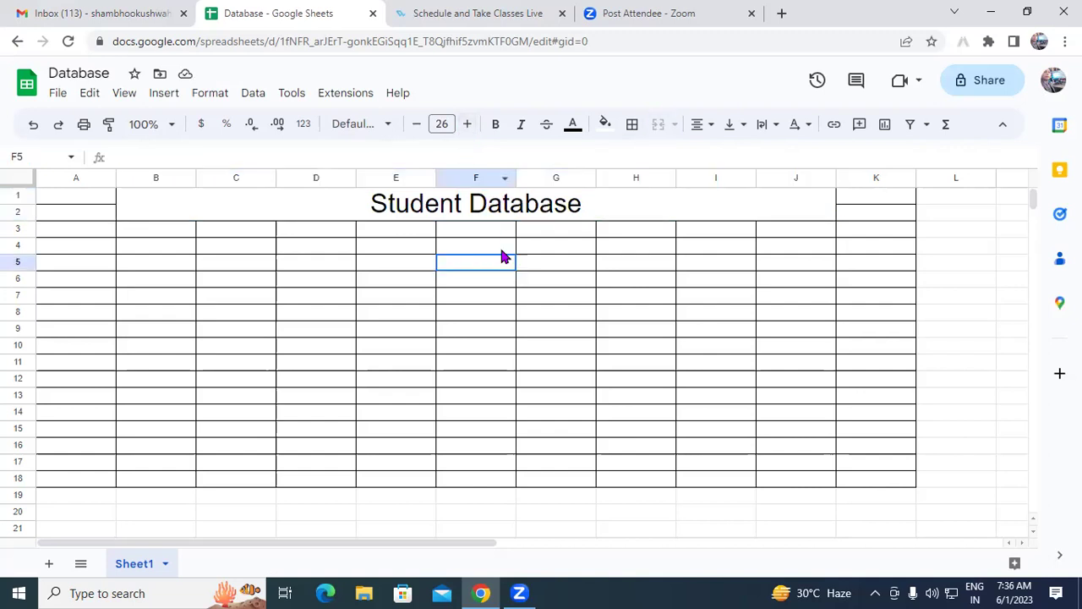
left_click(461, 215)
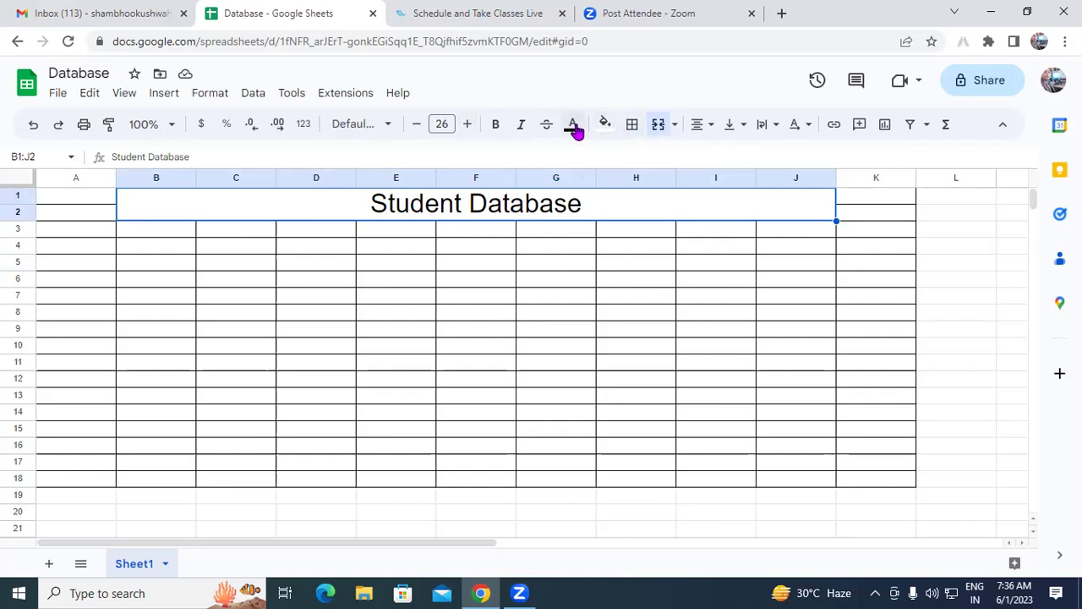
Make the heading text red and fill the title block yellow
left_click(573, 124)
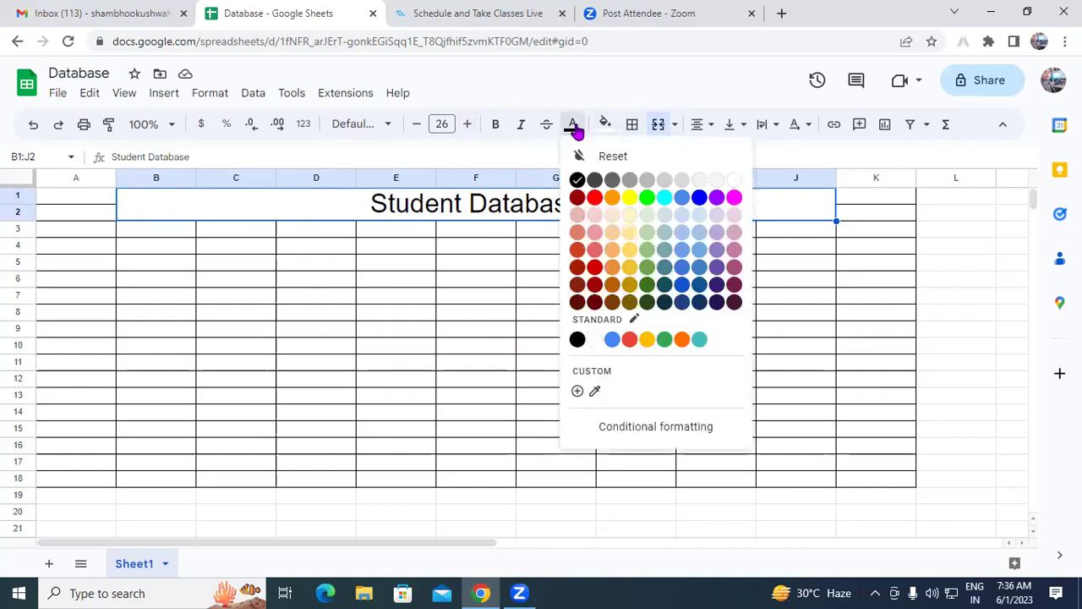
left_click(594, 197)
left_click(560, 247)
left_click(577, 211)
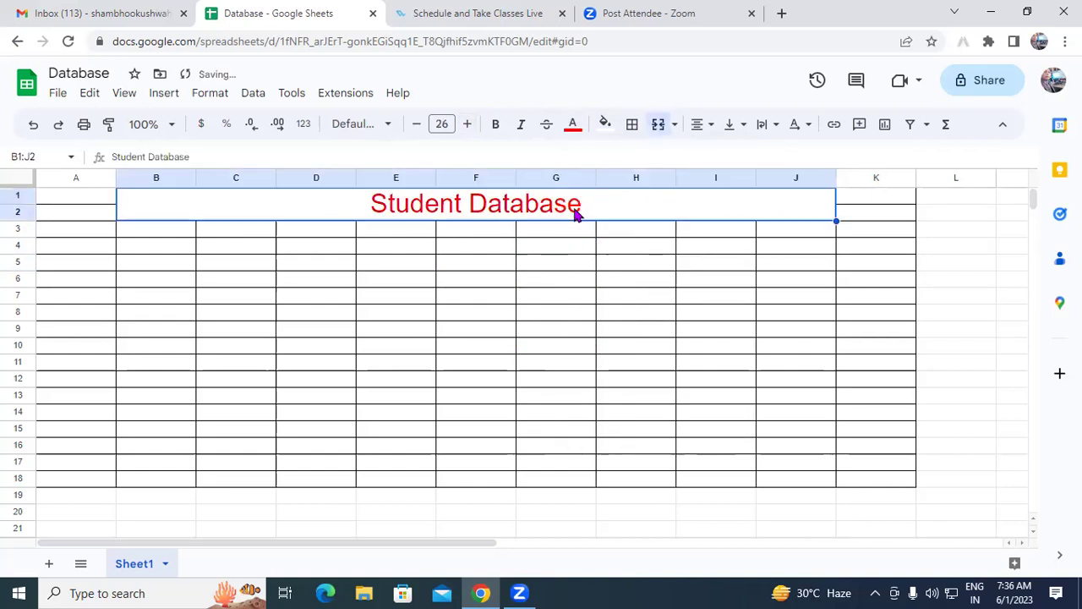
left_click(606, 124)
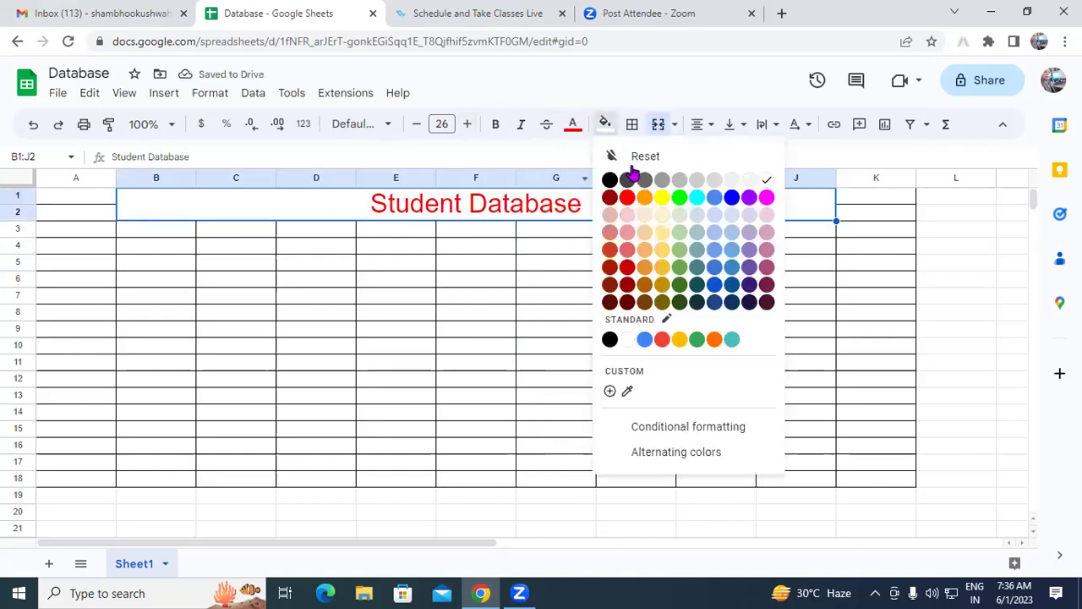
left_click(661, 198)
left_click(544, 259)
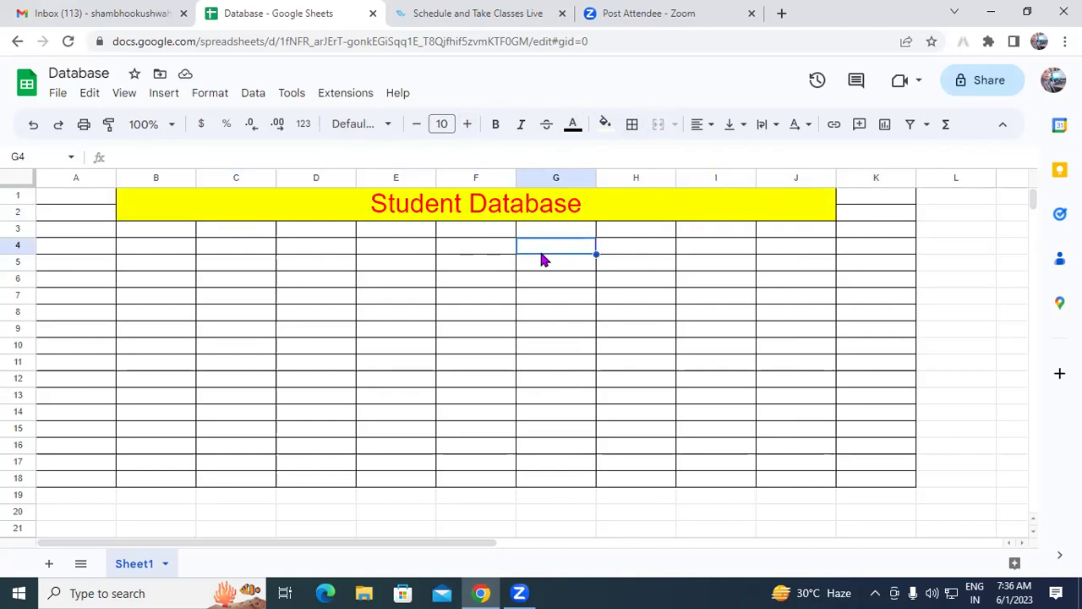
left_click(698, 269)
Enter the header 'Sr.No' in B3 and the value 1 in B4
left_click(251, 292)
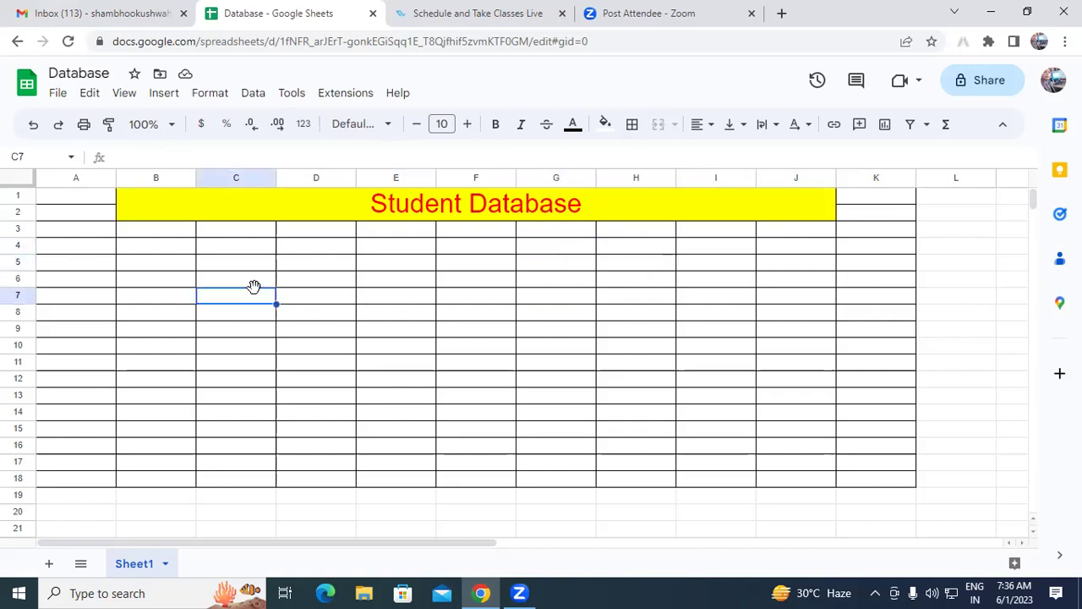
left_click(141, 237)
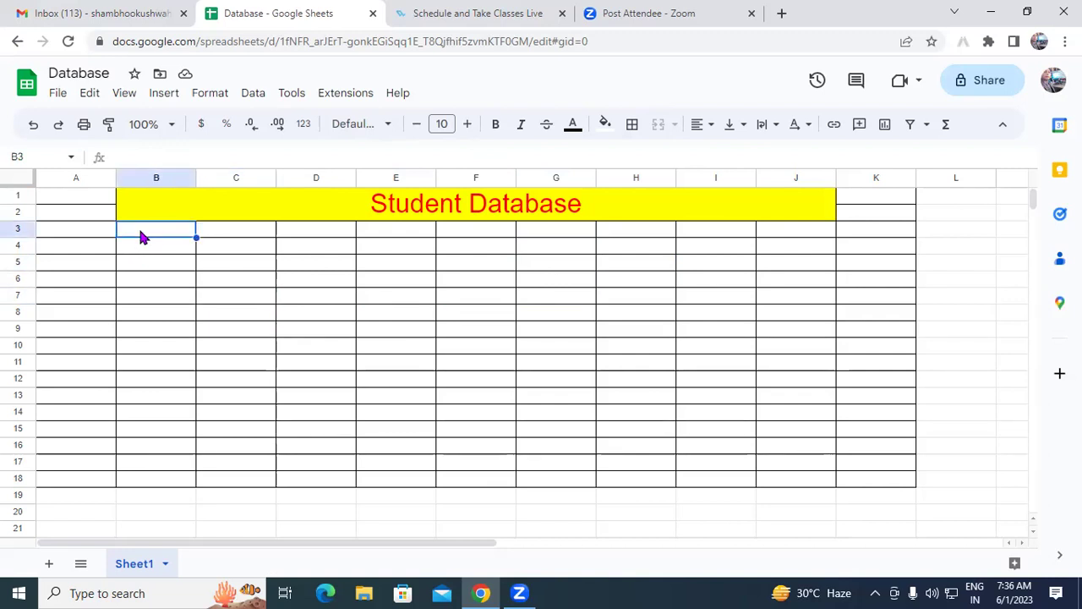
type("Sr")
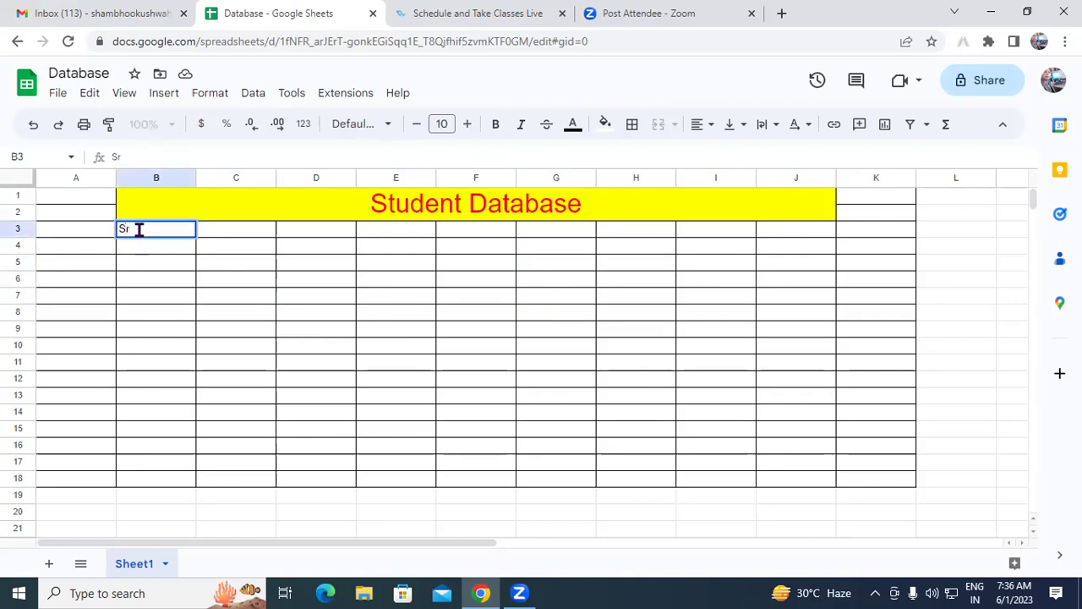
type(".")
type("No")
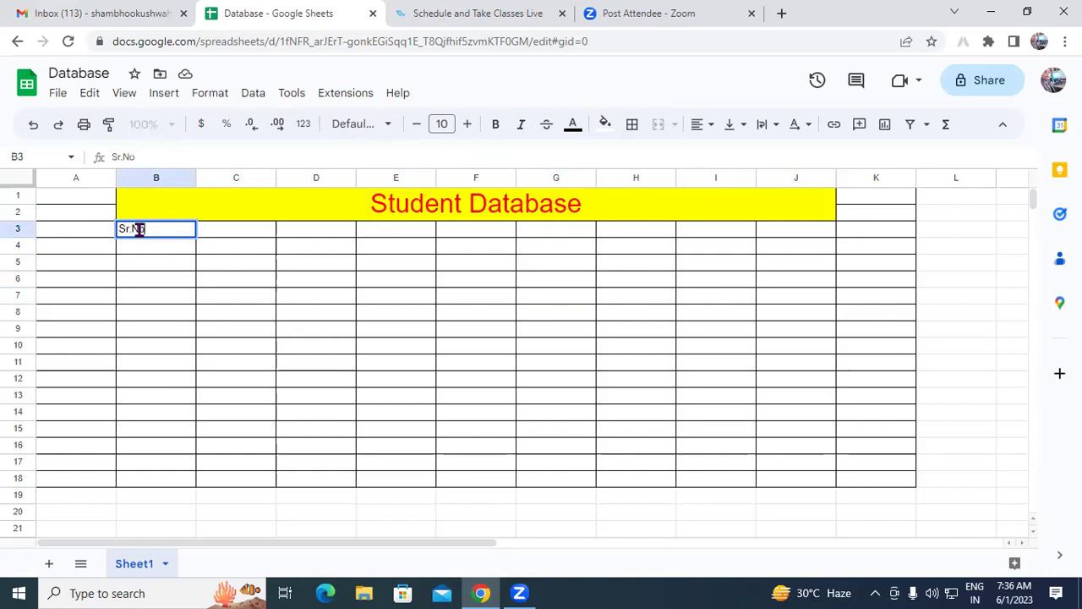
key("Return")
type("1")
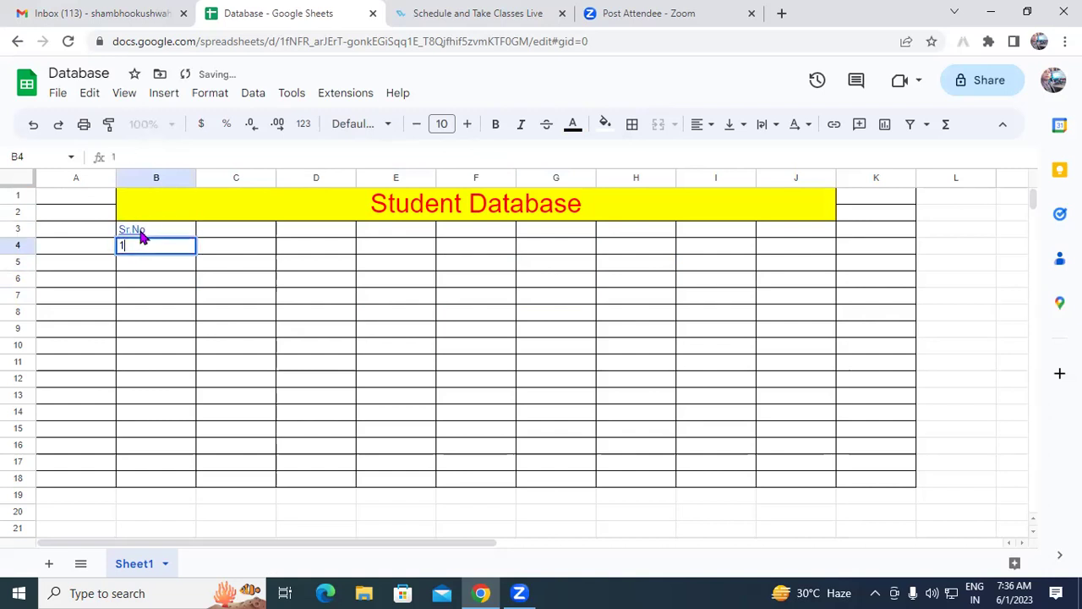
key("Return")
Enter 2 in B5 to set up the serial number pattern
left_click(155, 246)
left_click_drag(195, 254, 222, 363)
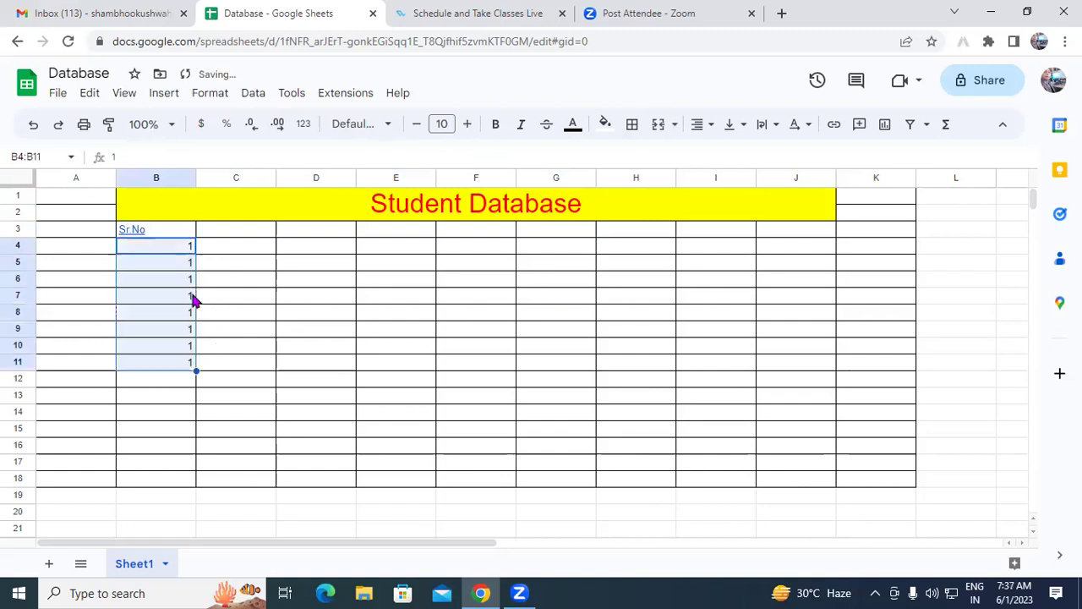
left_click(170, 252)
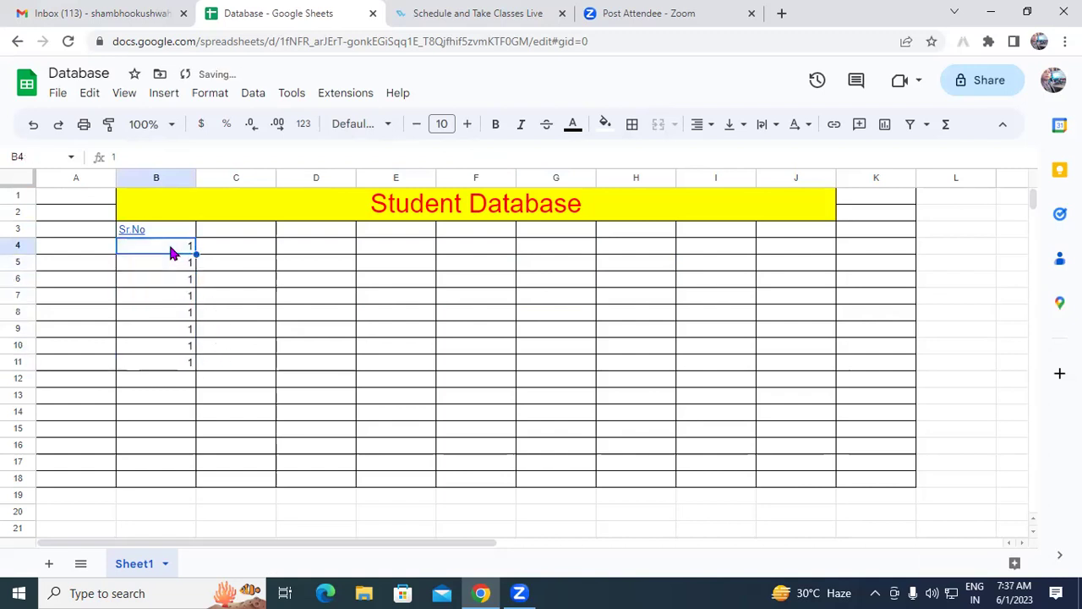
key("Down")
type("2")
key("Return")
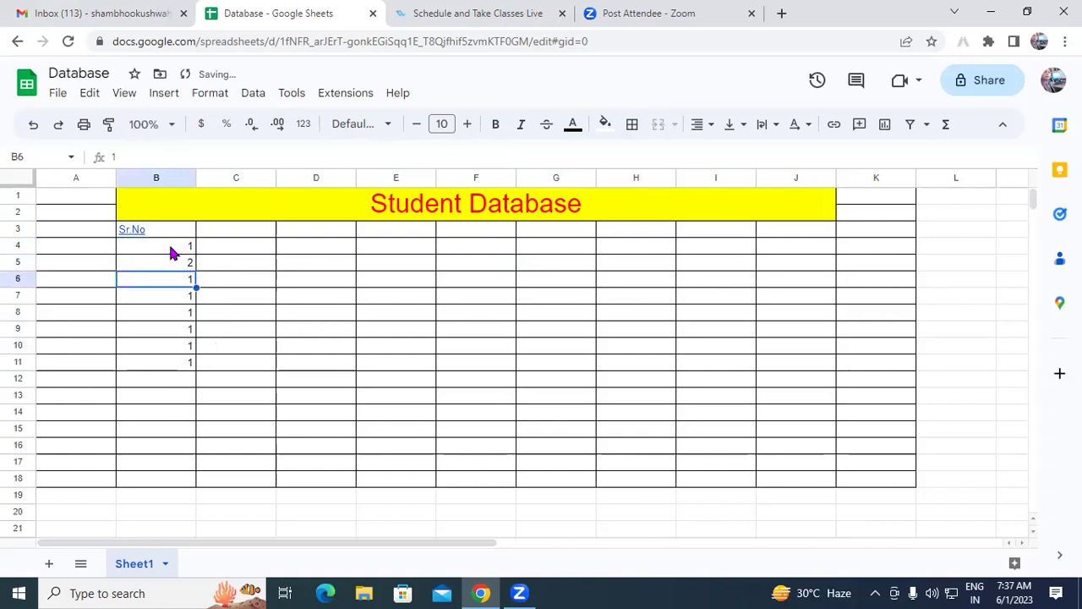
Fill the 1, 2 series down to B13 and delete the extra 11 in B14
left_click_drag(170, 247, 173, 257)
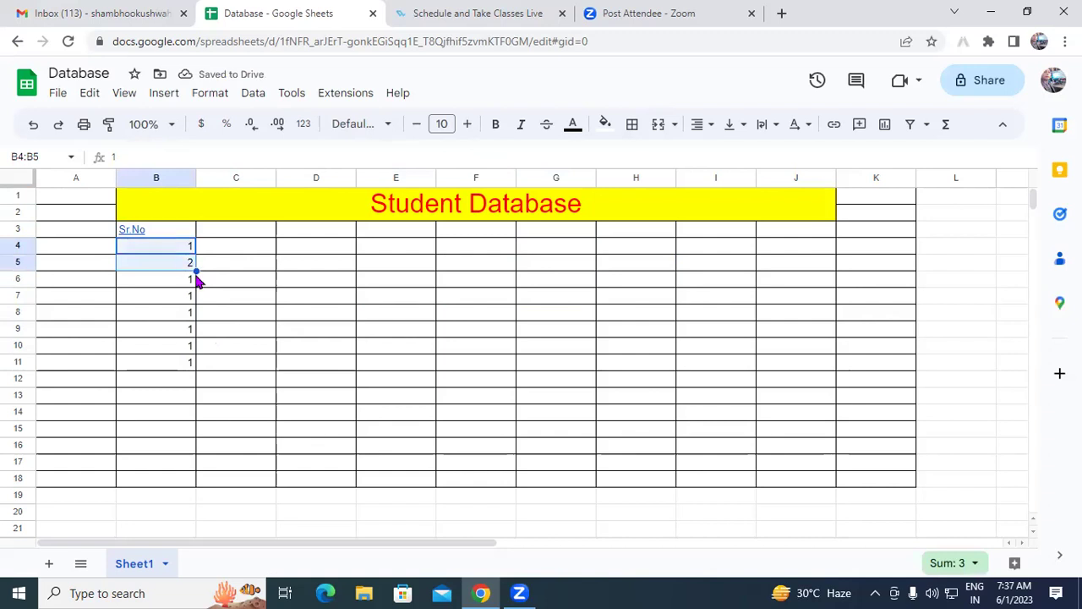
left_click_drag(195, 270, 210, 421)
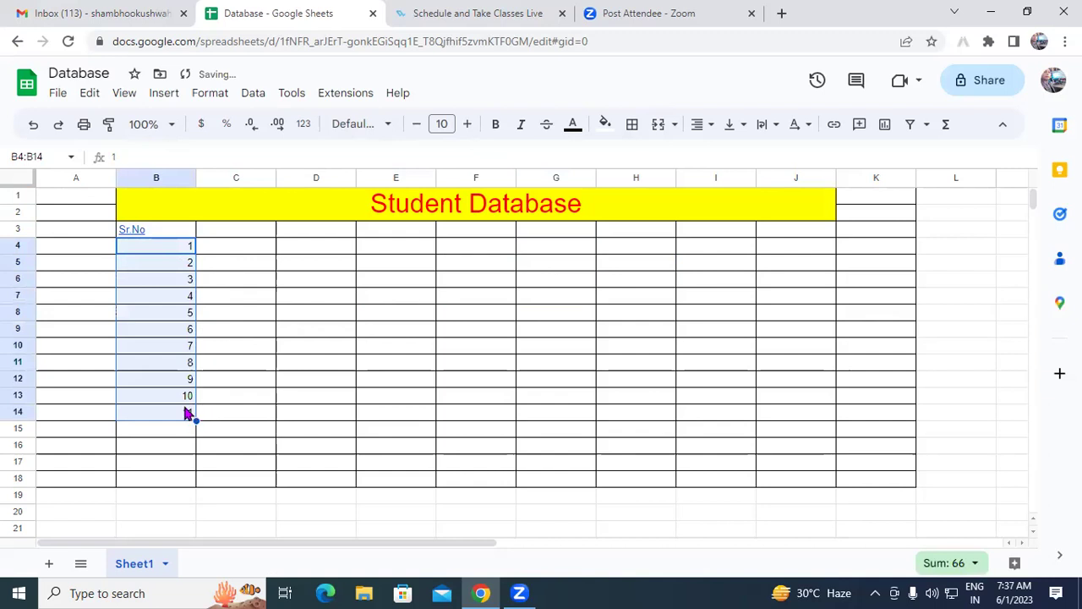
left_click(183, 419)
key("Delete")
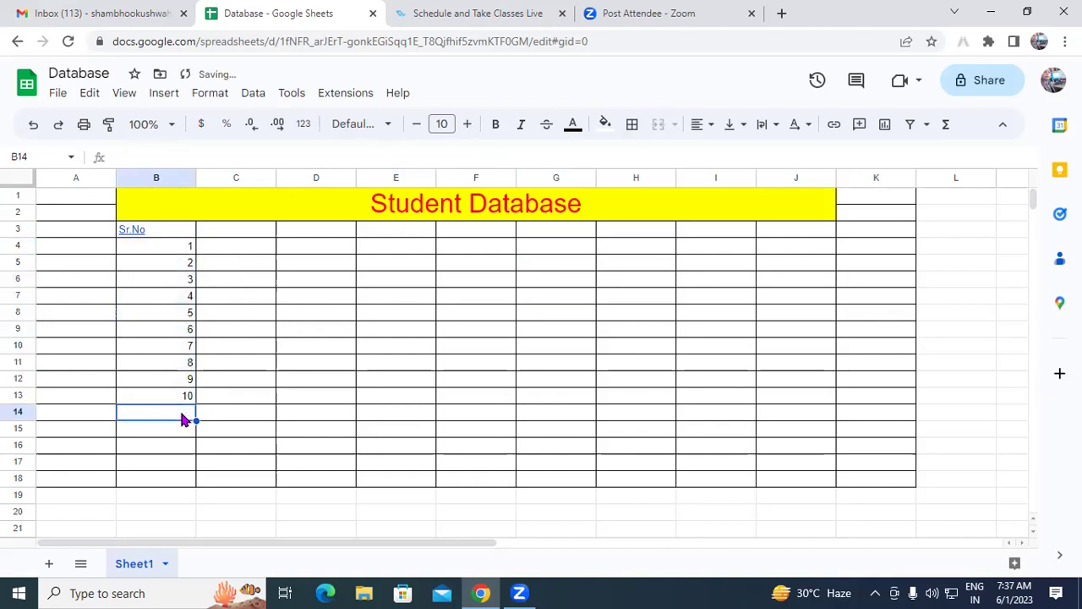
left_click(160, 244)
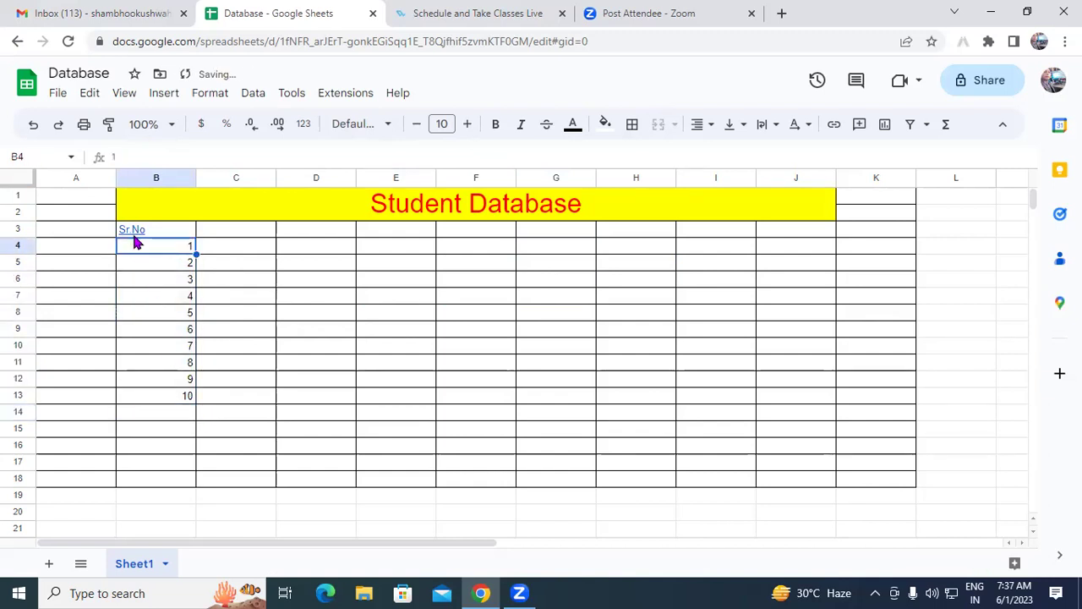
left_click(224, 240)
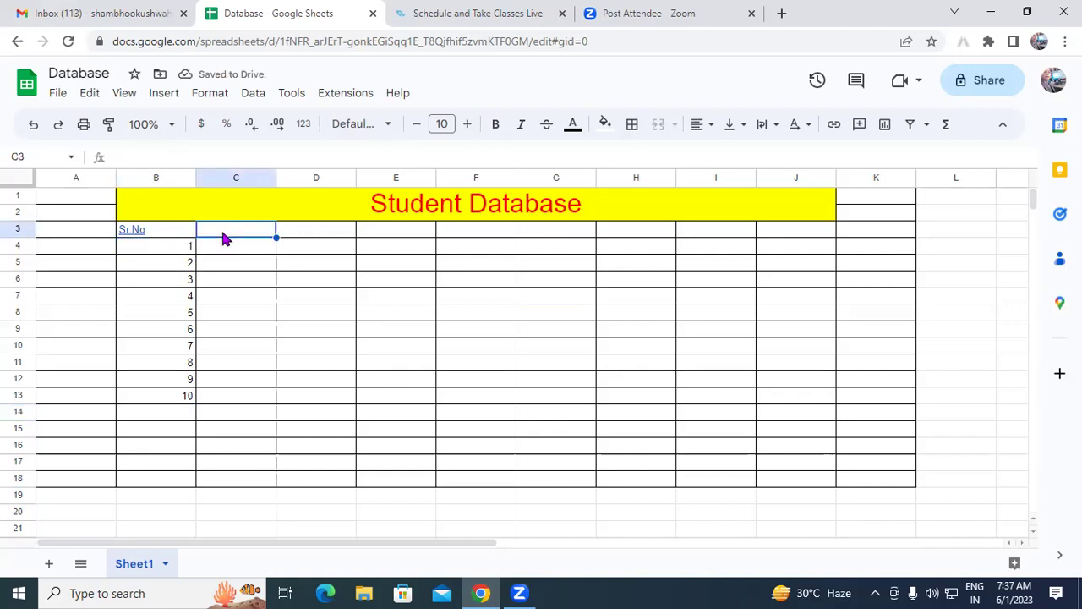
Enter headers Student Name, Course, Fee, Paid and Due Amount across C3 to G3
type("Student ")
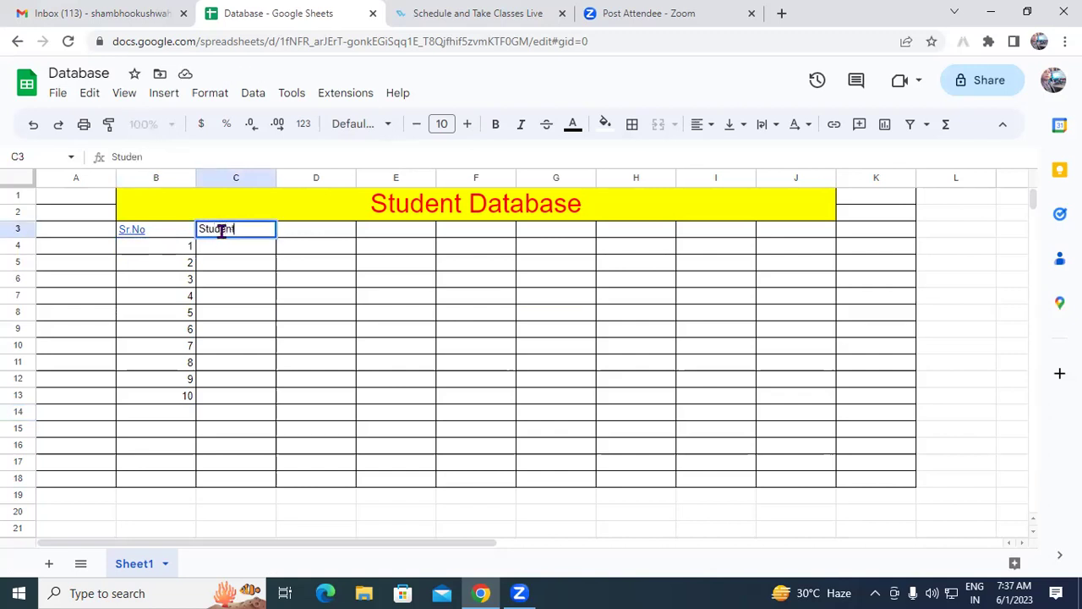
type("Name")
left_click(235, 267)
left_click(300, 235)
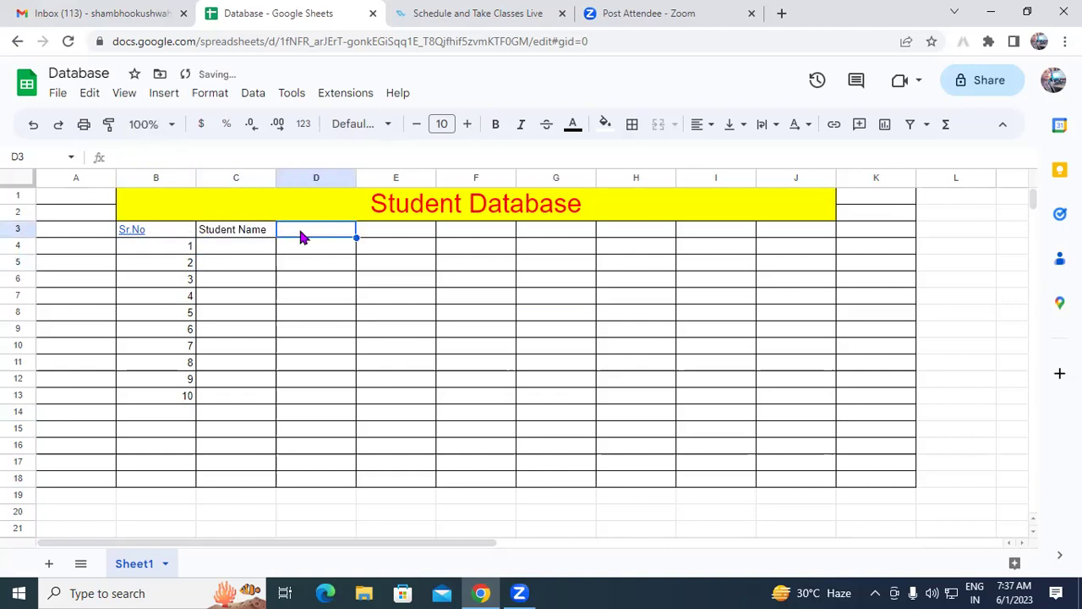
type("Course")
key("Tab")
type("Fee")
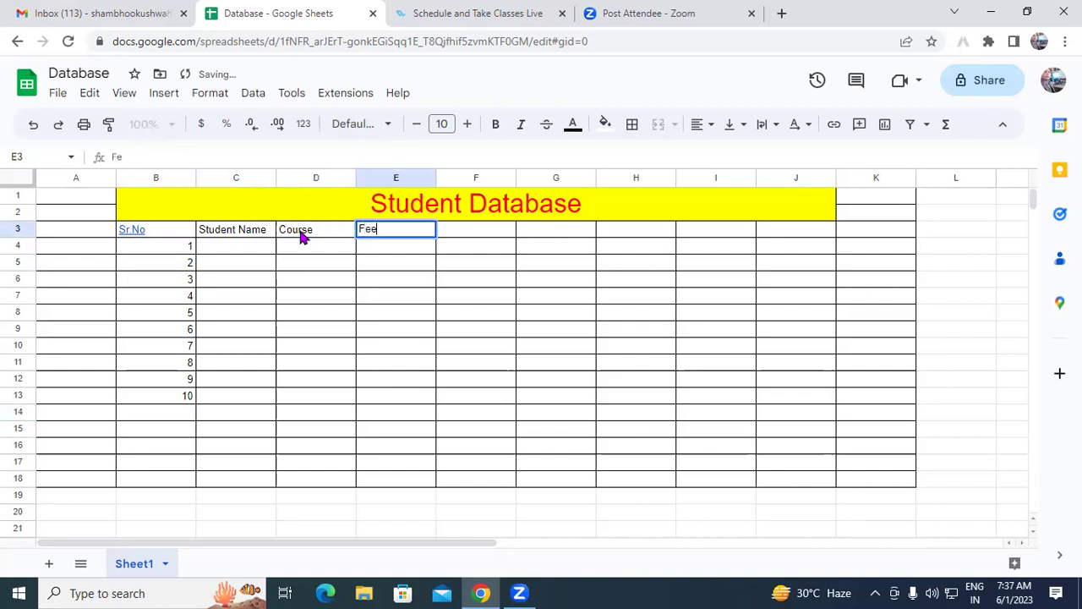
key("Tab")
type("Paid")
key("Tab")
type("DU")
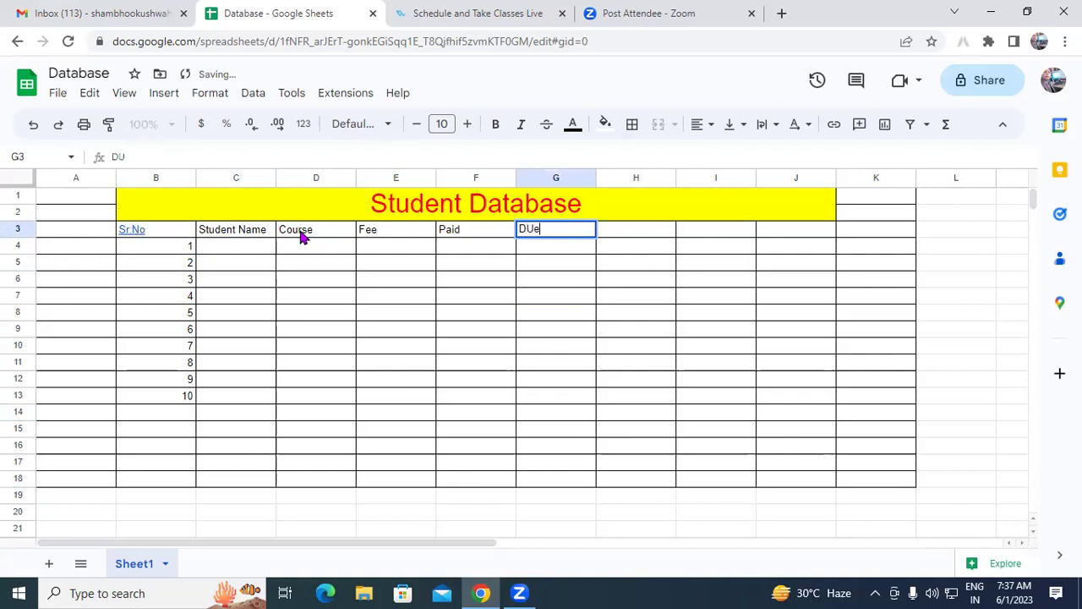
key("BackSpace")
type("ue ")
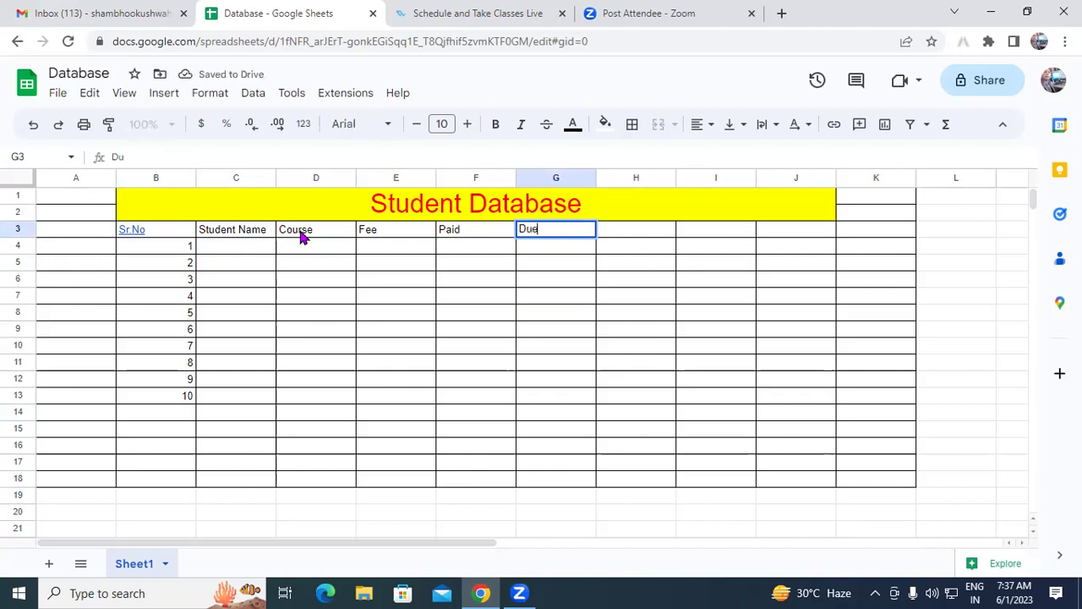
type("Amount")
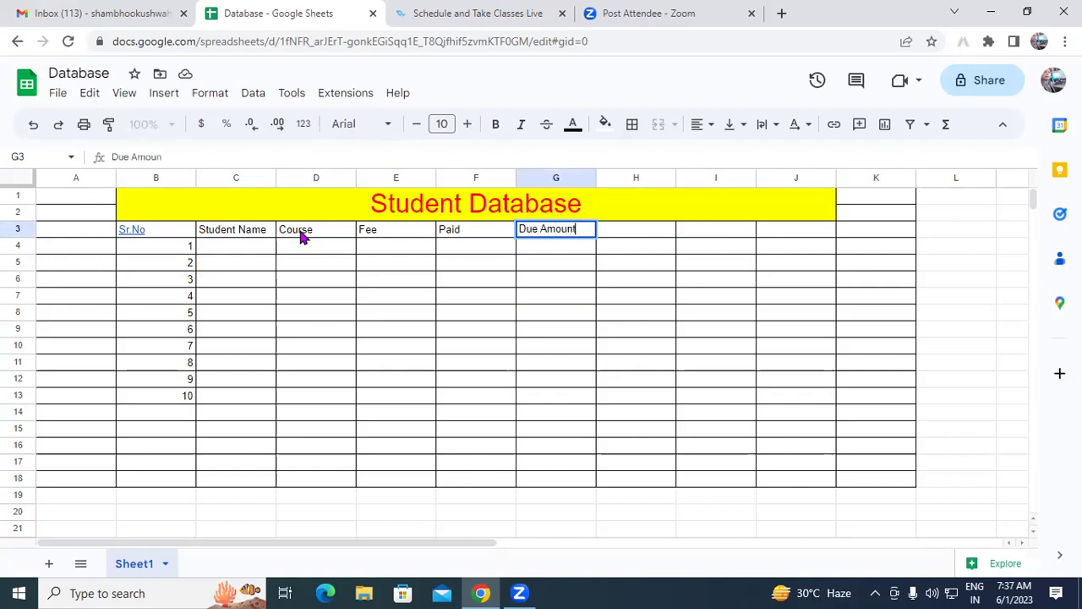
Extend the F3 header from Paid to Paid Amount
double_click(481, 227)
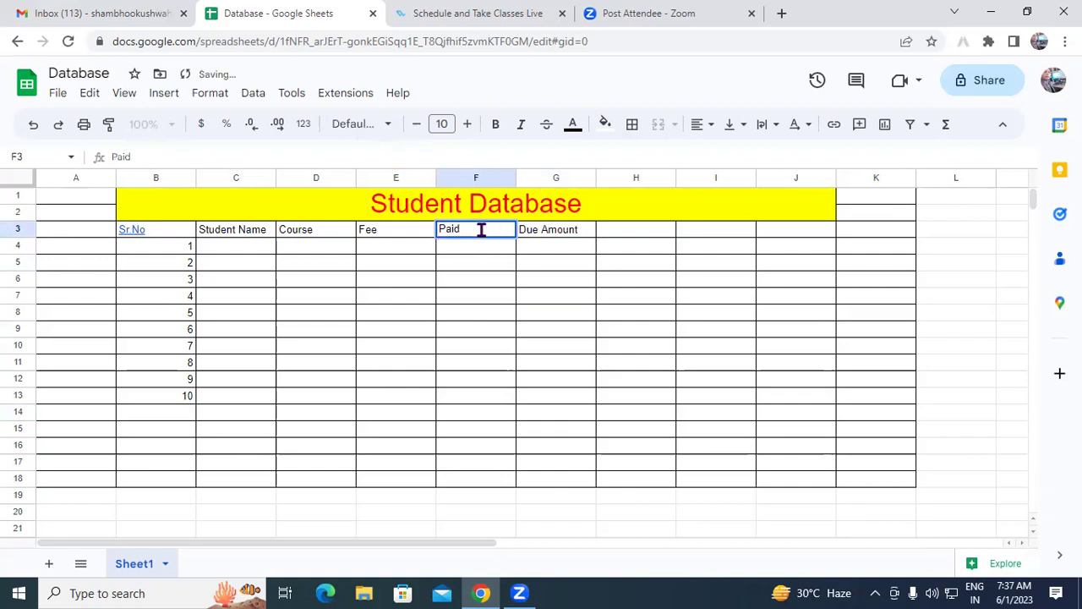
type("Amount")
key("Return")
left_click(395, 234)
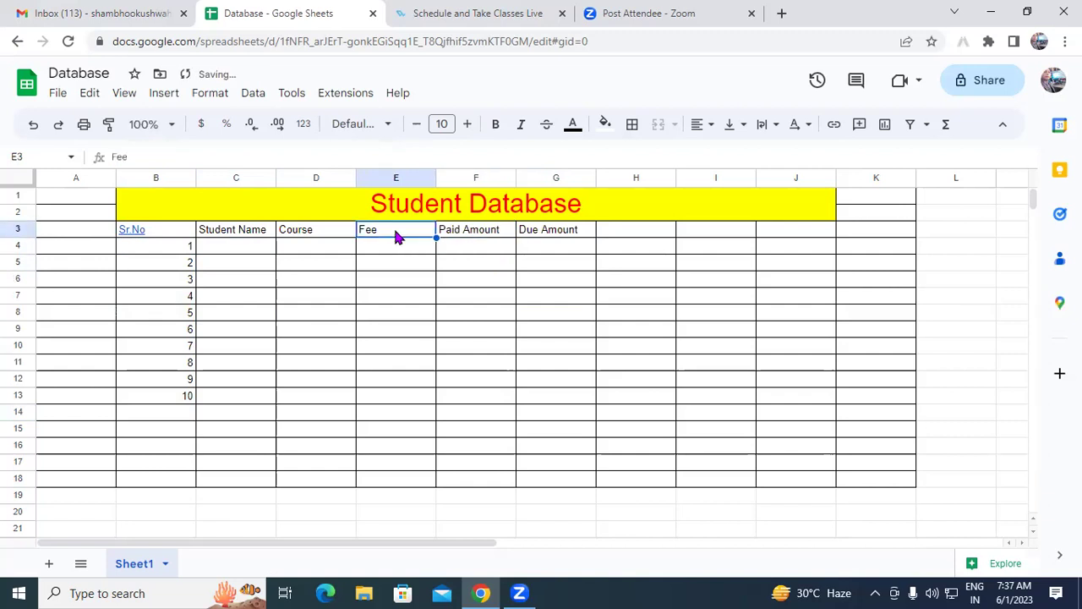
left_click(592, 279)
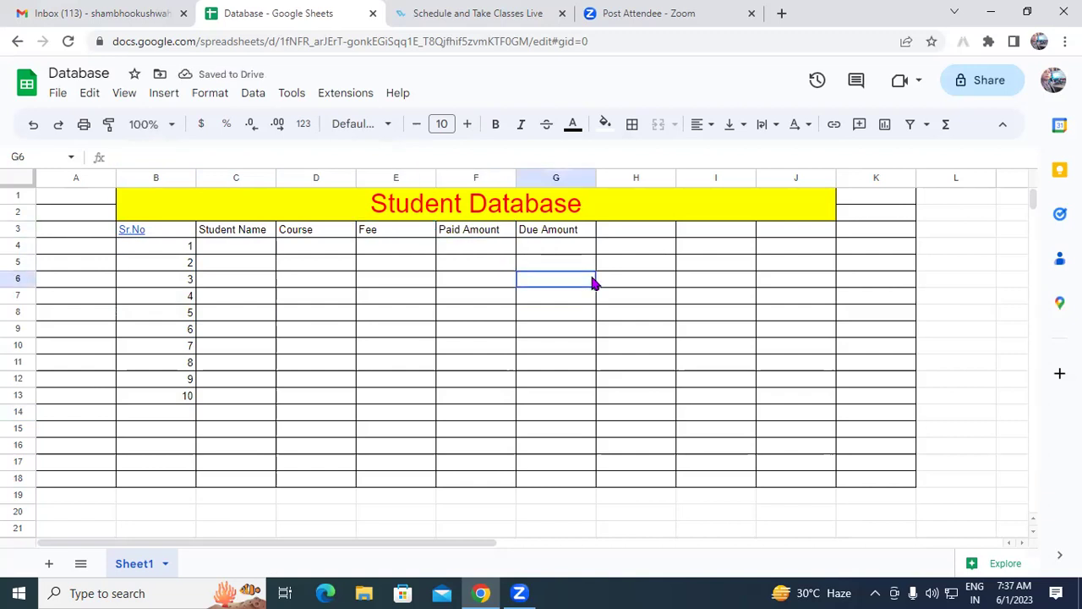
left_click(189, 235)
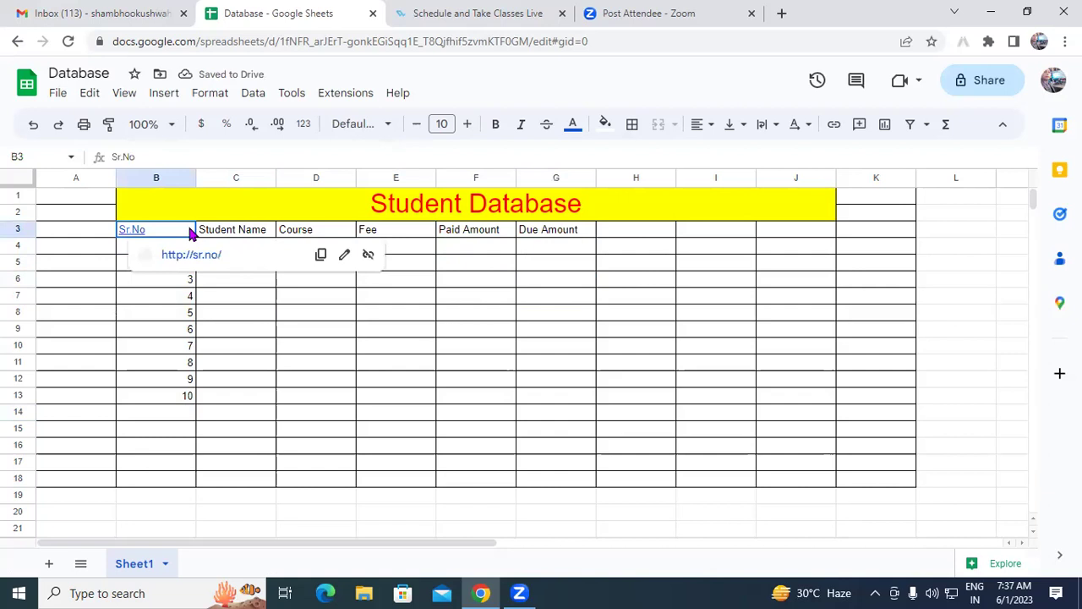
Make the B3:G3 headers bold, font size 11 and red
left_click(546, 235)
left_click_drag(494, 236, 145, 236)
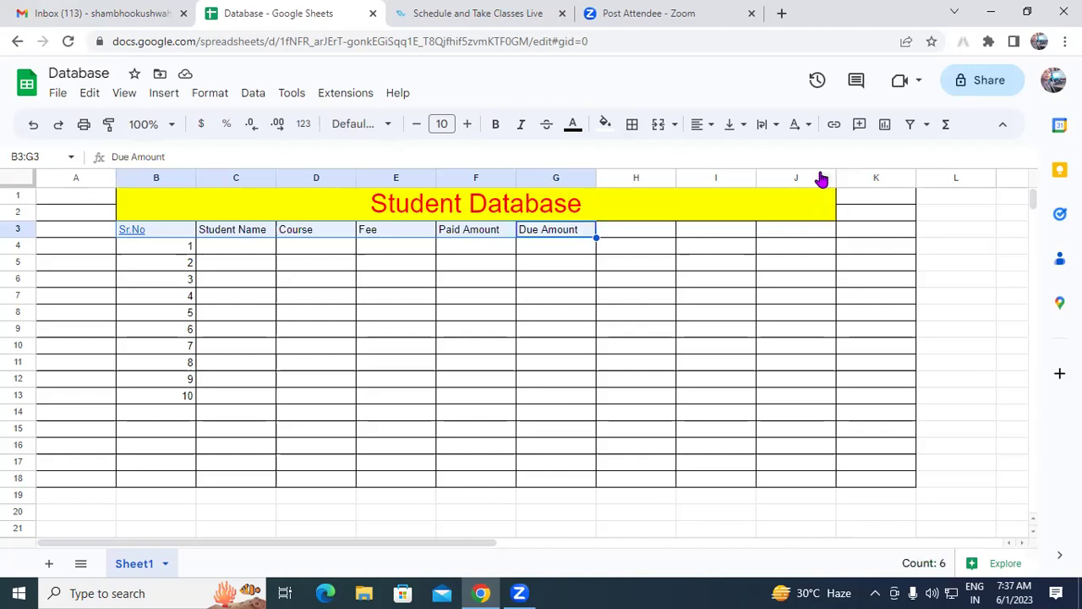
left_click(496, 124)
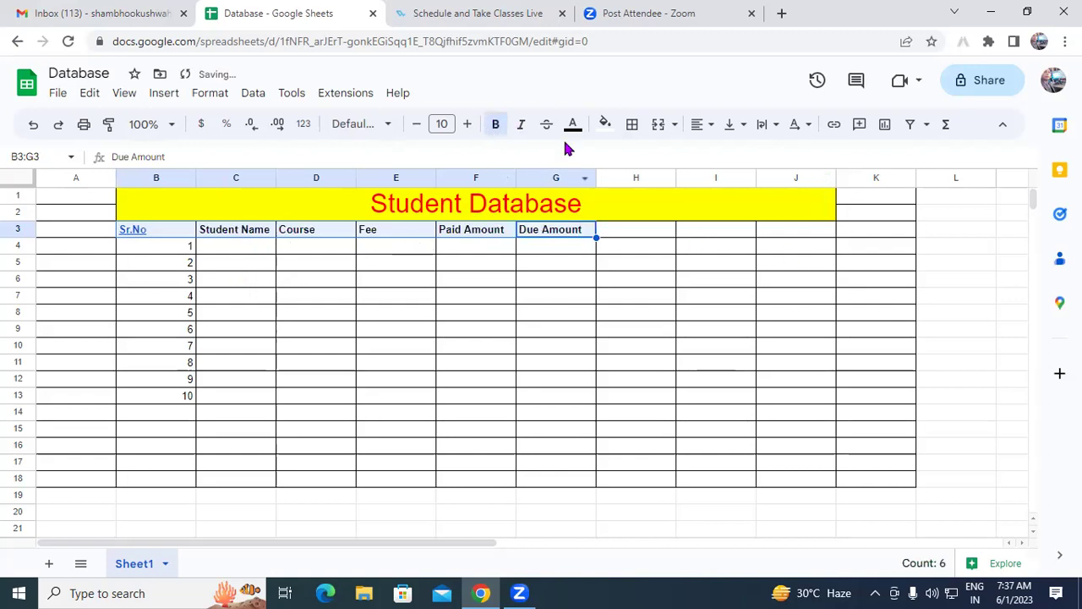
left_click(467, 124)
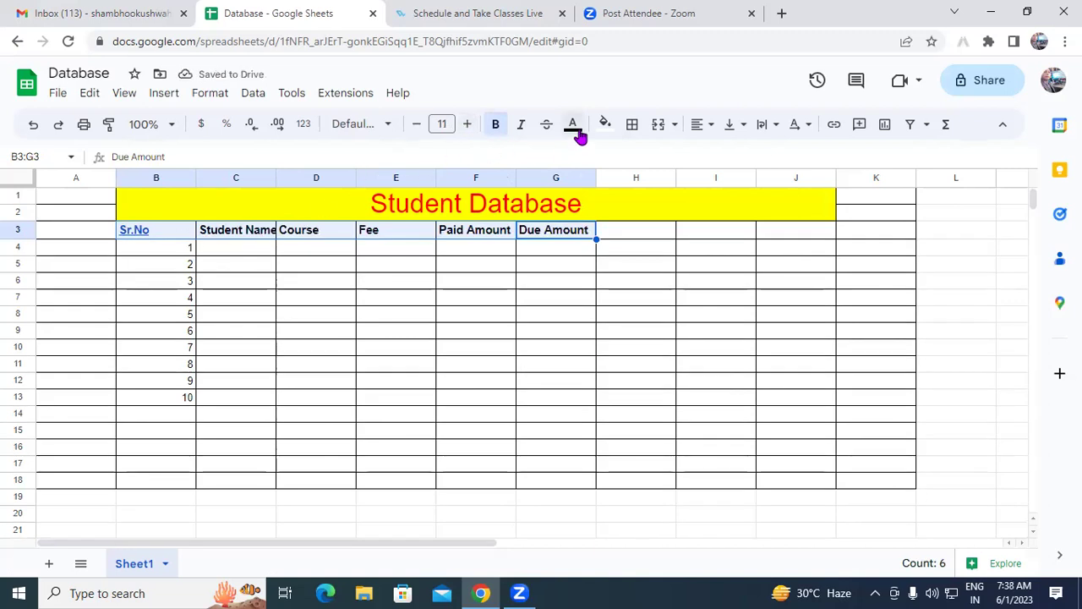
left_click(573, 124)
left_click(595, 200)
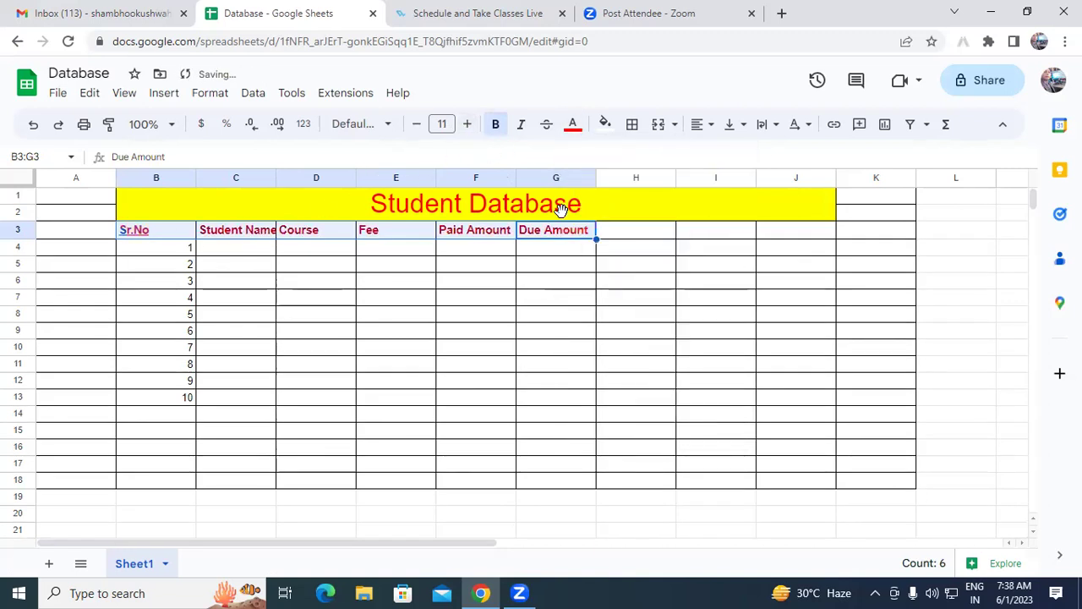
Widen column C so the Student Name header fits
left_click(455, 269)
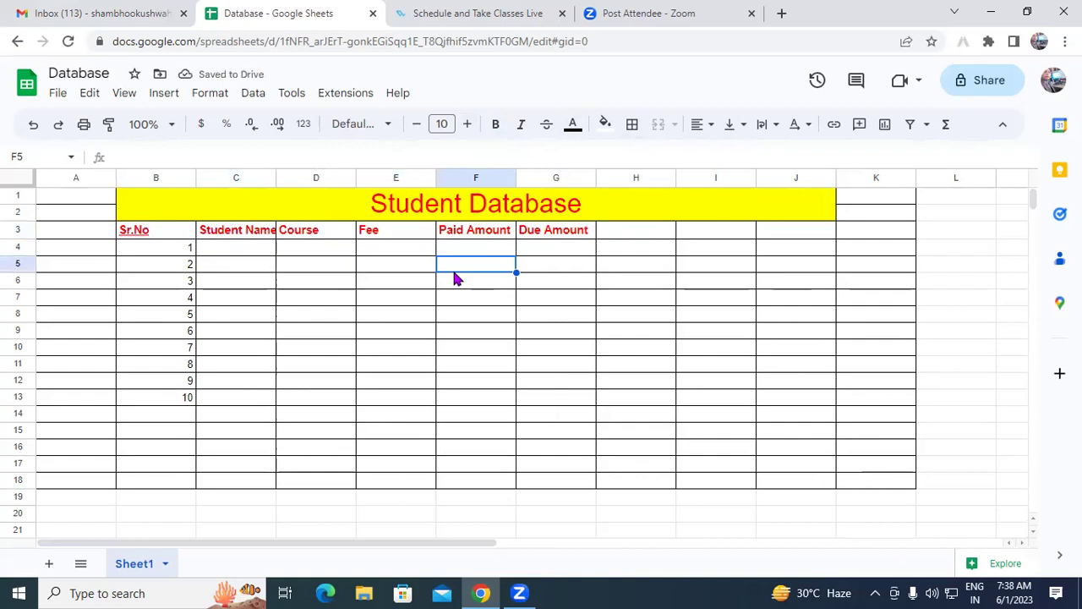
mouse_move(277, 177)
left_mouse_down()
mouse_move(321, 178)
mouse_move(295, 180)
left_mouse_up()
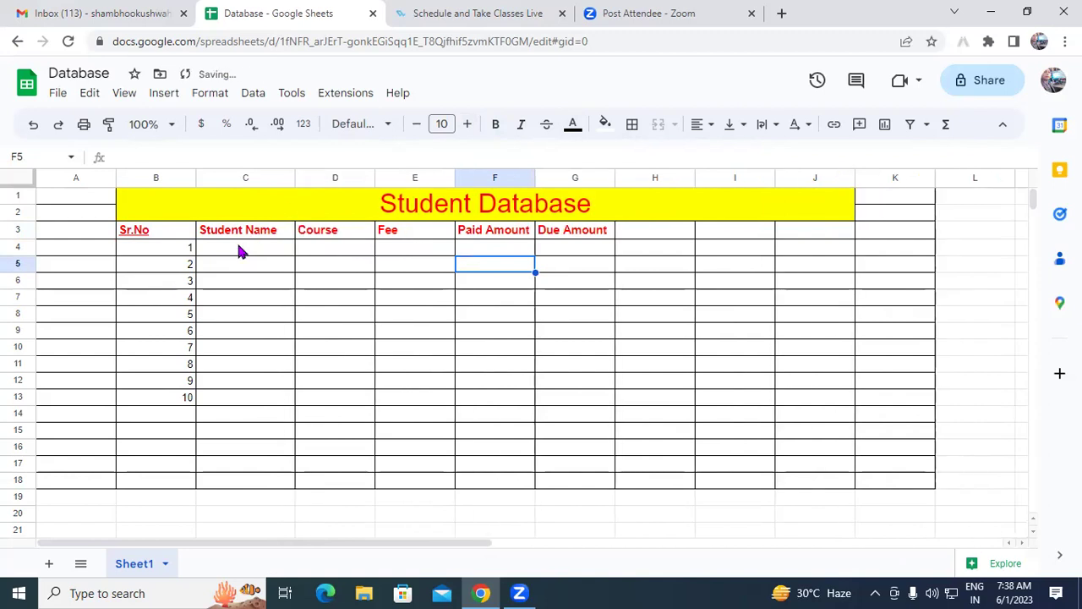
left_click(235, 240)
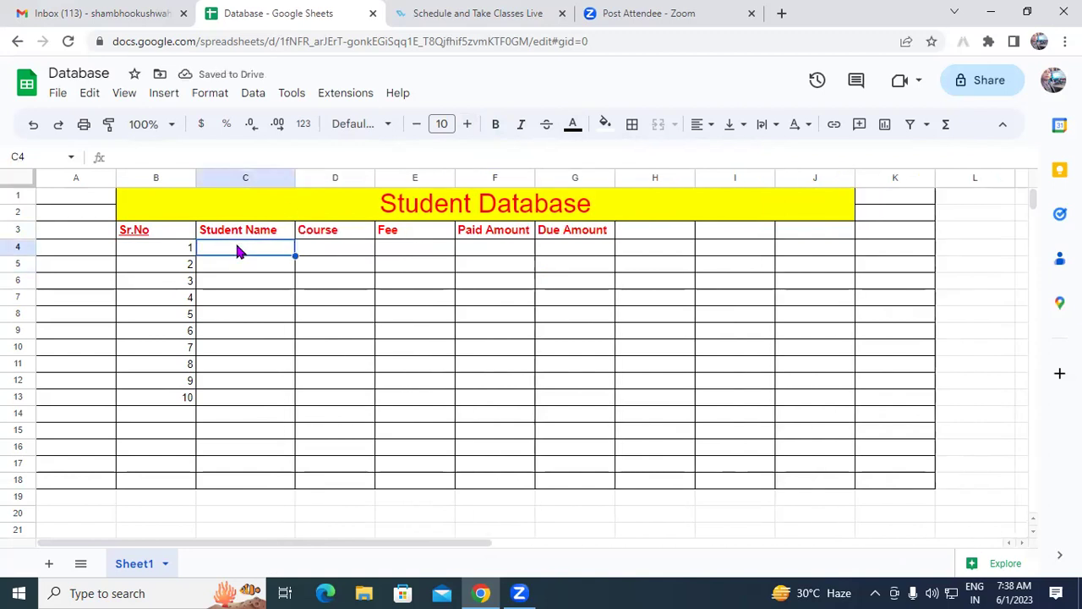
Enter the names Rohan, Sohan and Mohan in C4:C6
type("Rohan")
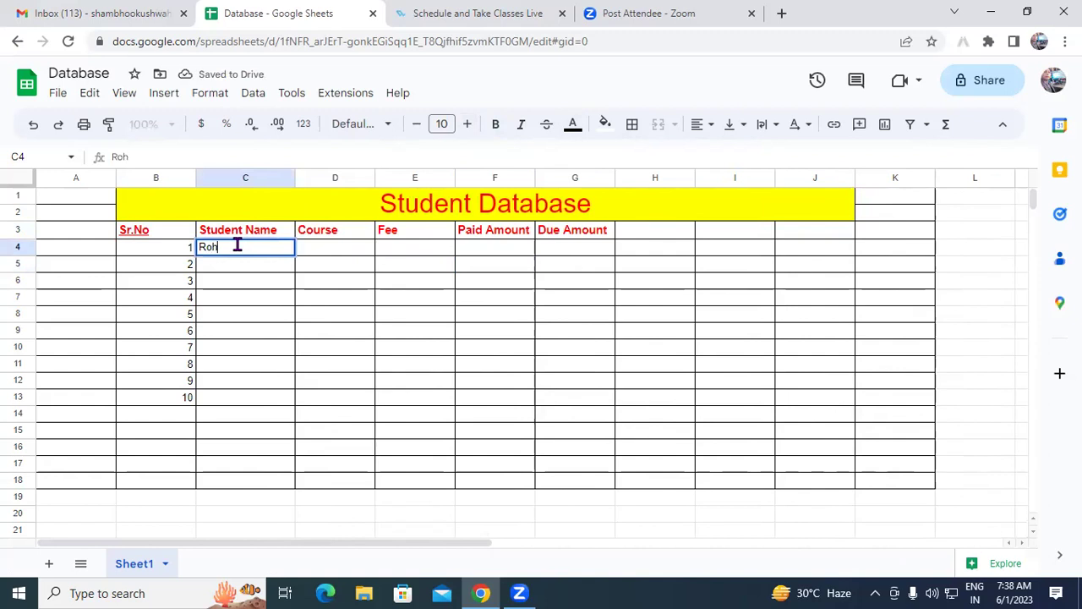
key("Return")
type("Sohan")
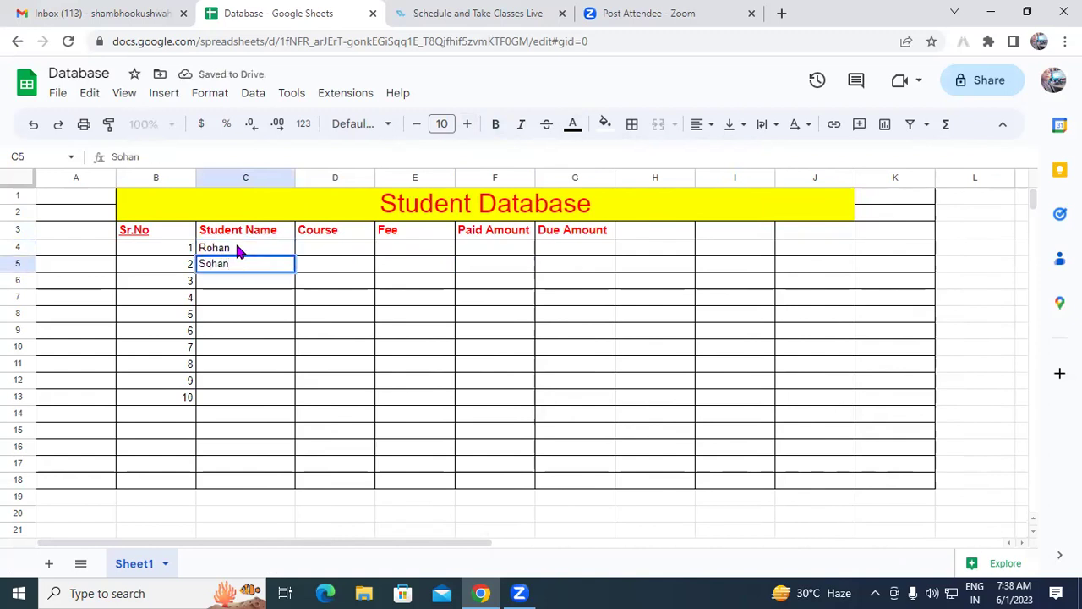
key("Return")
type("Mohan")
key("Return")
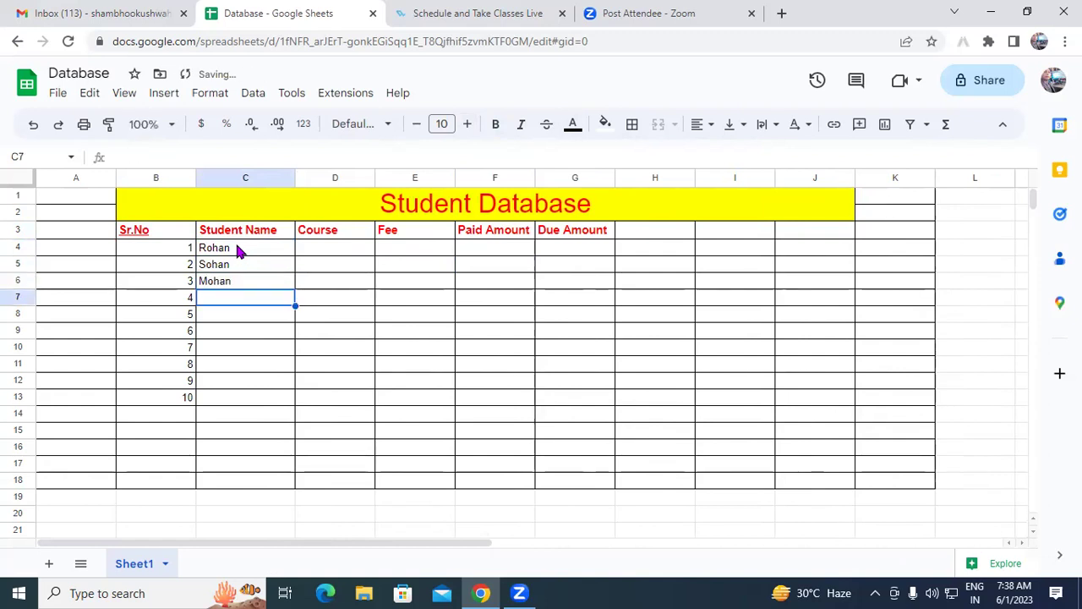
Enter the names Suresh, Sandeep and Ravi in C7:C9
type("R")
key("BackSpace")
type("som")
key("BackSpace")
key("BackSpace")
key("BackSpace")
type("Suresh")
key("Return")
type("Sandeep")
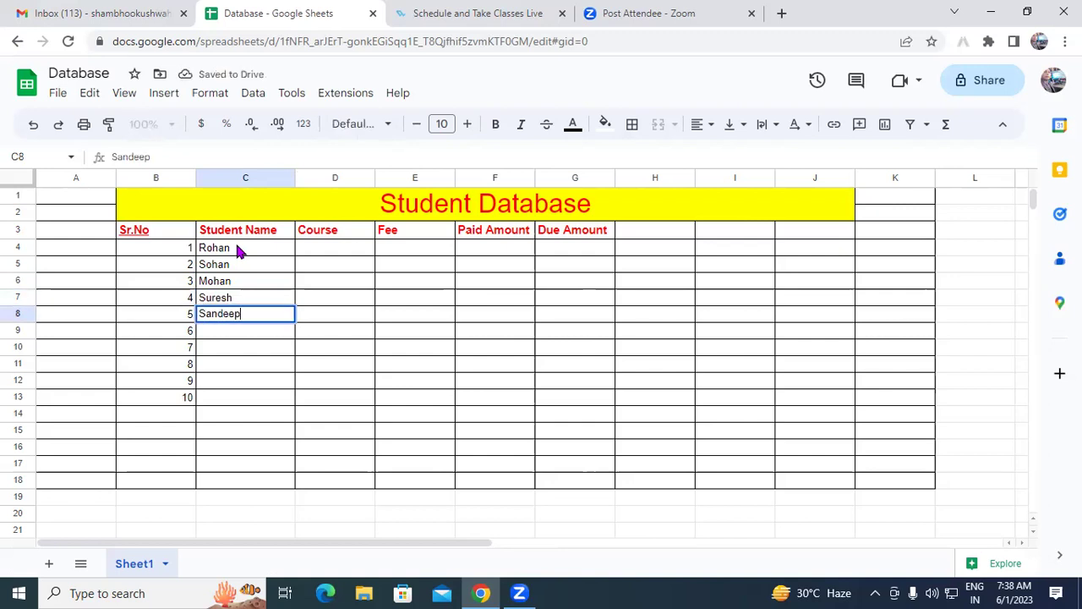
key("Return")
type("Ravi")
key("Return")
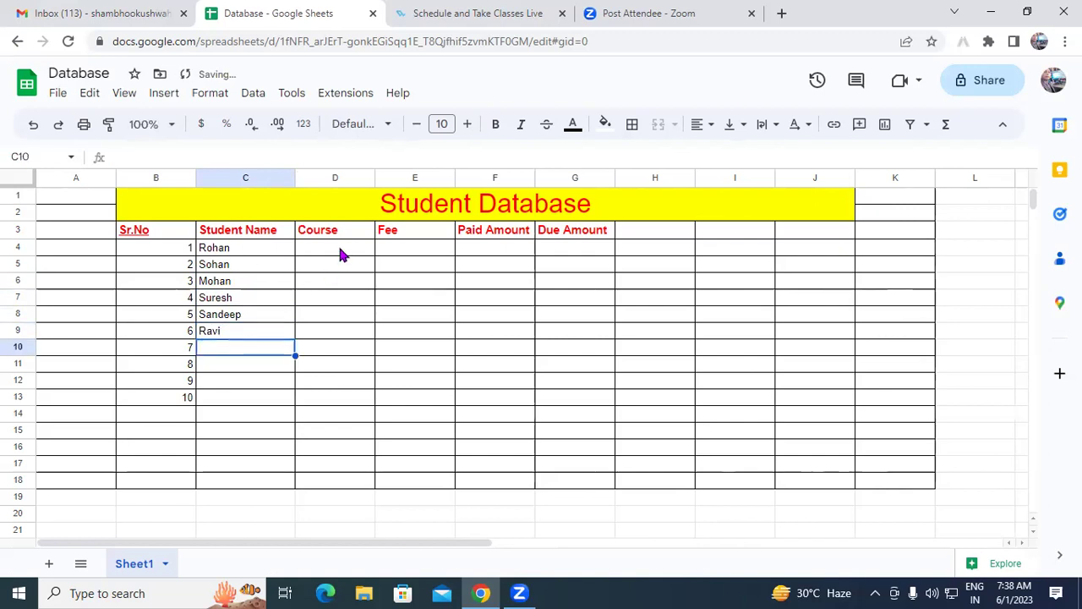
left_click(338, 245)
Enter the courses DCA, DFA and ADCA in D4:D6
type("DCA")
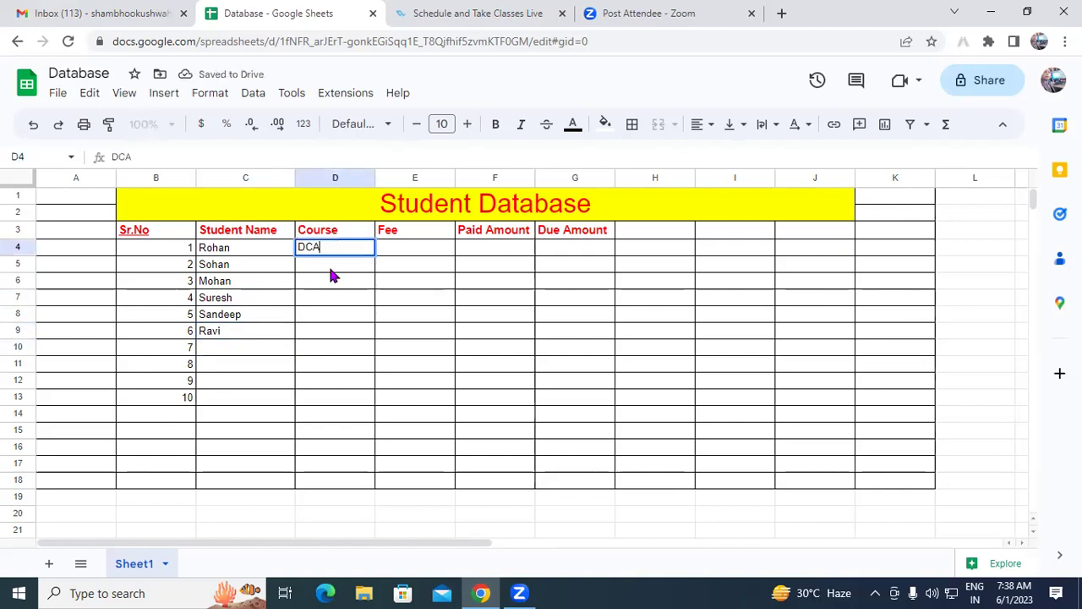
left_click(333, 271, "shift")
type("DC")
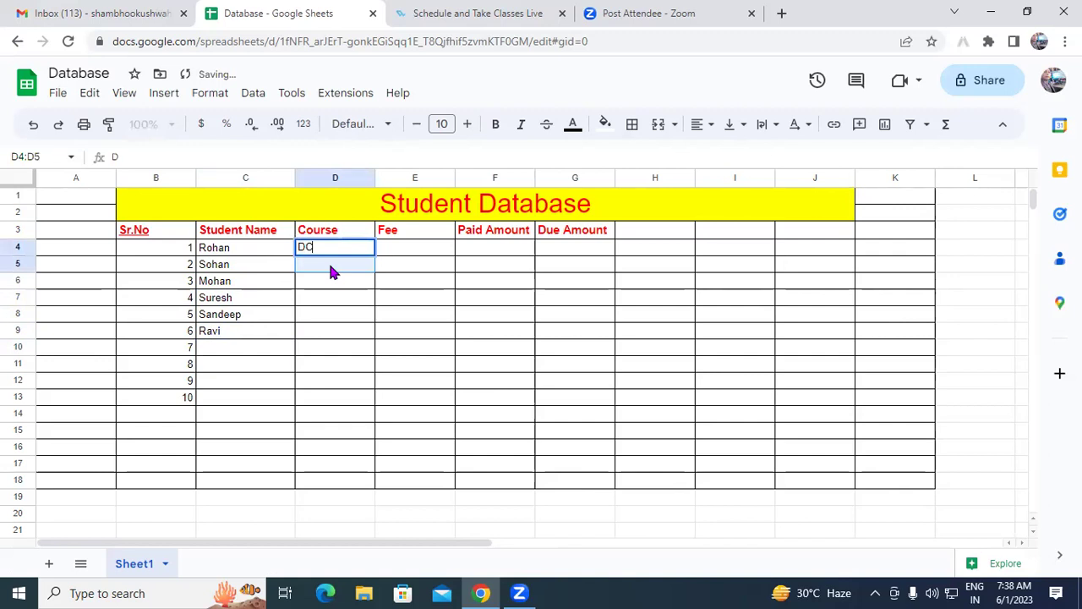
key("Return")
type("DFA")
key("Return")
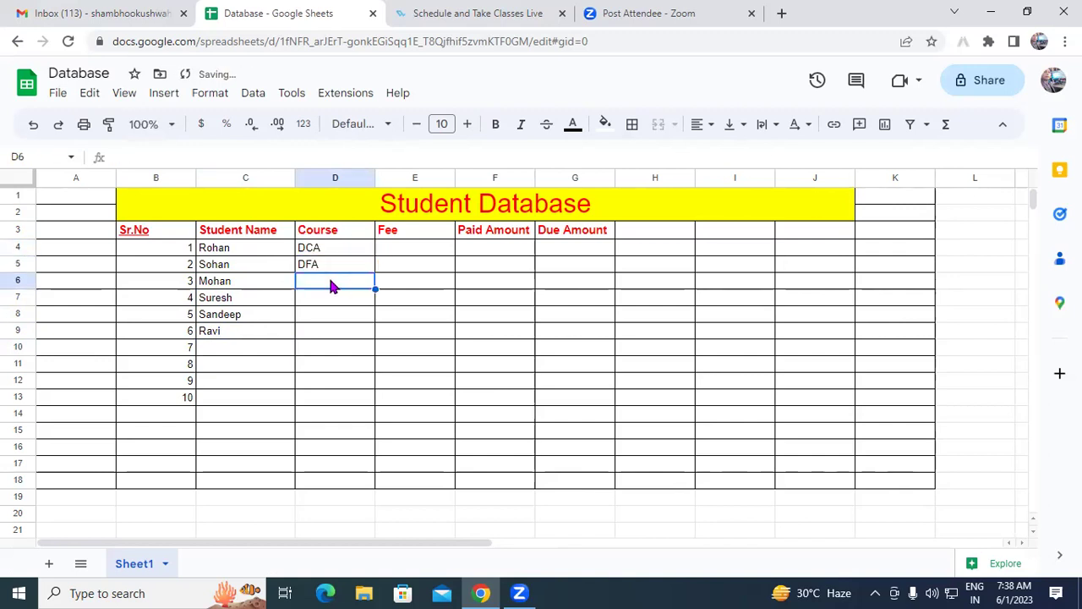
type("AC")
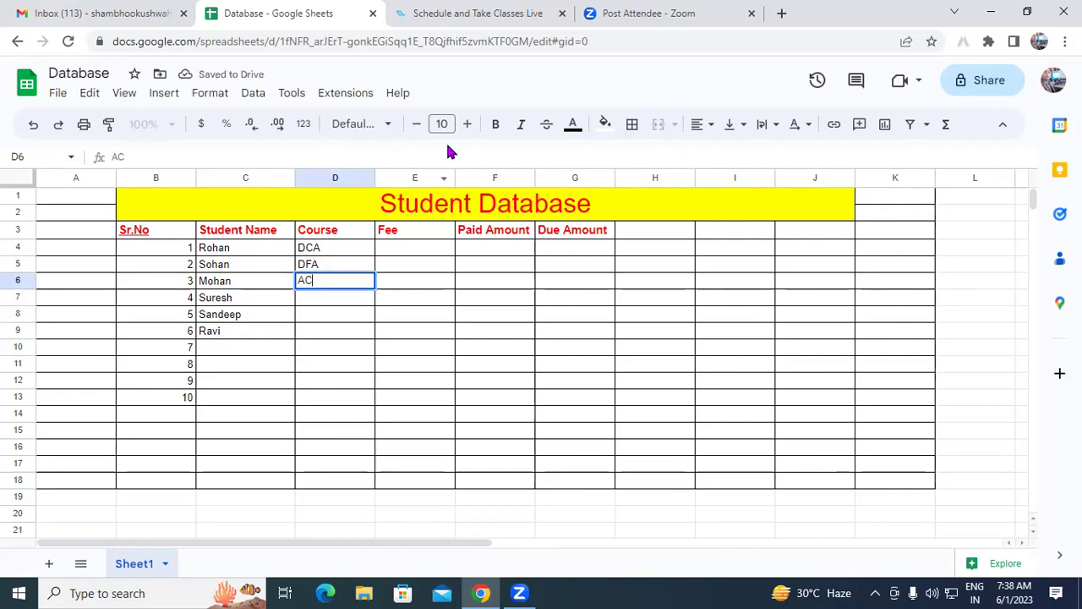
key("BackSpace")
type("DC")
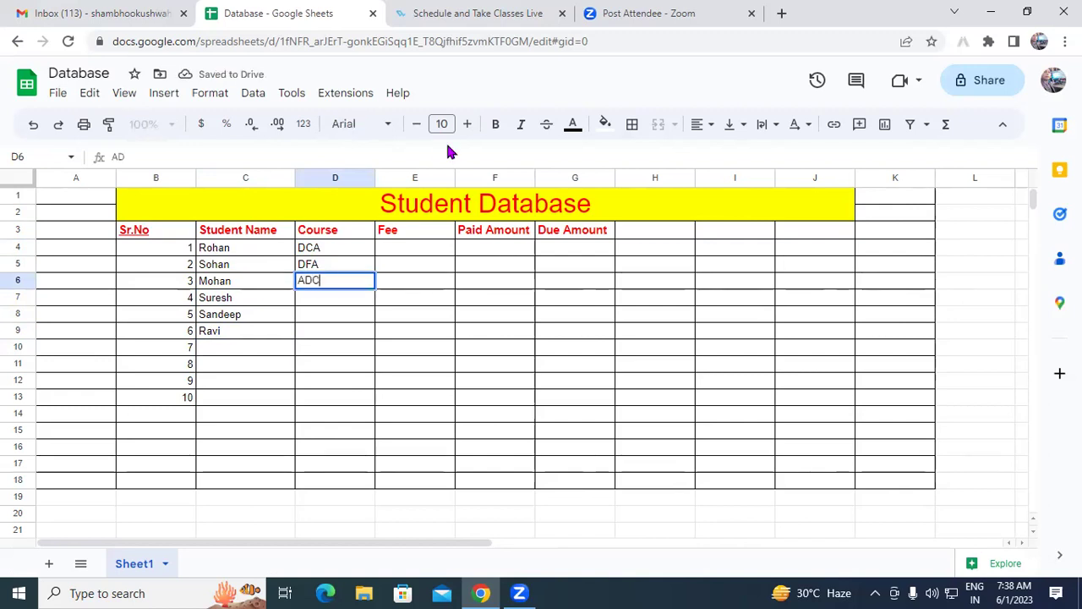
type("A")
left_click(332, 304)
Fill the DCA, DFA, ADCA pattern down to D13, clearing the extra D14 entry
left_click_drag(342, 251, 382, 415)
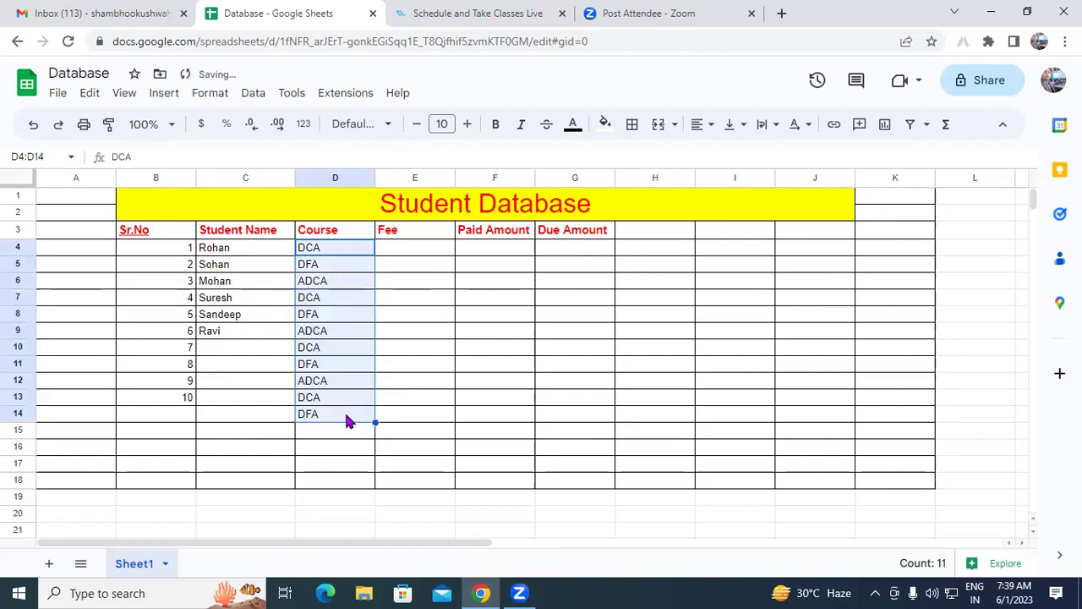
left_click(346, 420)
key("Delete")
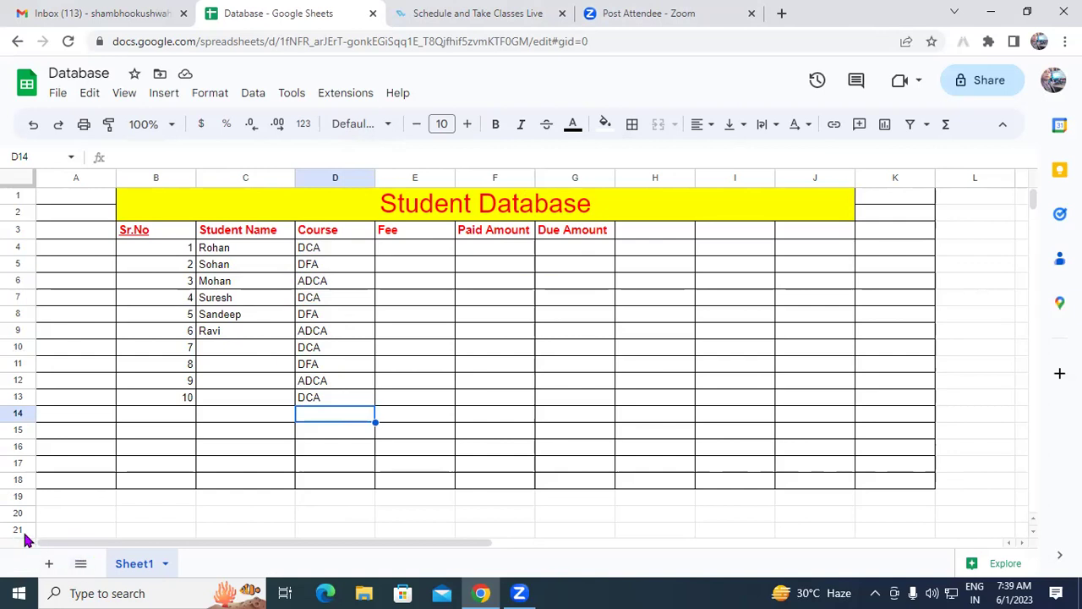
View the Sheet1 tab options menu and close it without changes
scroll(48, 439, "down", 2)
scroll(42, 452, "down", 1)
scroll(37, 473, "down", 2)
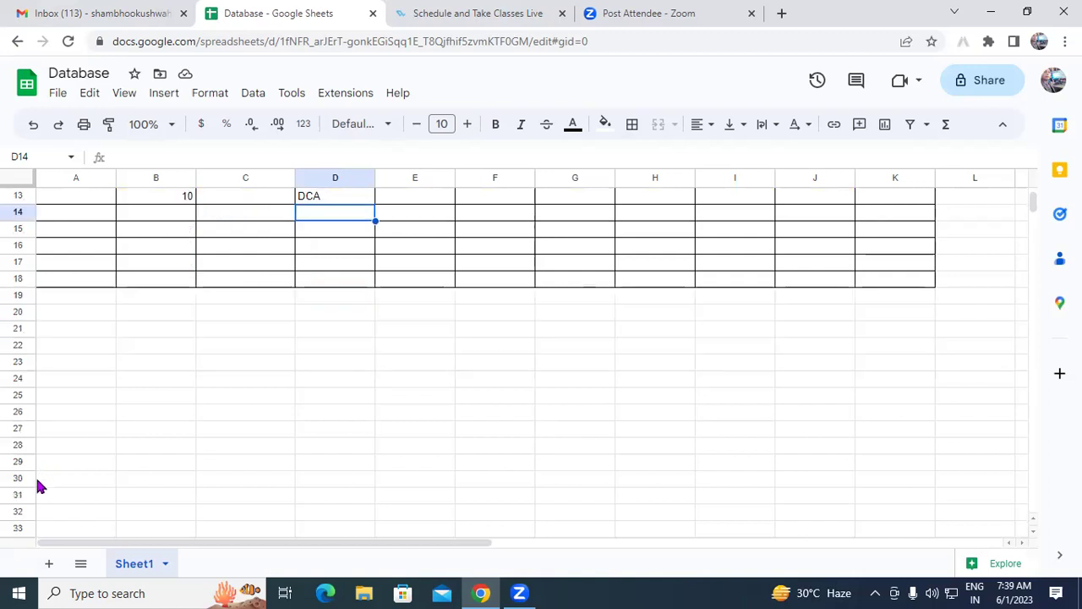
scroll(37, 485, "down", 3)
scroll(37, 485, "down", 4)
scroll(38, 485, "up", 2)
scroll(37, 485, "up", 6)
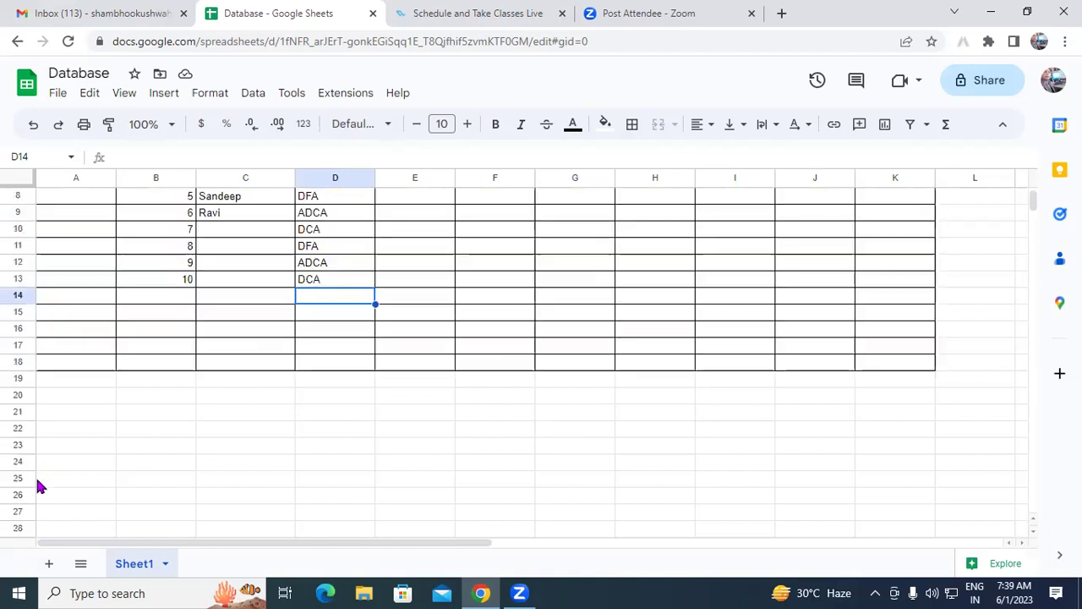
scroll(37, 485, "up", 3)
left_click(60, 287)
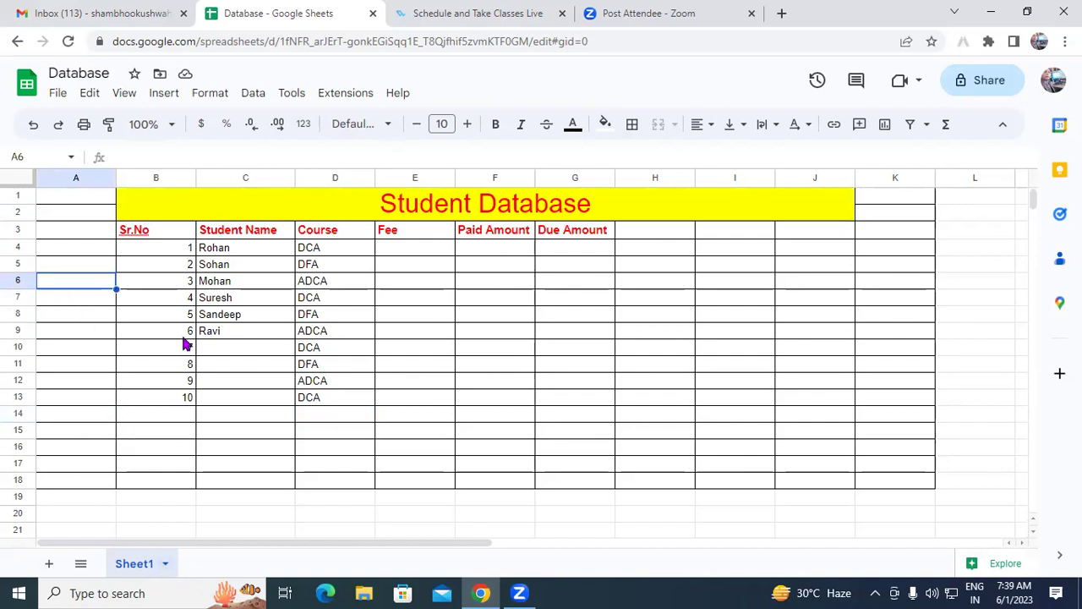
right_click(162, 570)
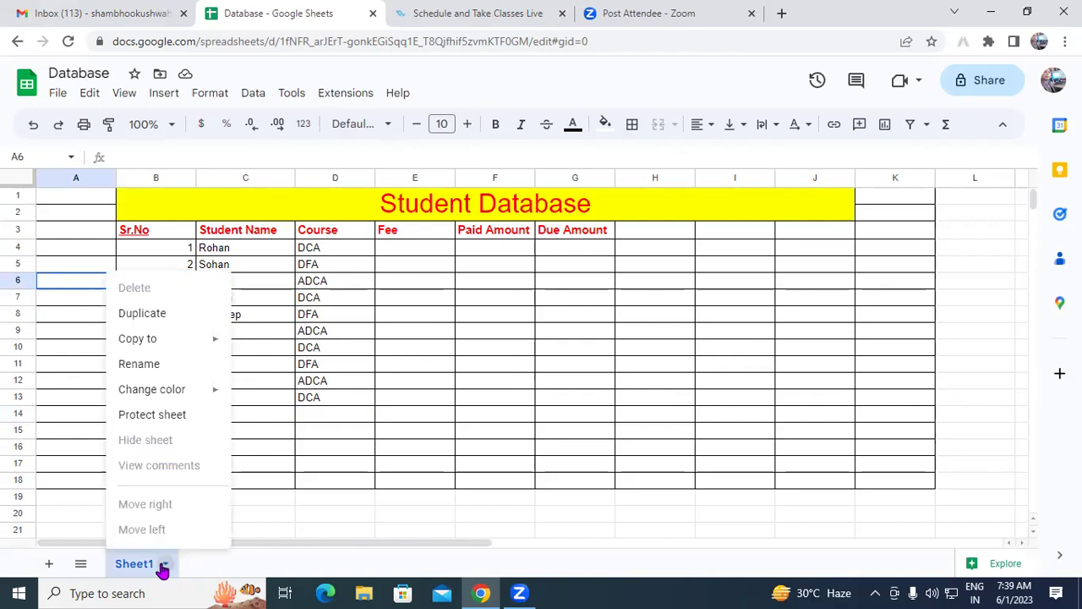
left_click(71, 445)
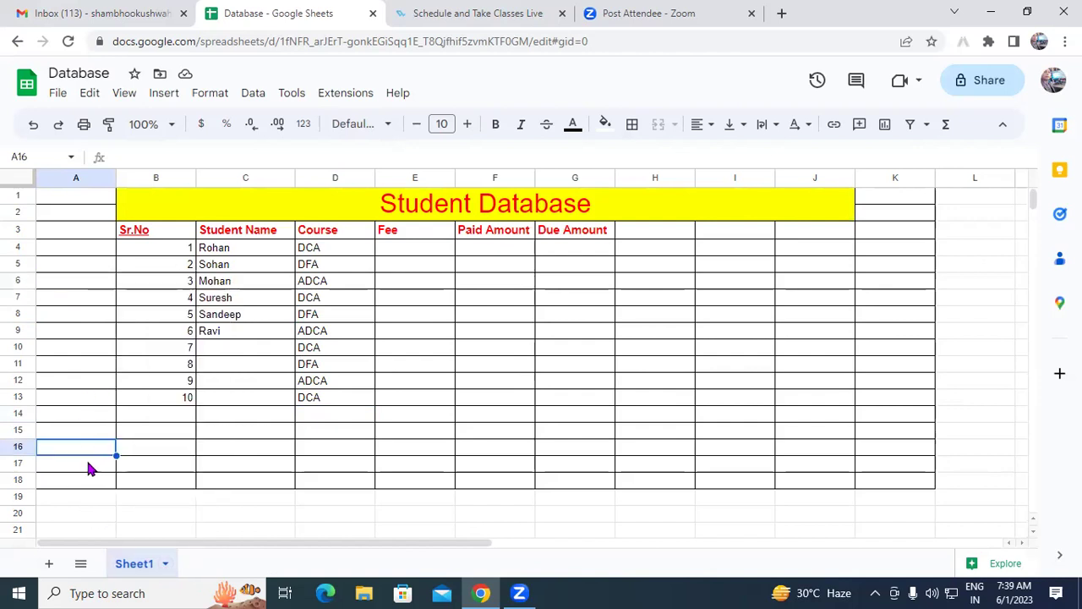
Jump from A1 down to the sheet's last row, row 1000
left_click(88, 464)
left_click(68, 200)
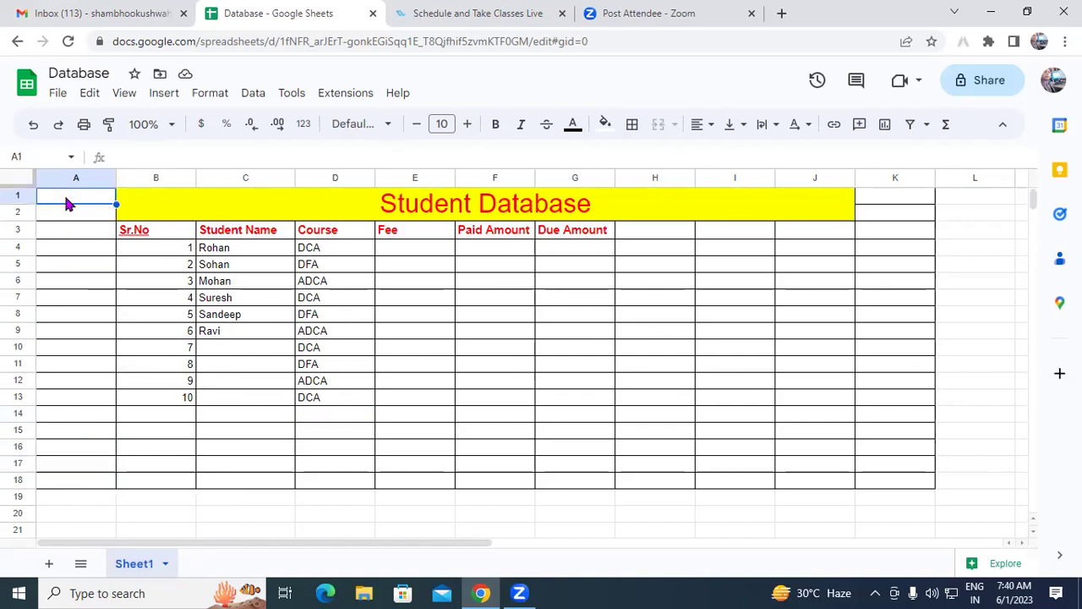
key("ctrl+Down")
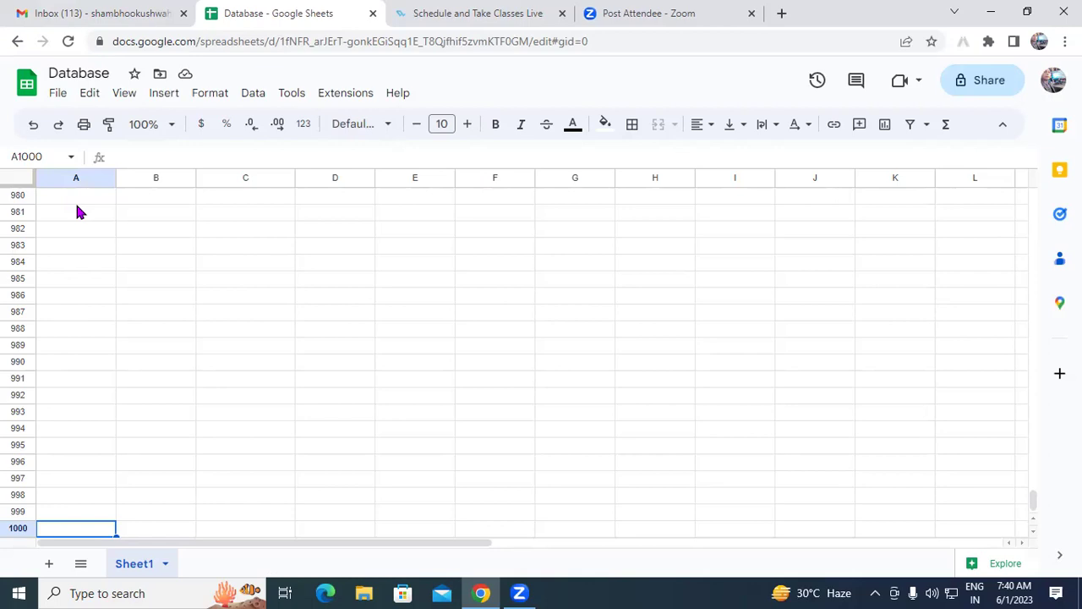
Add a blank Sheet2, then switch back to Sheet1 from the All Sheets list
left_click(69, 495)
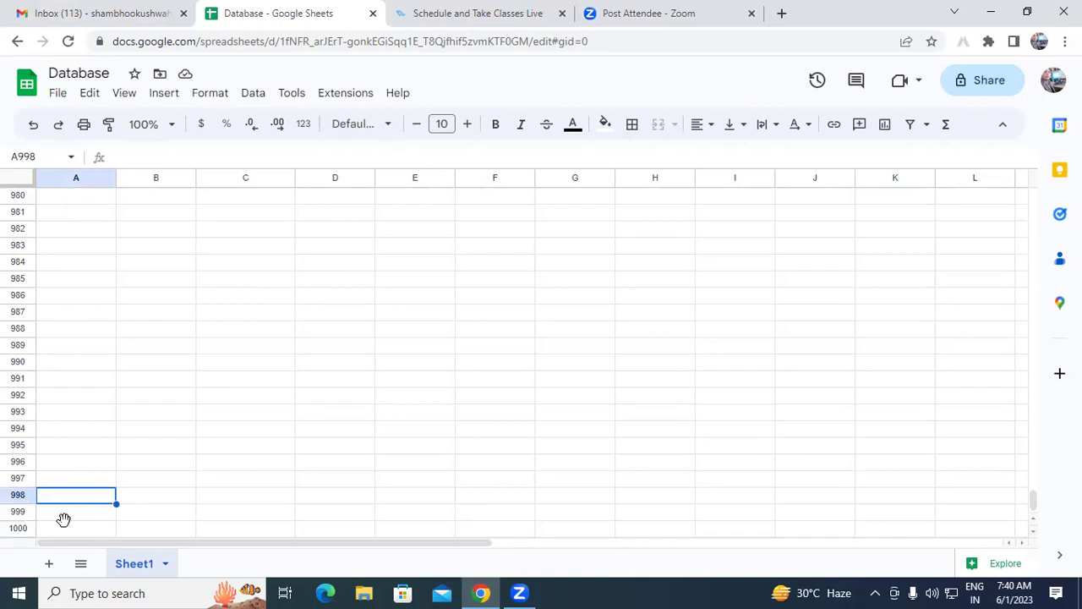
key("Down")
key("Down")
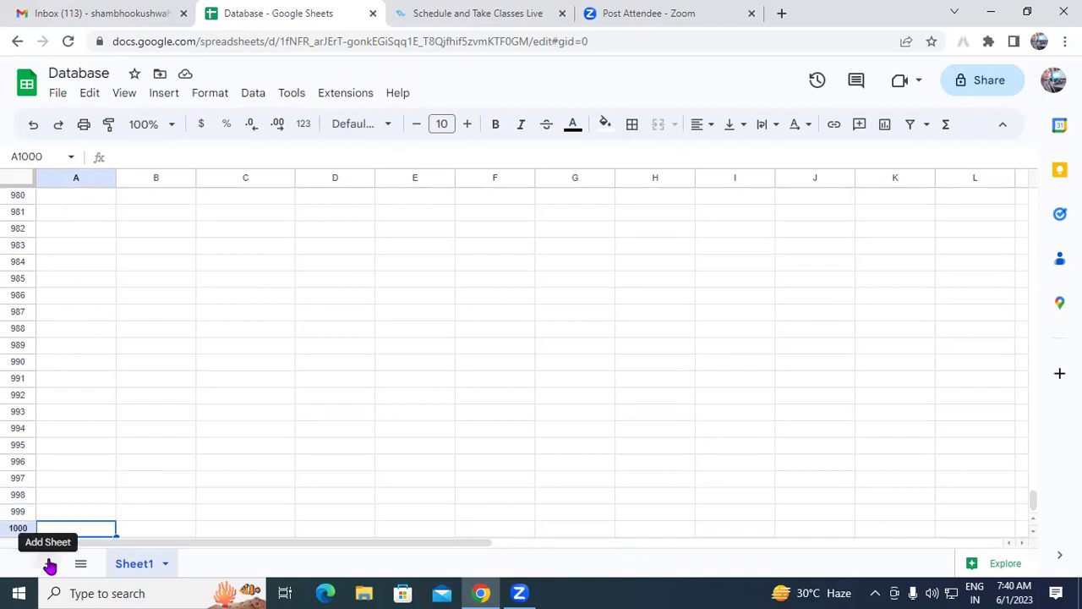
left_click(50, 565)
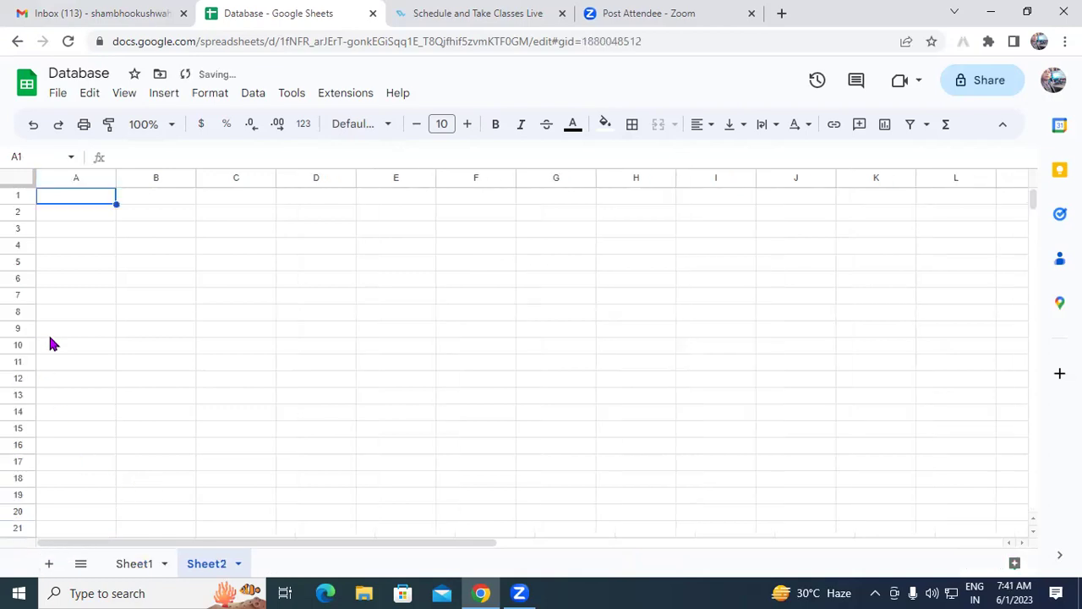
left_click(81, 566)
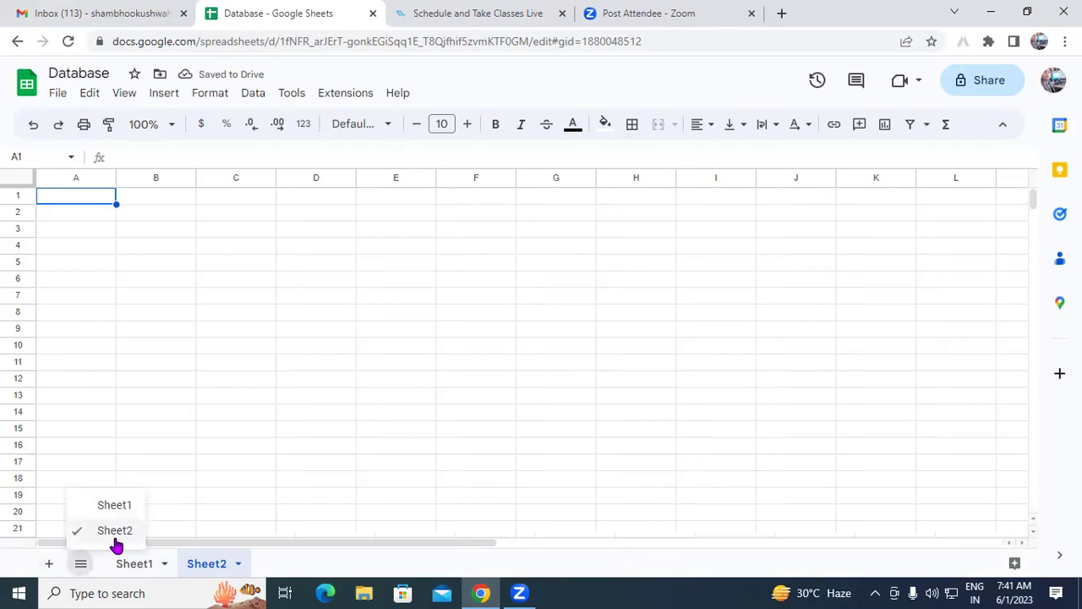
left_click(159, 566)
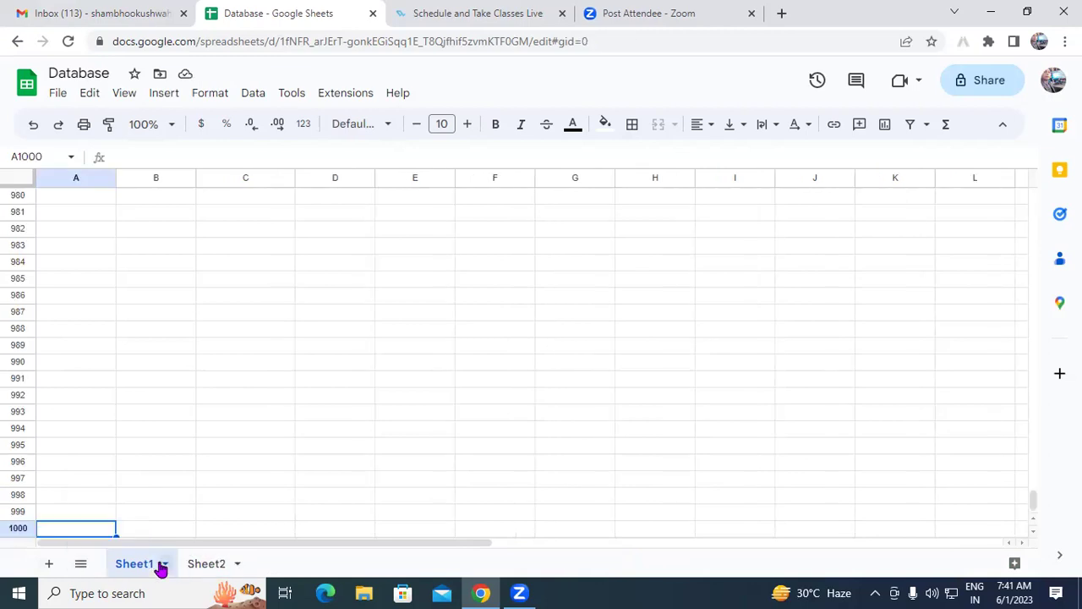
left_click(162, 564)
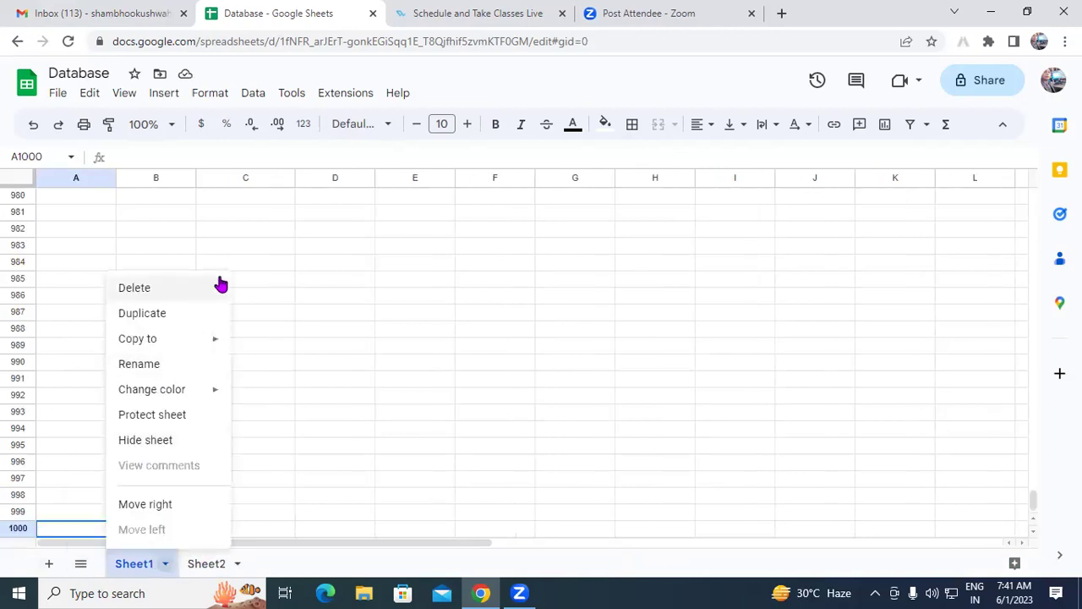
left_click(63, 283)
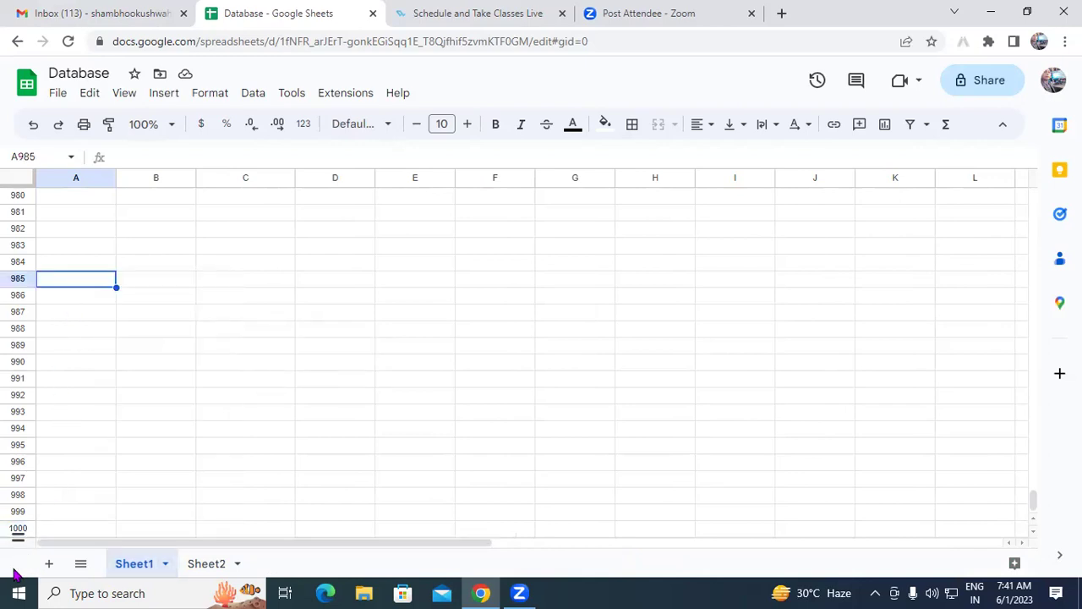
Append 1000 rows, then another 10000 rows, at the bottom of Sheet1
scroll(17, 532, "down", 1)
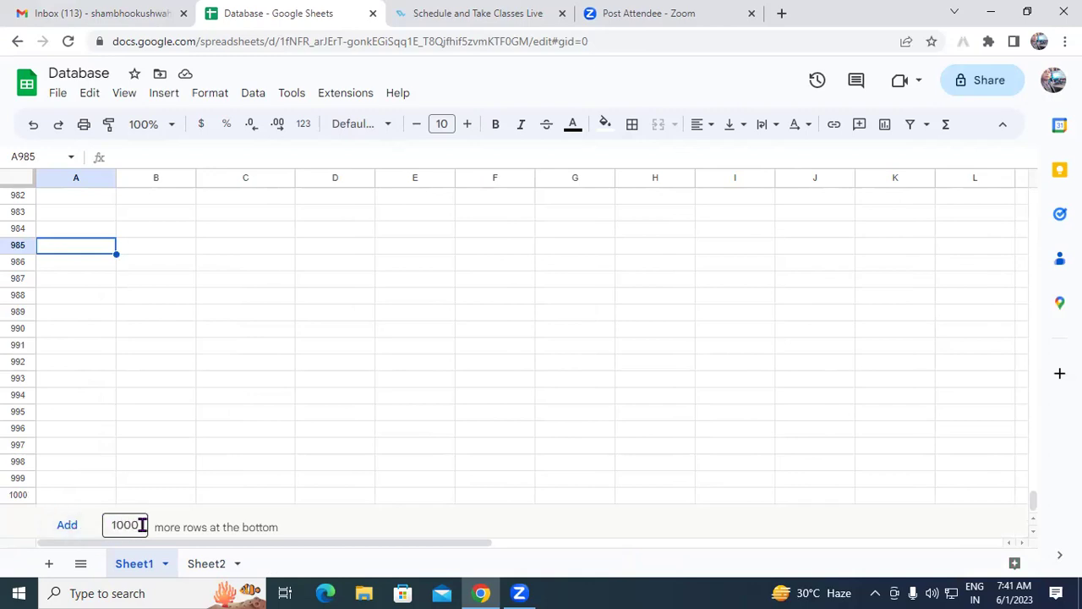
left_click(71, 525)
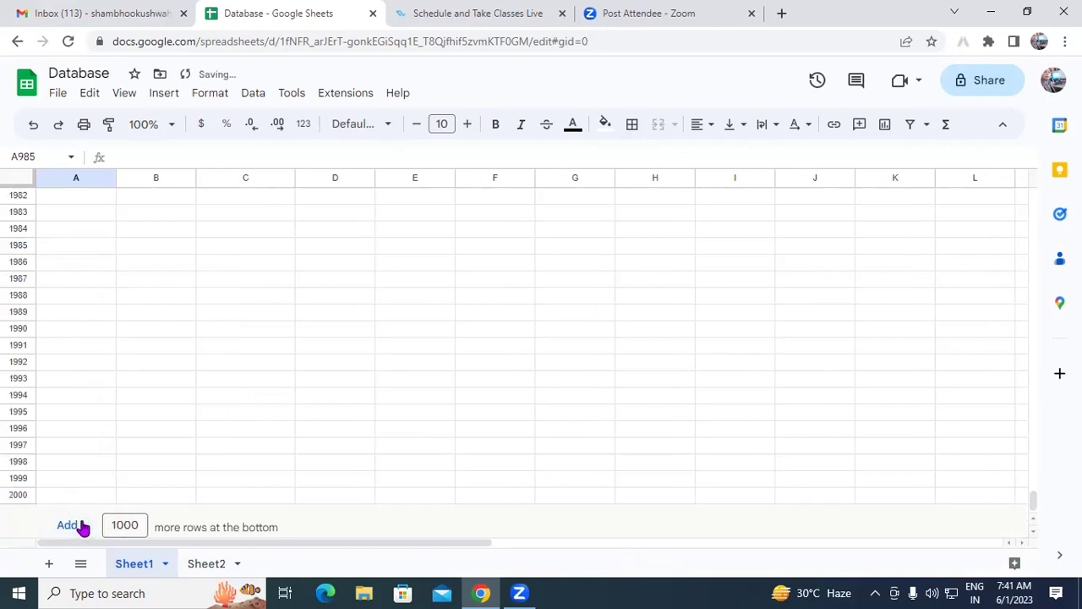
double_click(127, 525)
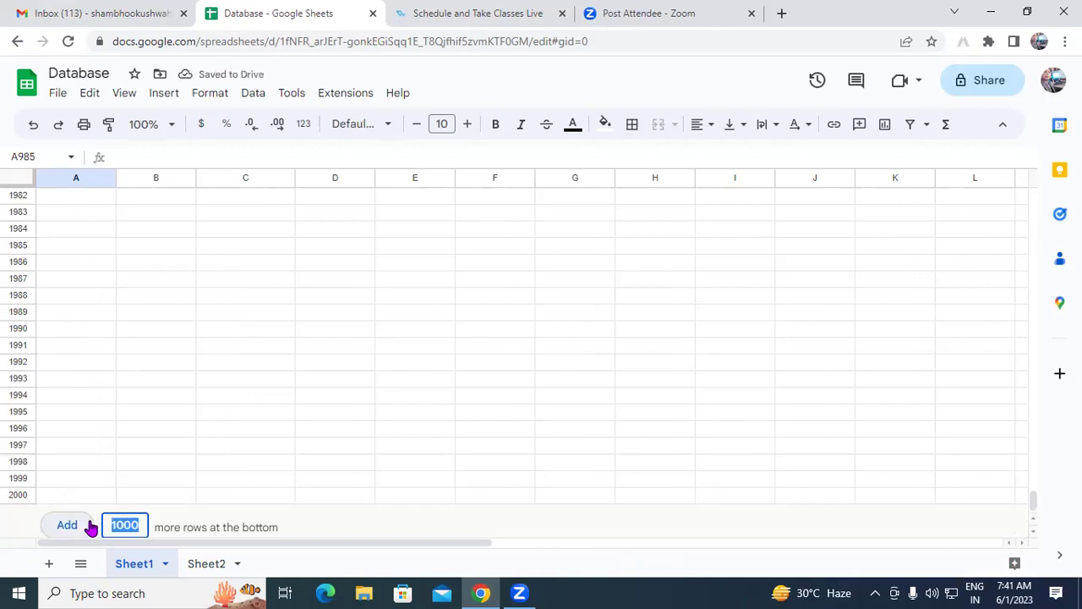
type("1000")
left_click(91, 528)
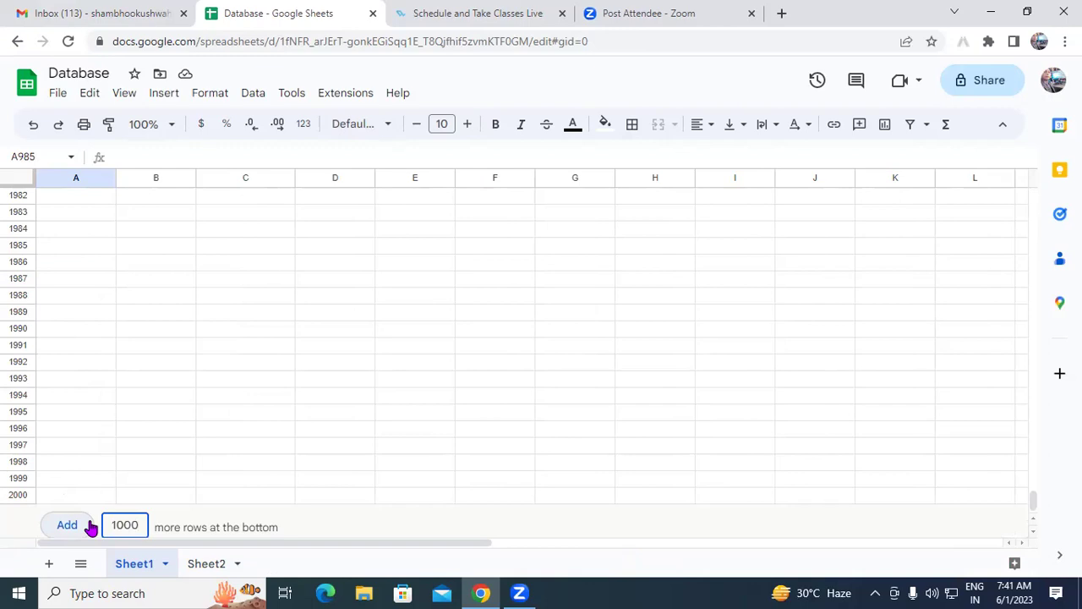
type("0")
left_click(61, 528)
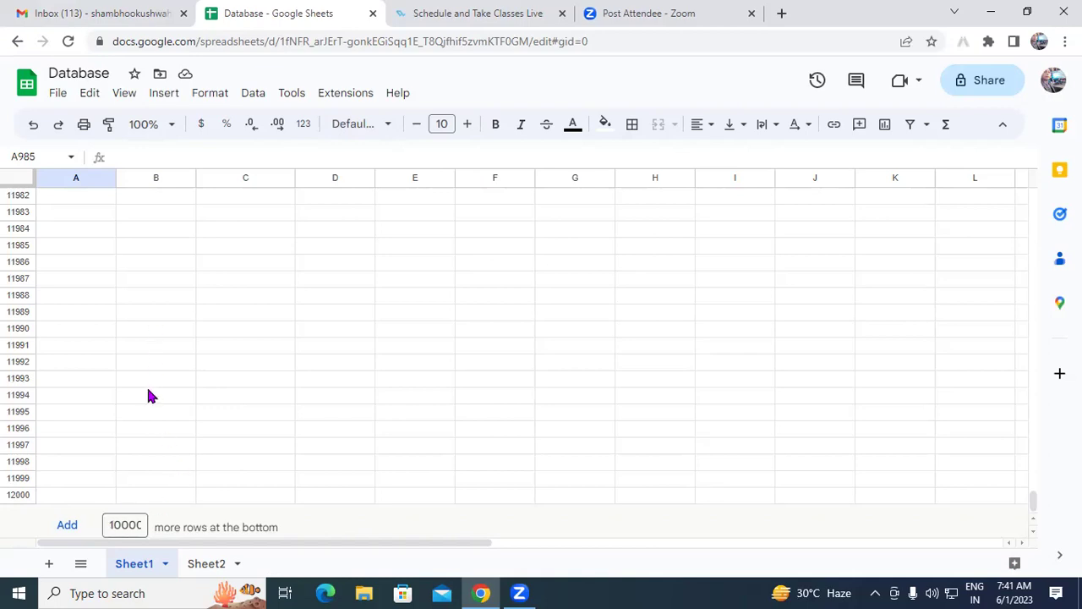
Return to the top of the sheet and select the first student's Fee cell
scroll(155, 391, "up", 5)
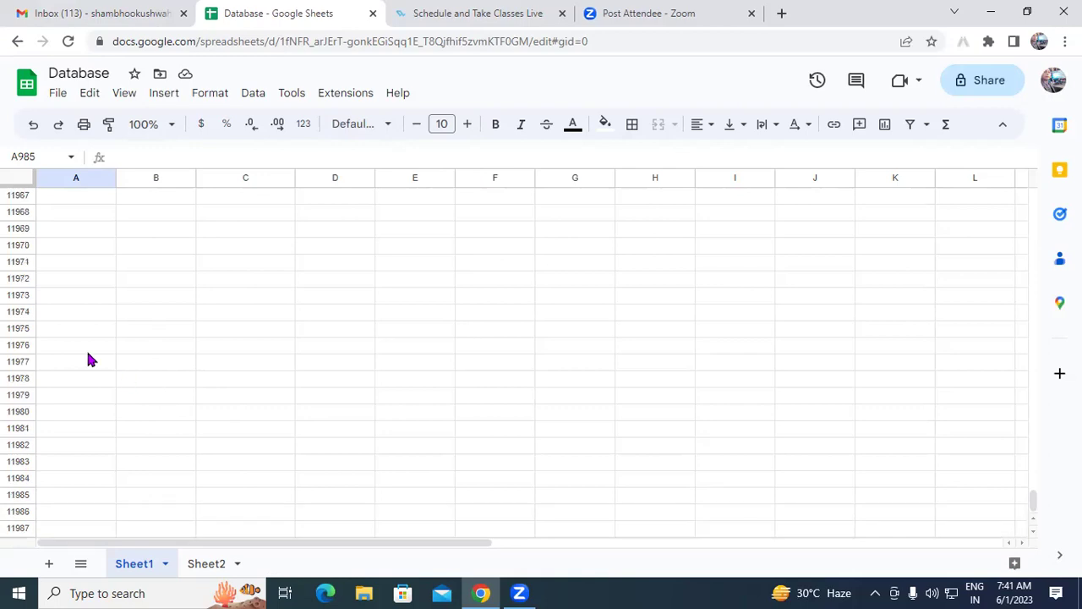
left_click(88, 352)
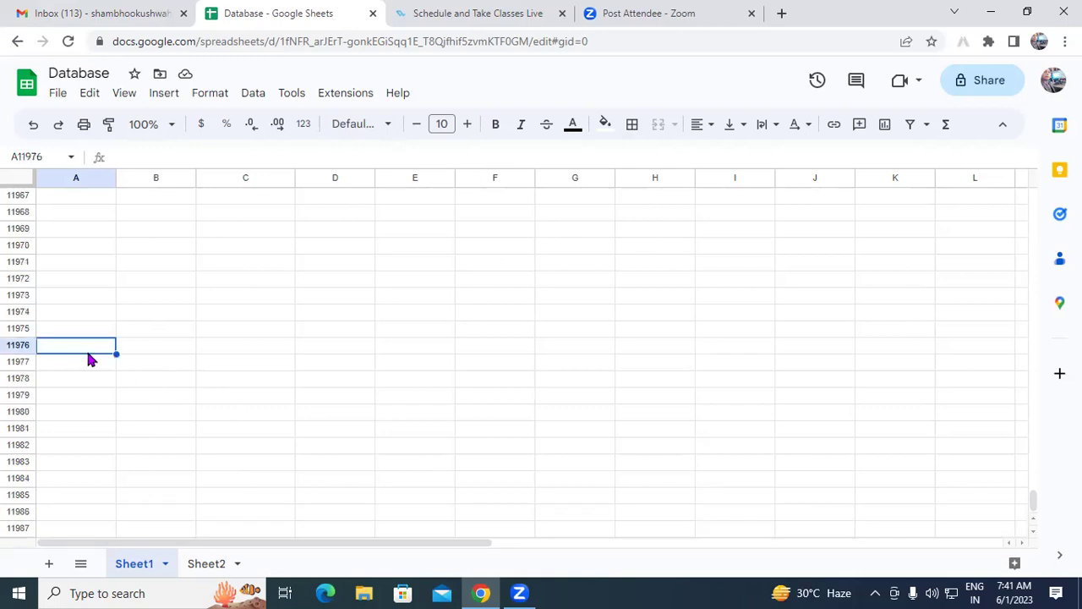
key("ctrl+Home")
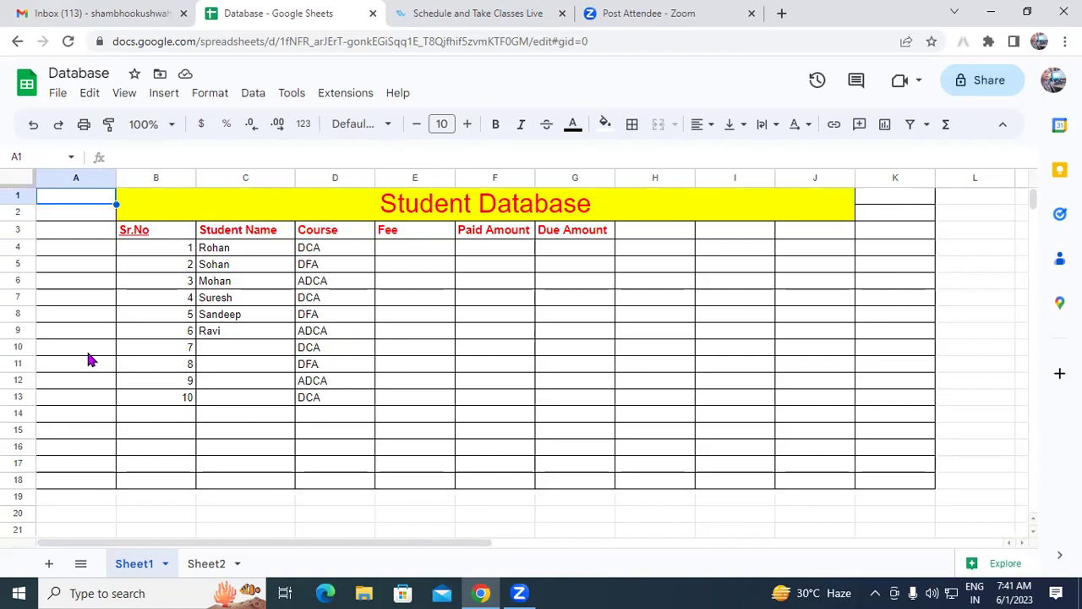
left_click(84, 236)
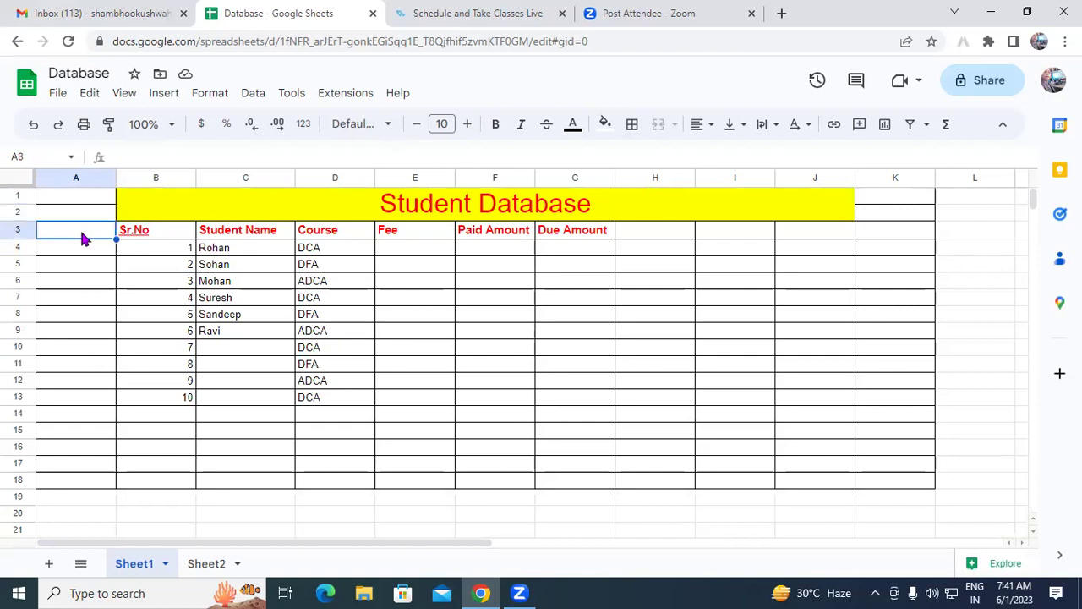
left_click(399, 264)
left_click(372, 250)
Enter the fees 13500, 9000 and 15000 in E4:E6
left_click(400, 247)
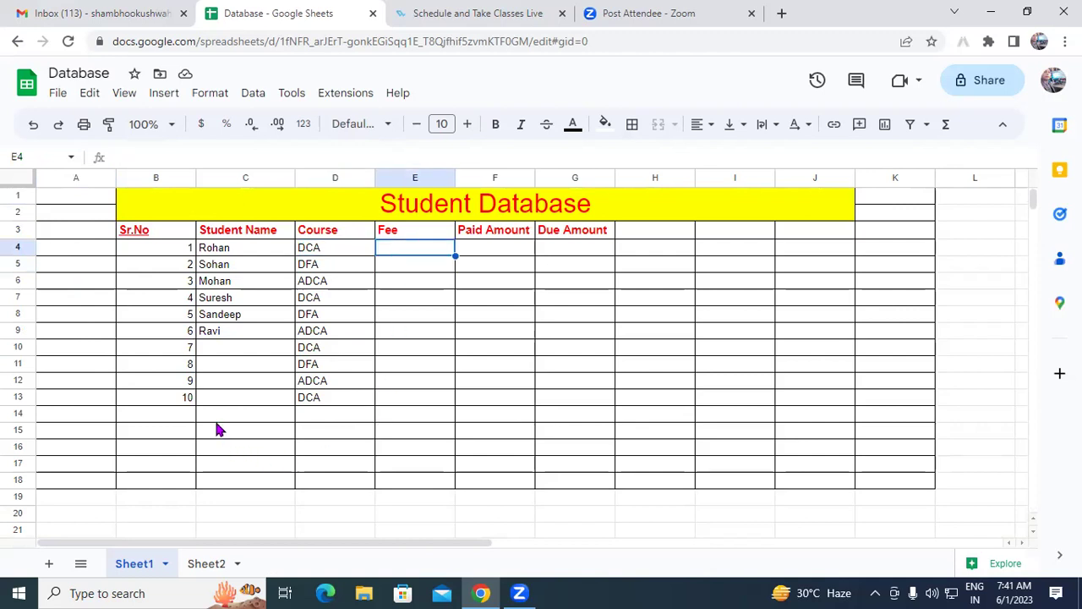
left_click(229, 249)
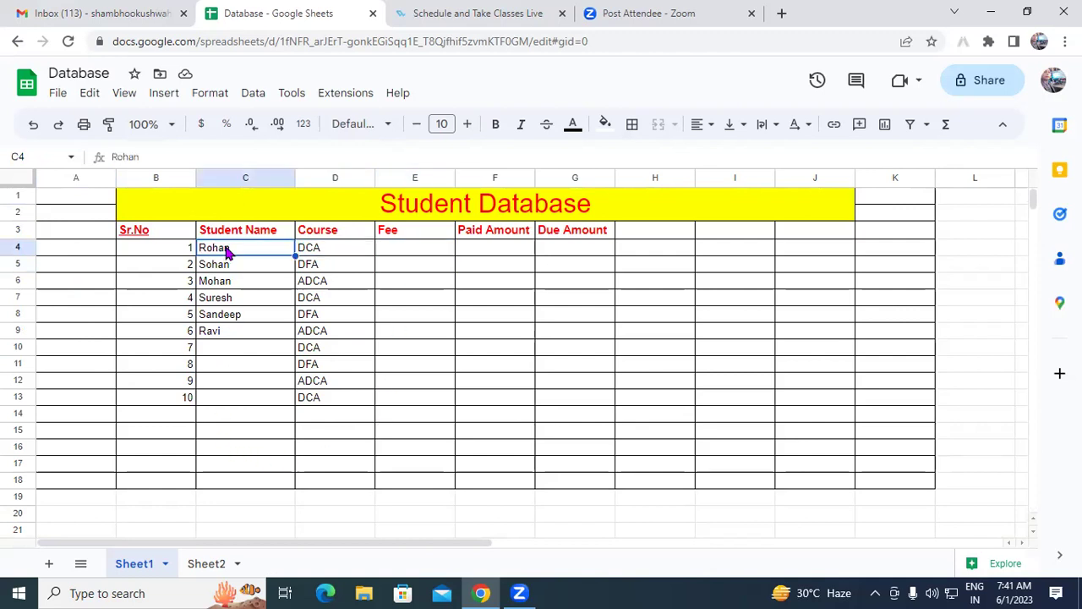
left_click(403, 246)
left_click(327, 247)
left_click(422, 249)
left_click(485, 250)
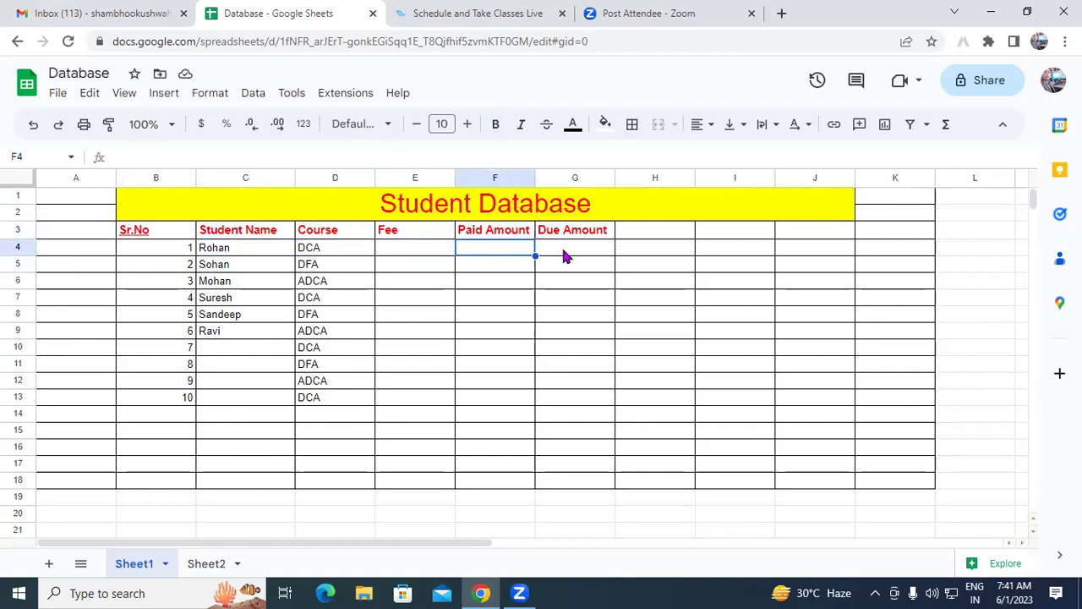
left_click(564, 251)
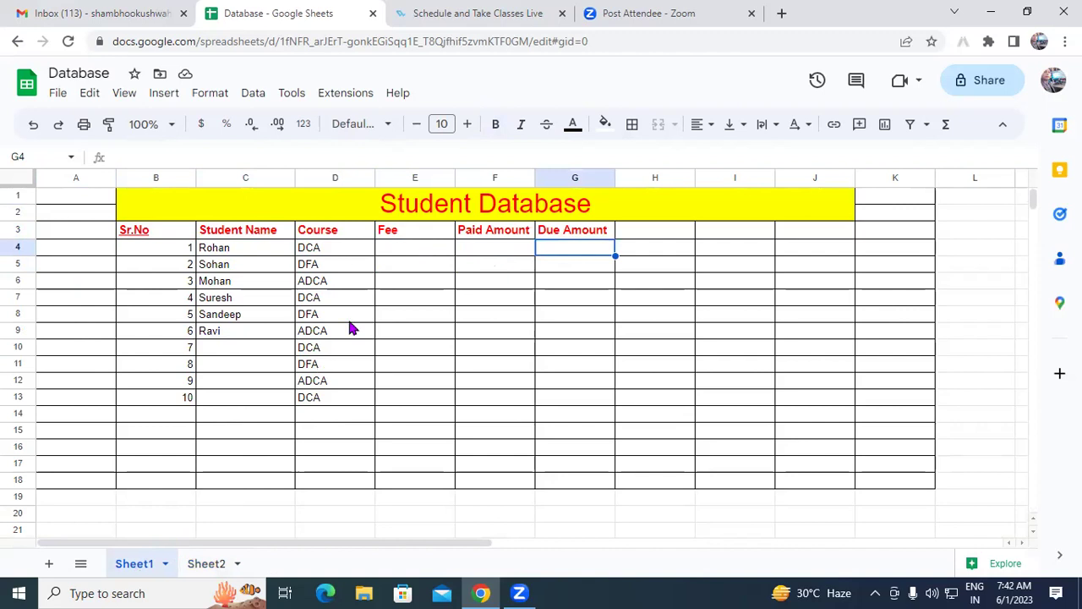
left_click(384, 245)
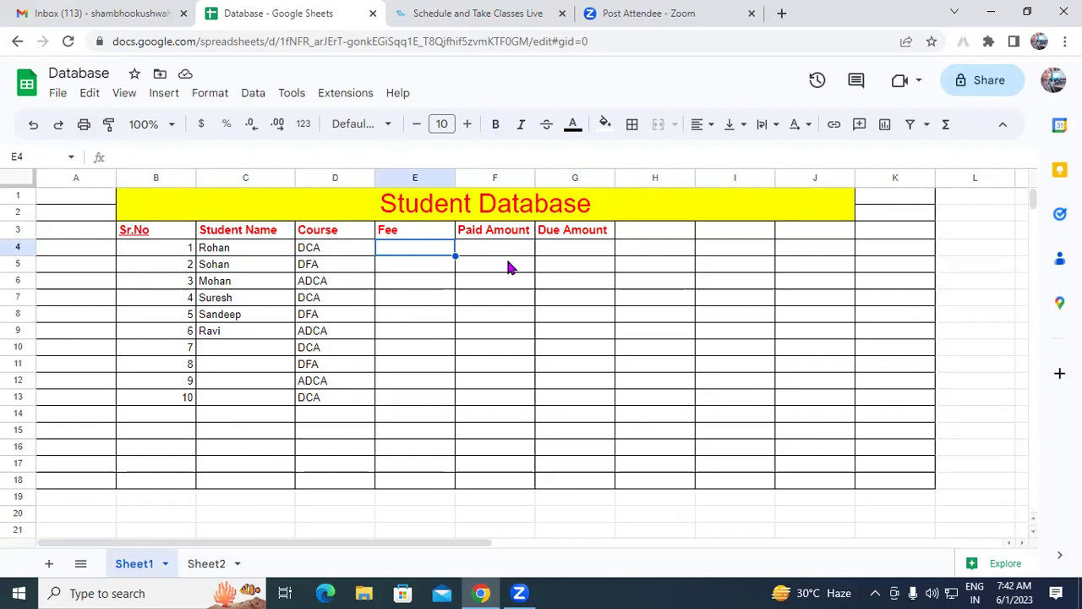
type("13500")
key("Return")
type("9000")
key("Return")
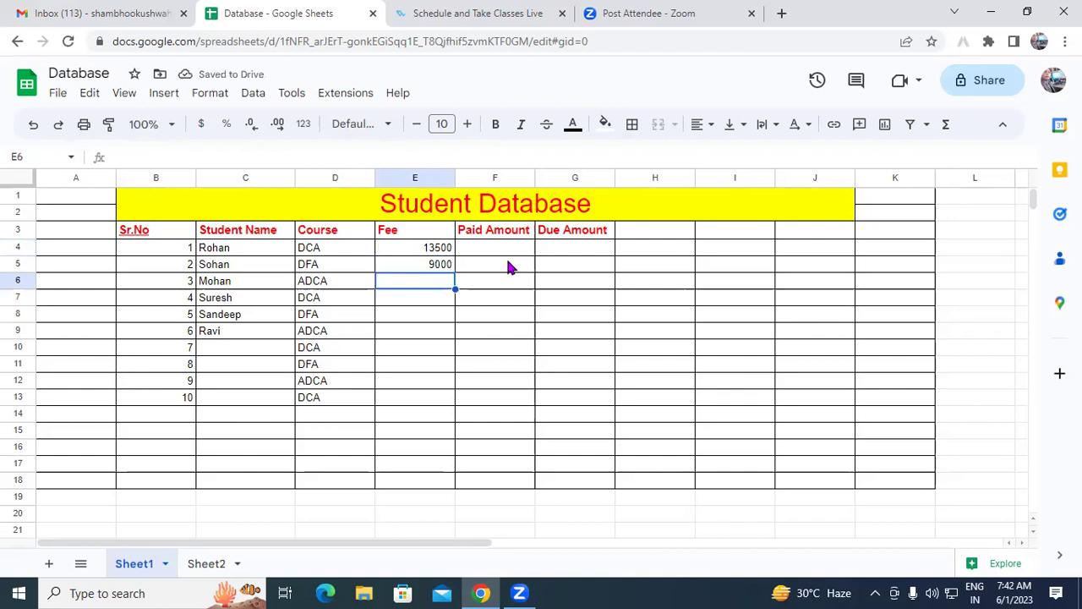
type("15000")
key("Return")
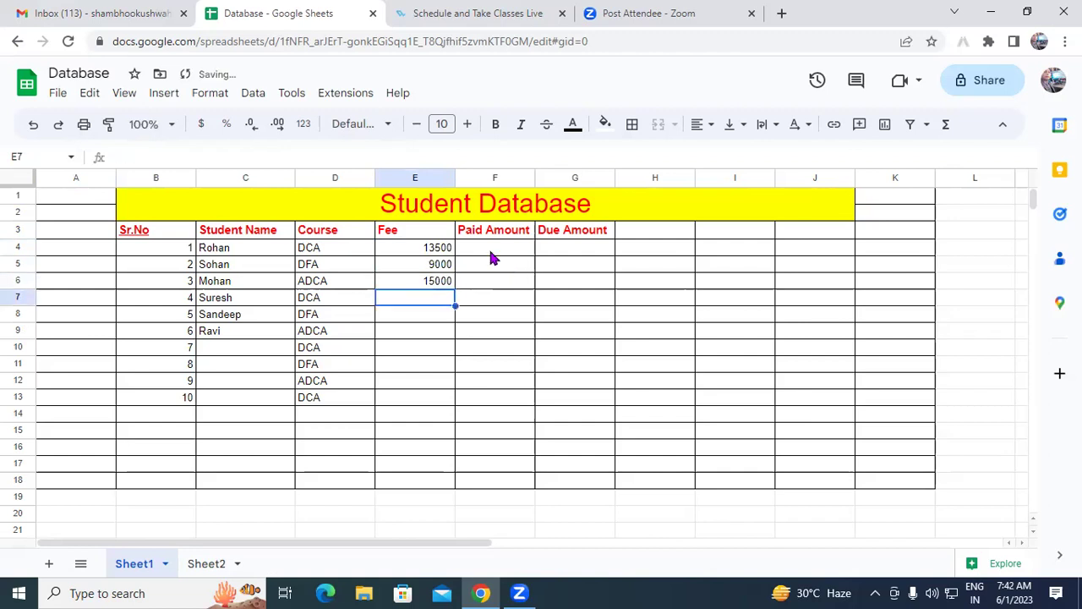
Copy E4:E6 into E7 and E10, then enter 13500 in E13
left_click_drag(439, 254, 433, 287)
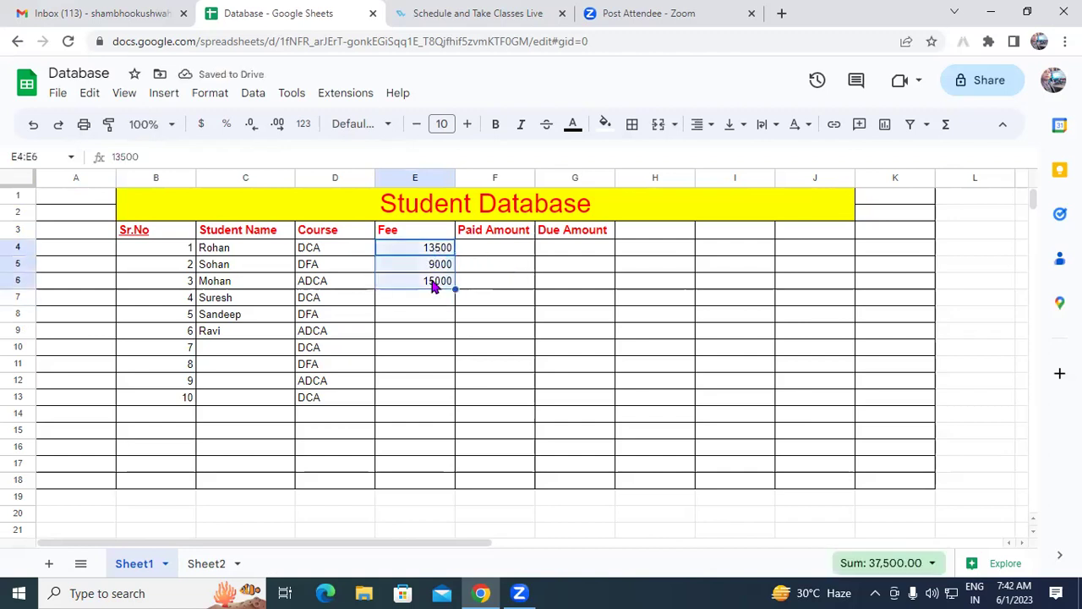
key("ctrl+c")
left_click(429, 295)
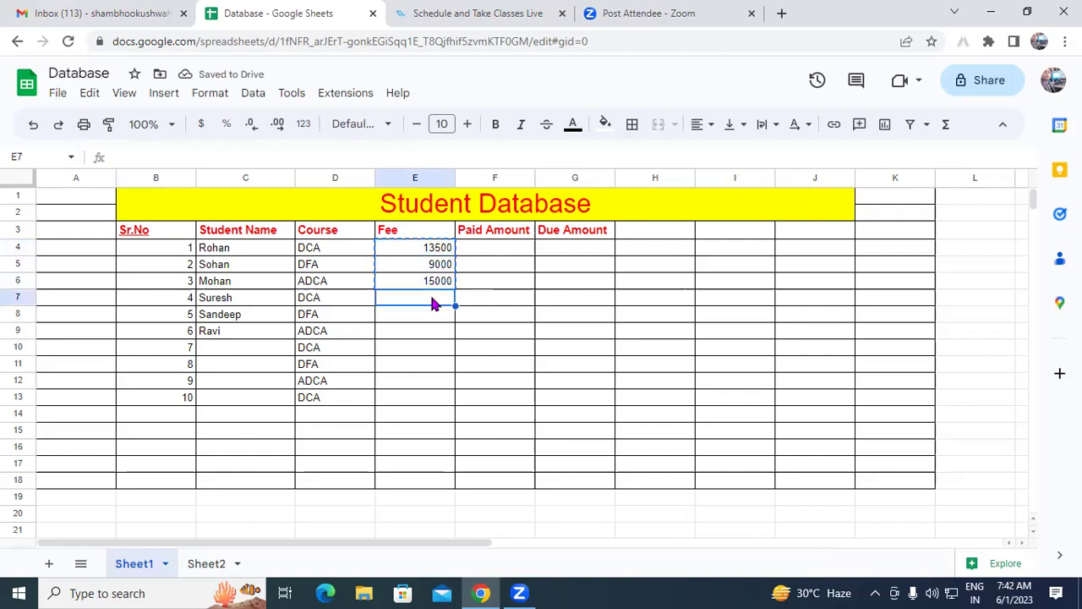
key("ctrl+v")
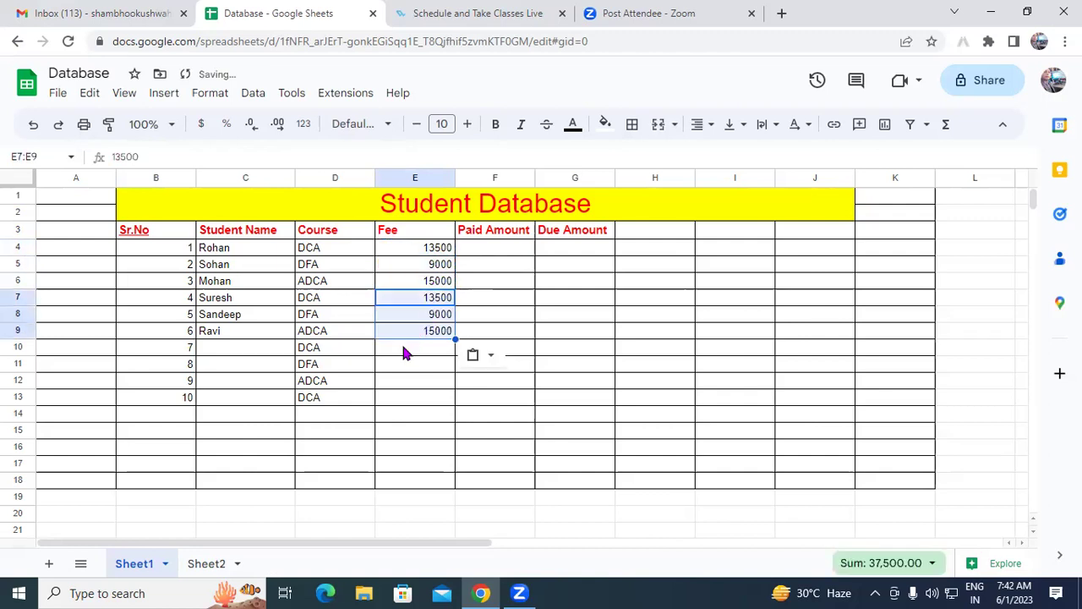
left_click(404, 354)
key("ctrl+v")
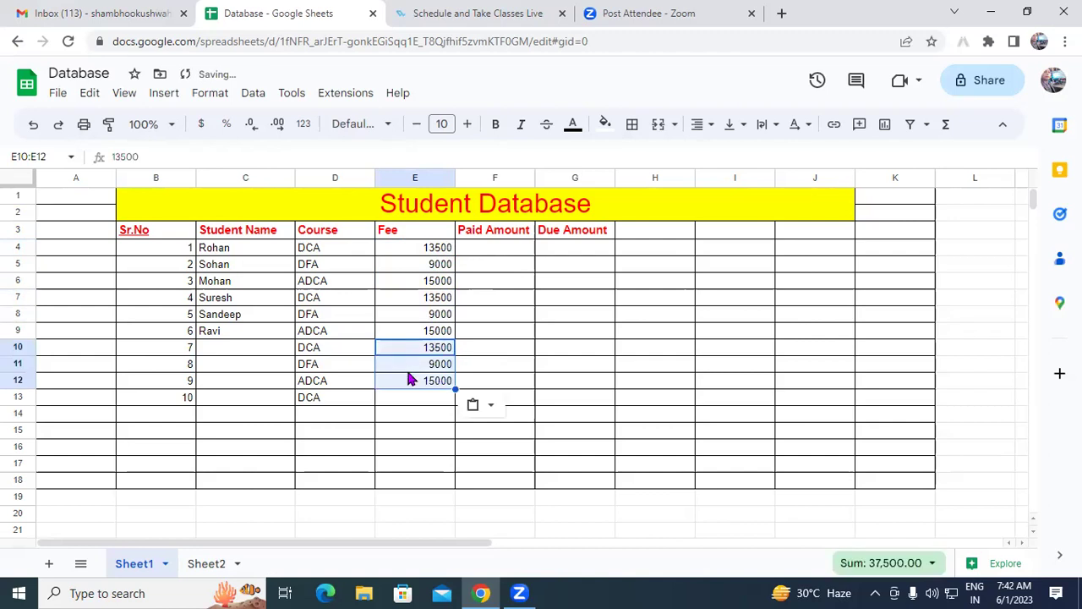
left_click(409, 398)
left_click(427, 352)
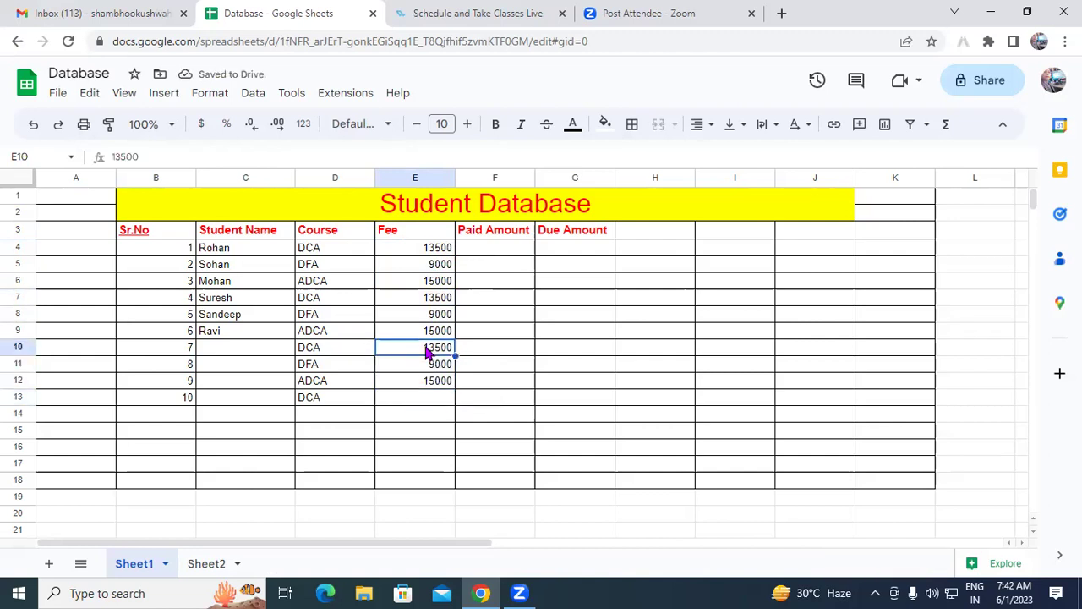
left_click(427, 397)
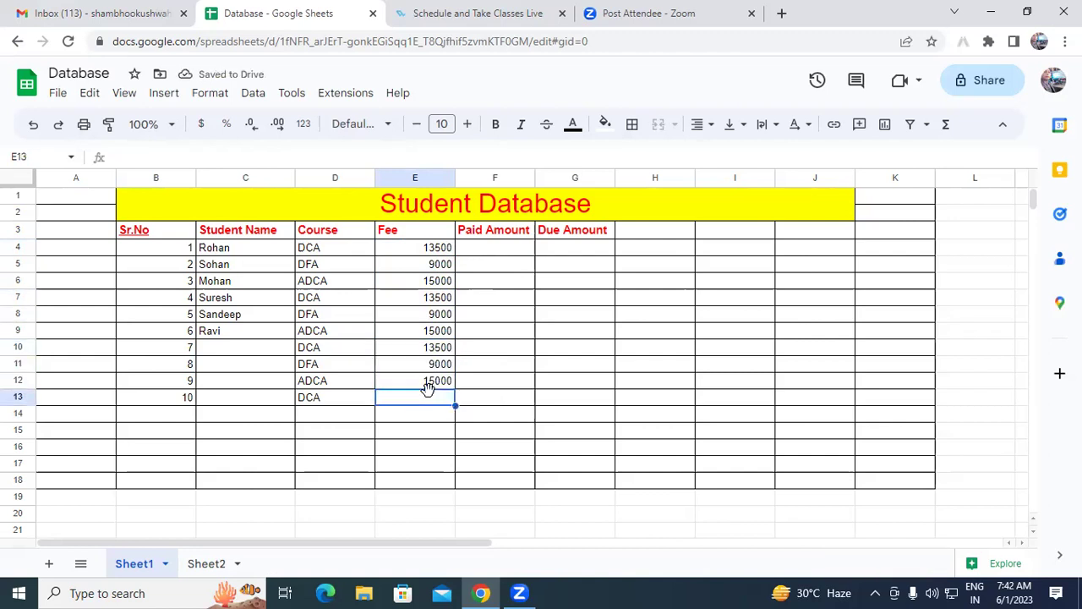
type("13500")
key("Return")
Enter paid amounts 2500, 4000, 12000, 10000 and 1500 in F4:F8
left_click(476, 313)
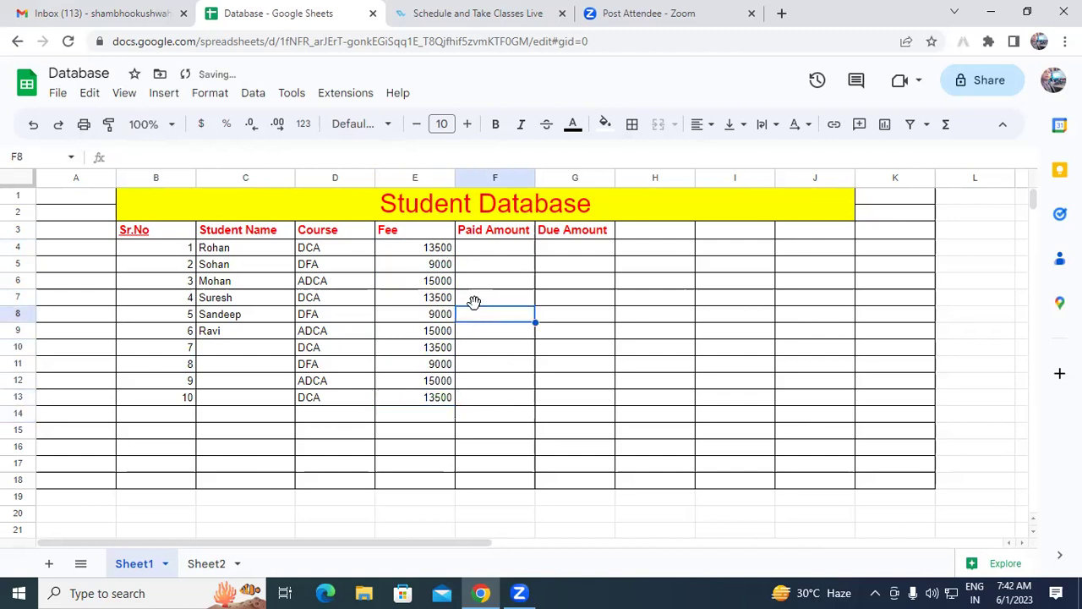
left_click(471, 252)
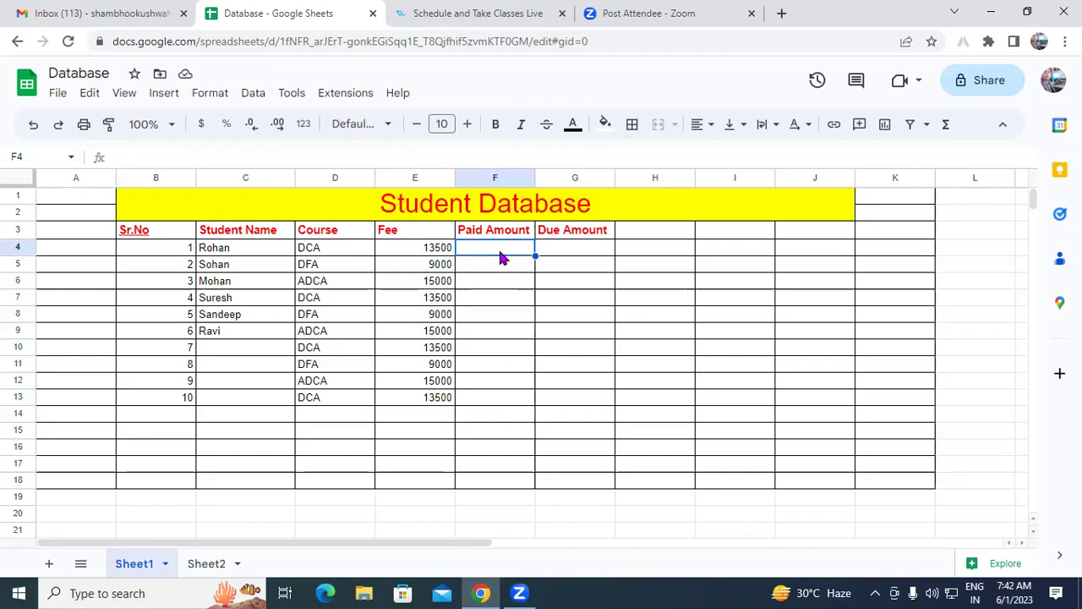
type("2500")
key("Return")
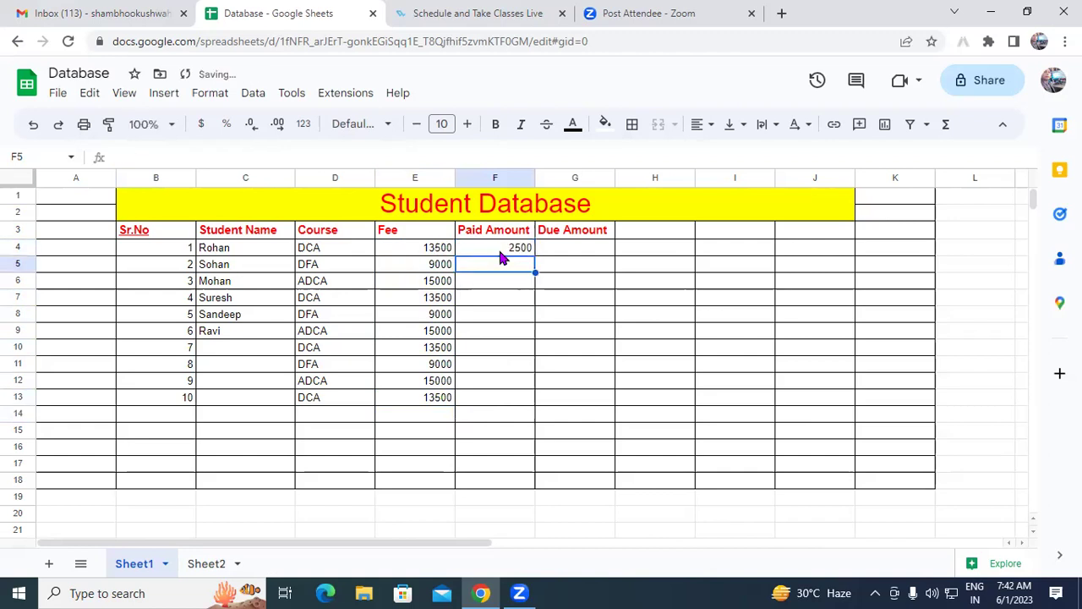
type("4000")
key("Return")
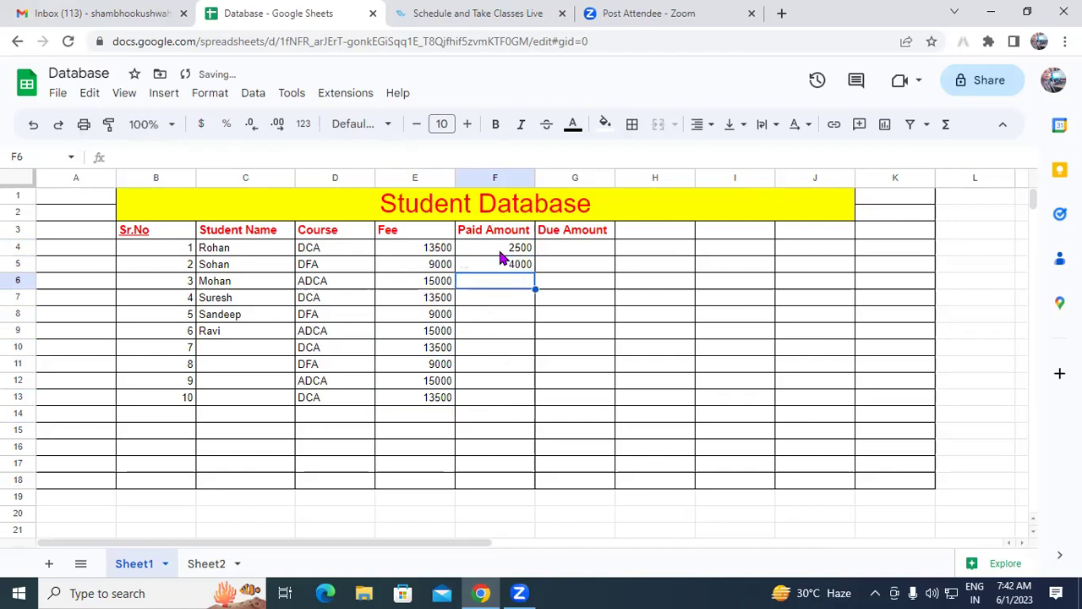
type("12000")
key("Return")
type("10000")
key("Return")
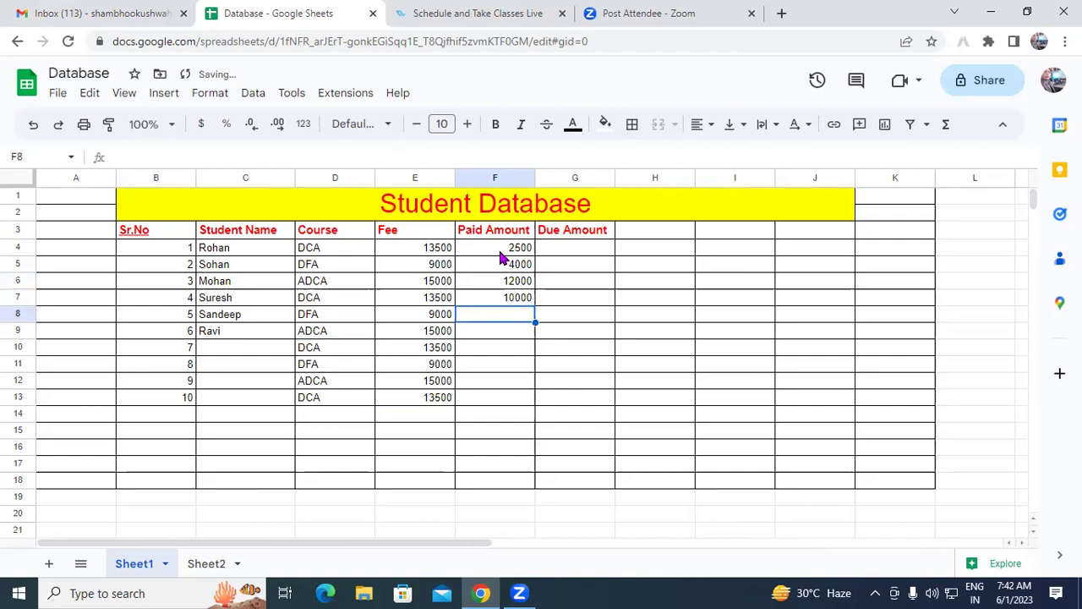
type("1")
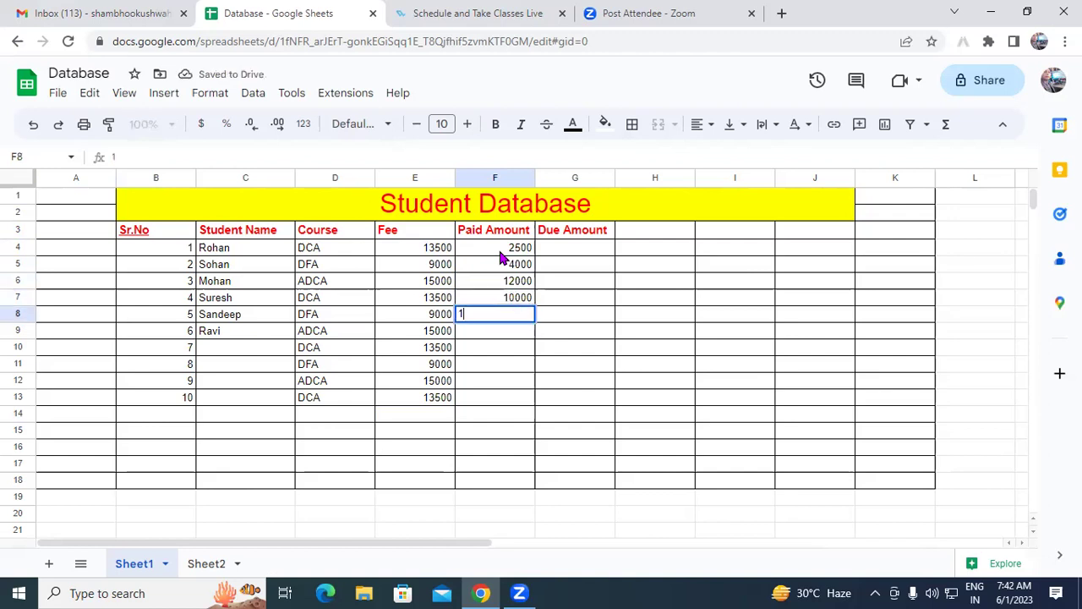
type("500")
key("Return")
Enter paid amounts 14000, 13000, 8000, 15000 and 13500 in F9:F13
type("14000")
key("Return")
type("13000")
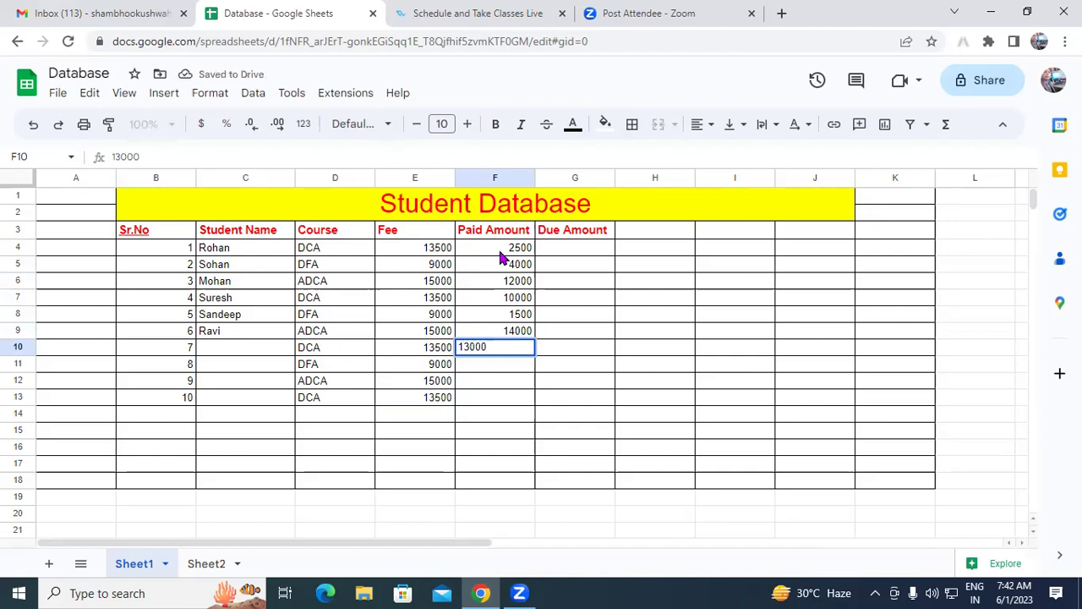
key("Return")
type("8000")
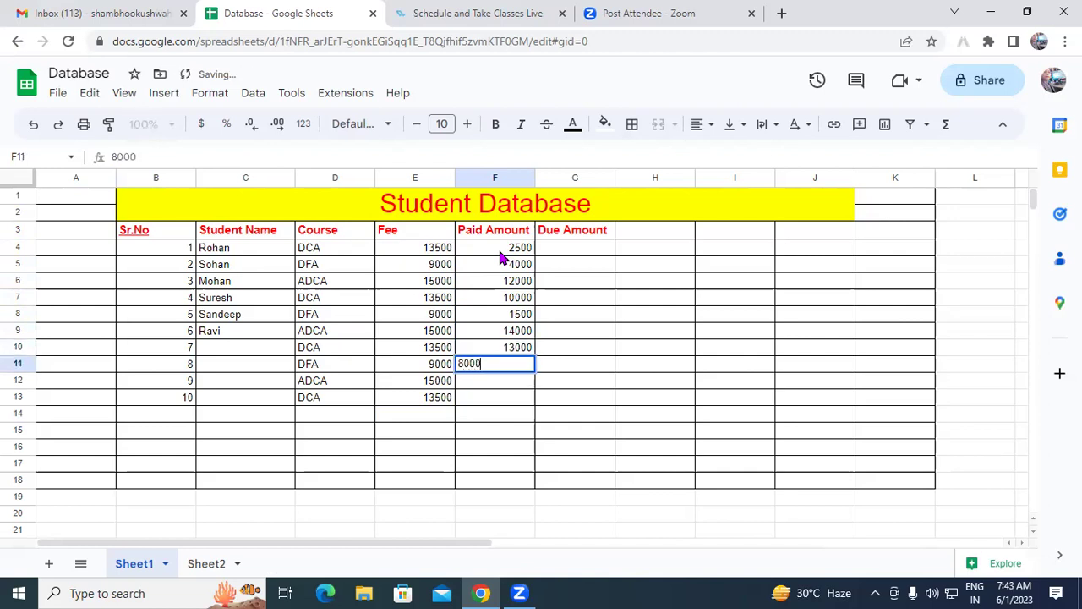
key("Return")
type("15000")
key("Return")
type("13")
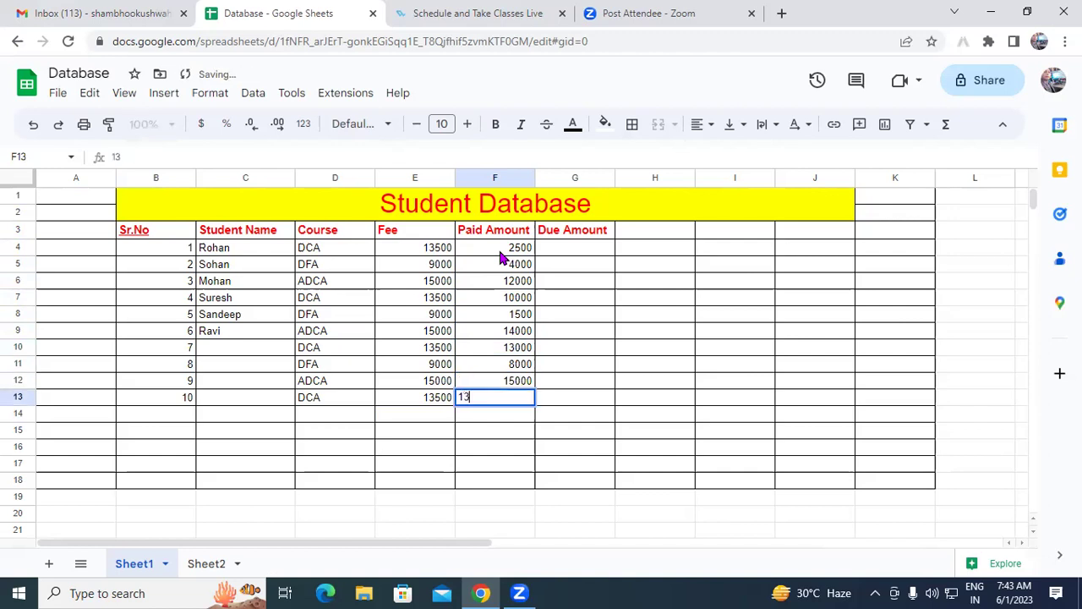
type("500")
key("Return")
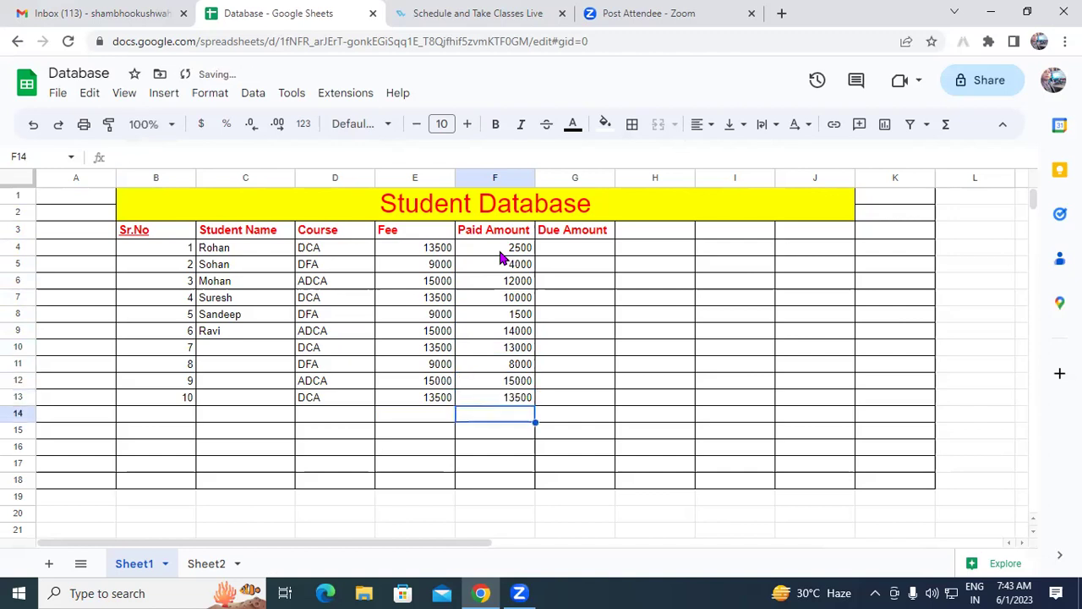
left_click(330, 362)
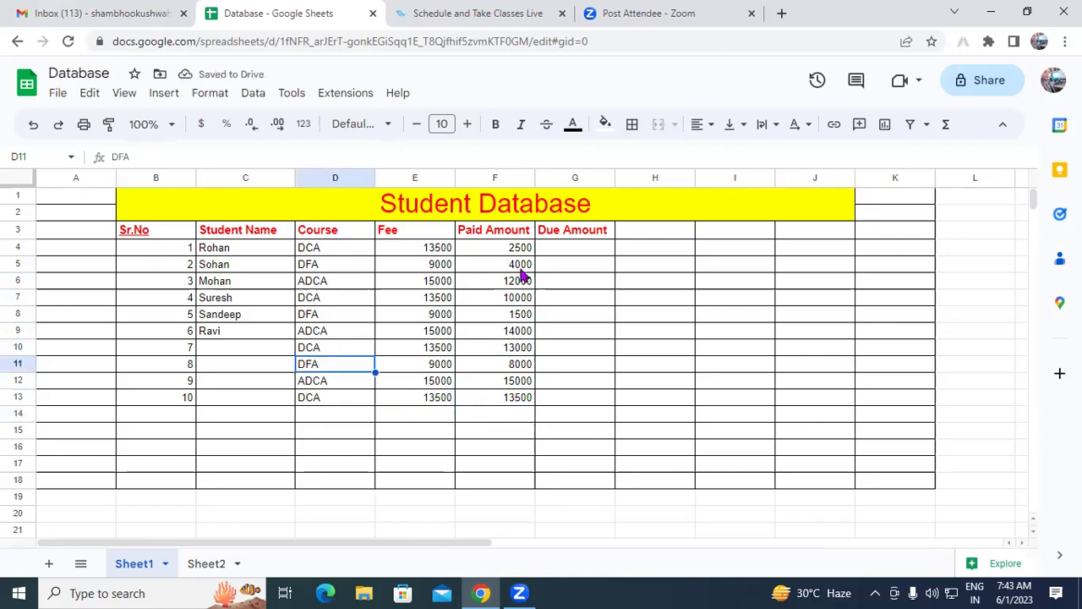
left_click(551, 253)
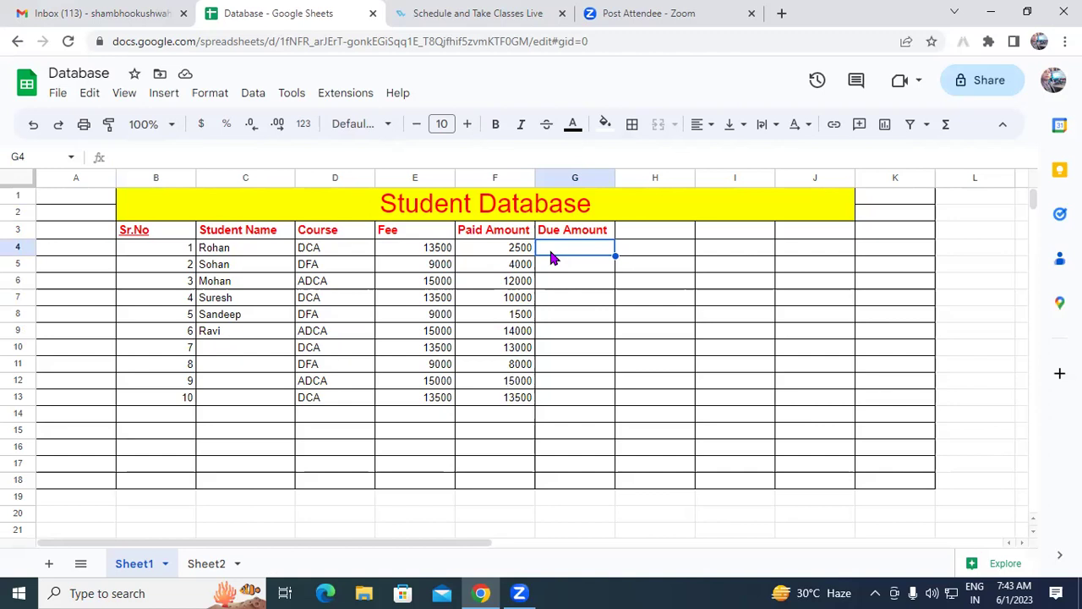
type("=")
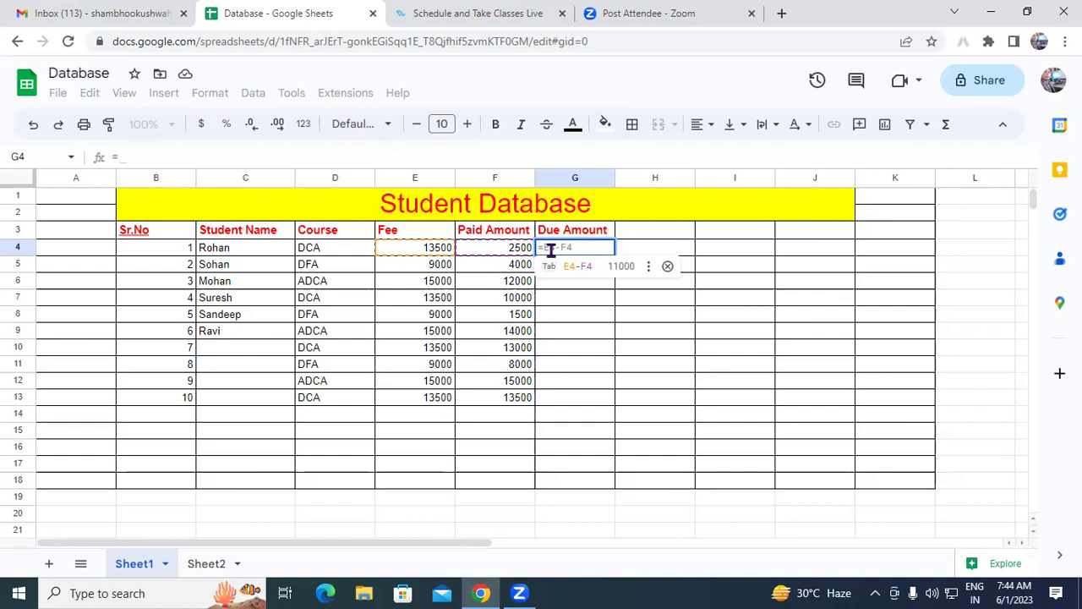
left_click(554, 264)
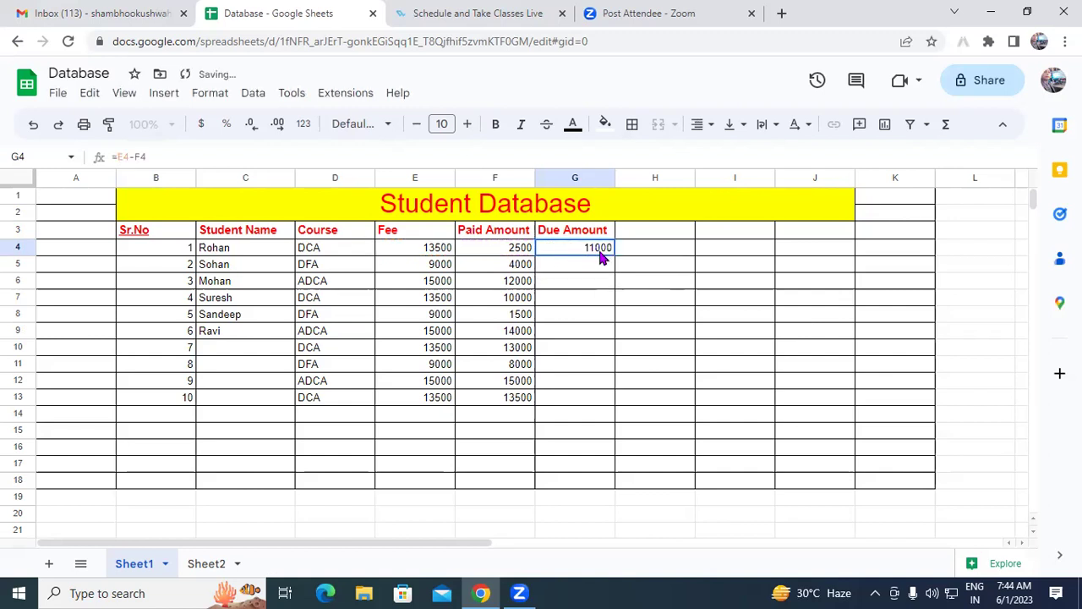
left_click_drag(615, 256, 623, 401)
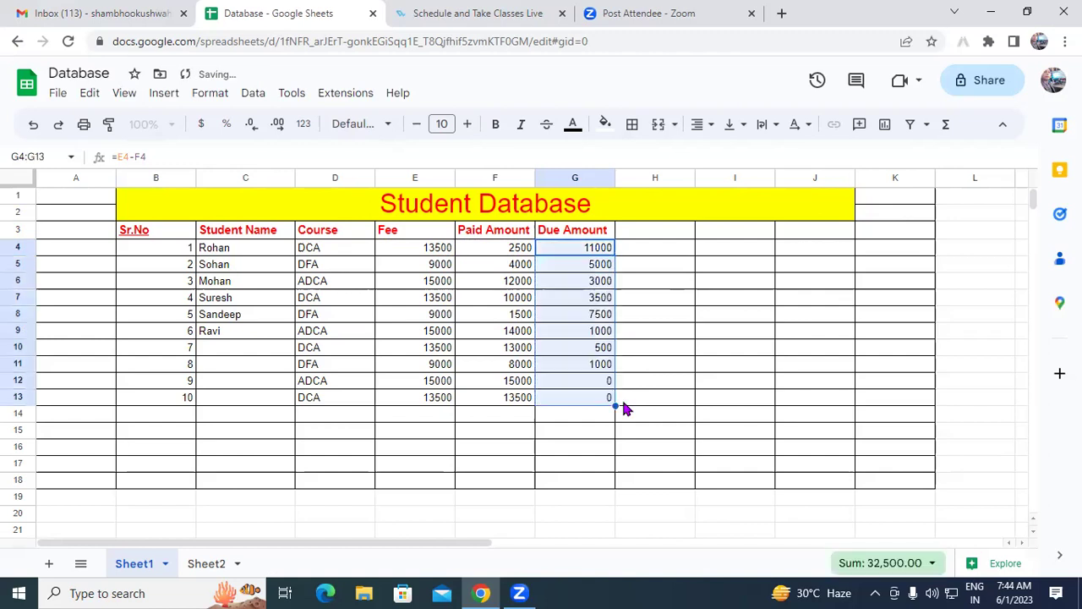
left_click(634, 270)
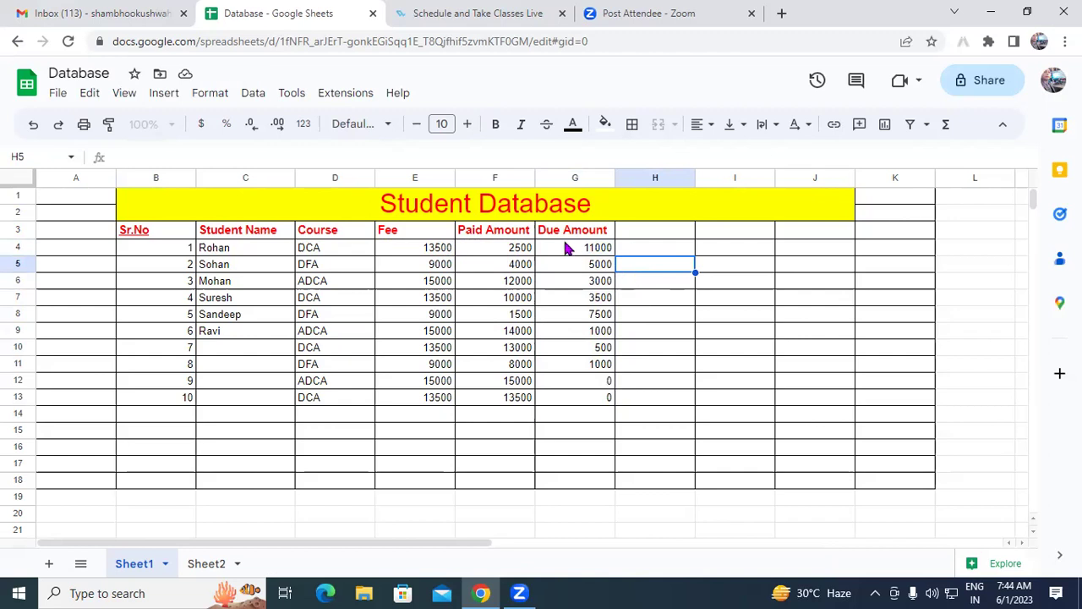
left_click_drag(575, 247, 575, 395)
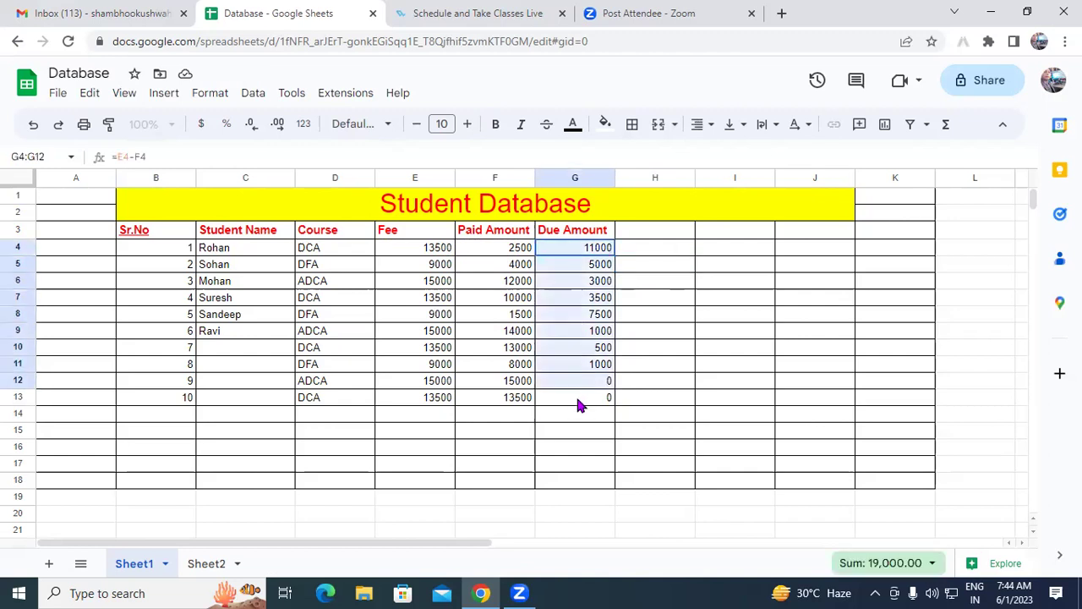
left_click(595, 420)
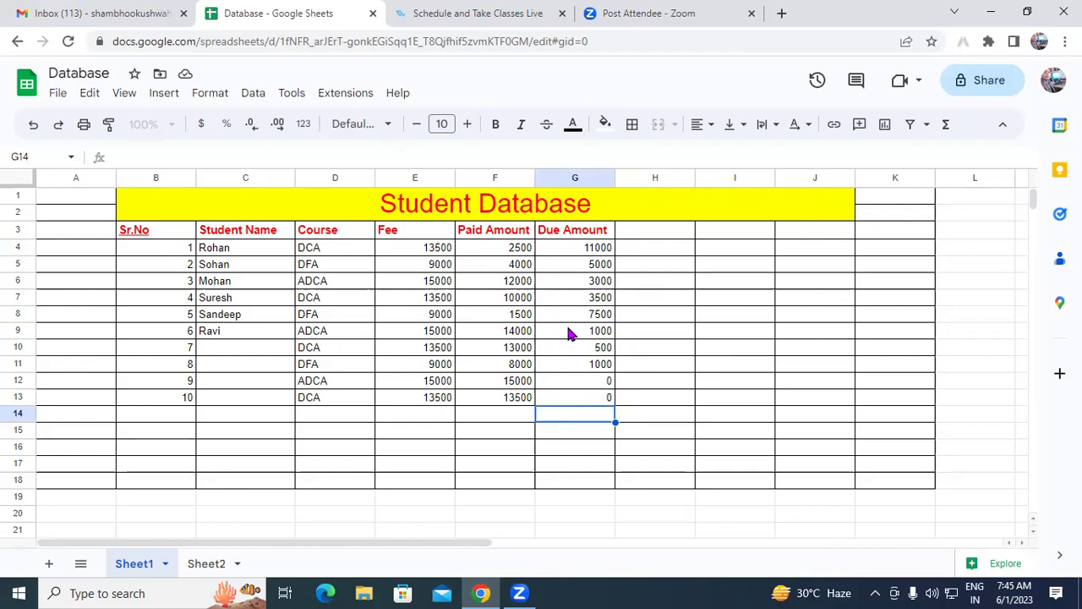
Total the Due Amount column in G14 with =SUM(G2:G13), giving 32500
type("=")
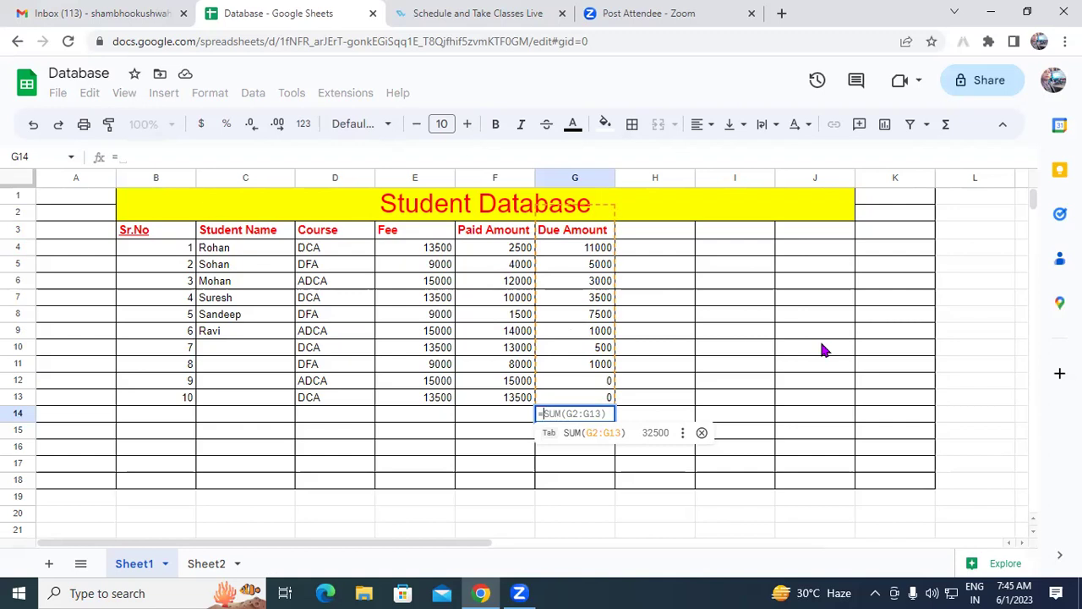
key("Tab")
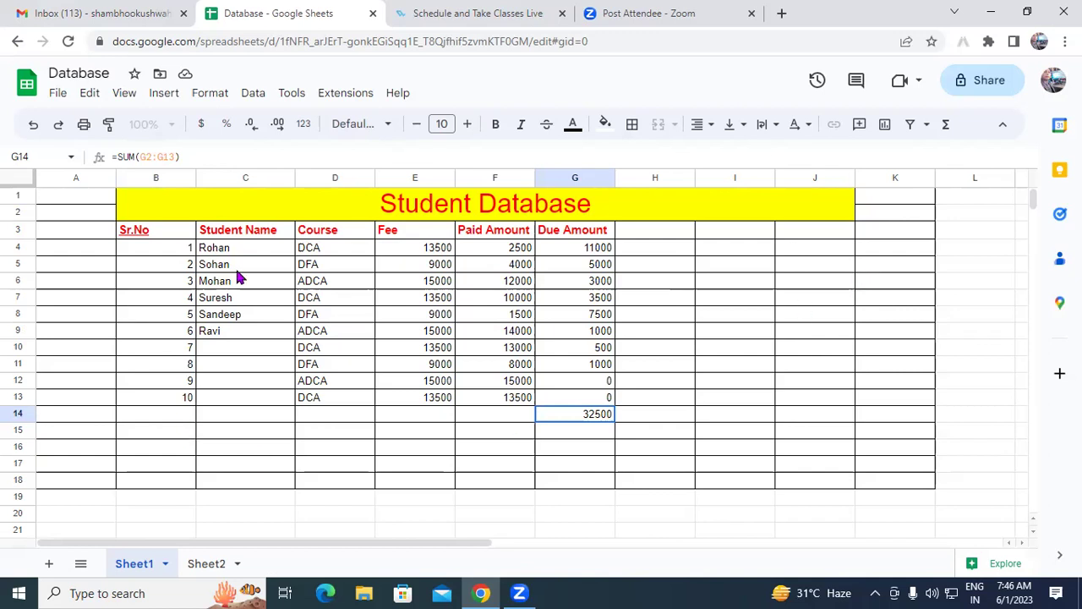
Start deleting Sheet1 from its tab menu, then cancel to keep it
right_click(131, 564)
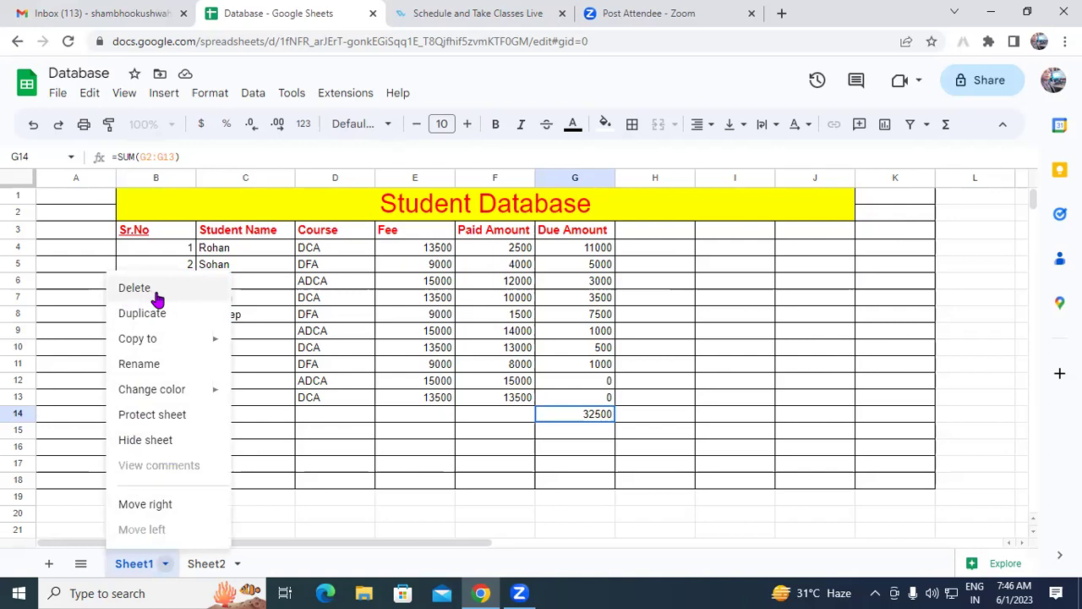
left_click(157, 296)
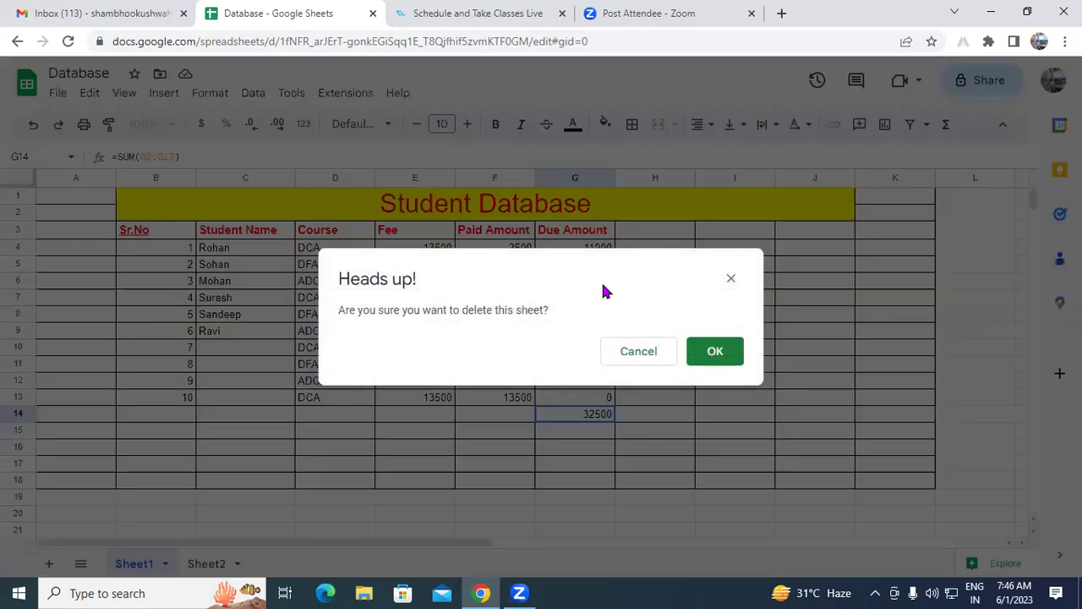
left_click(732, 279)
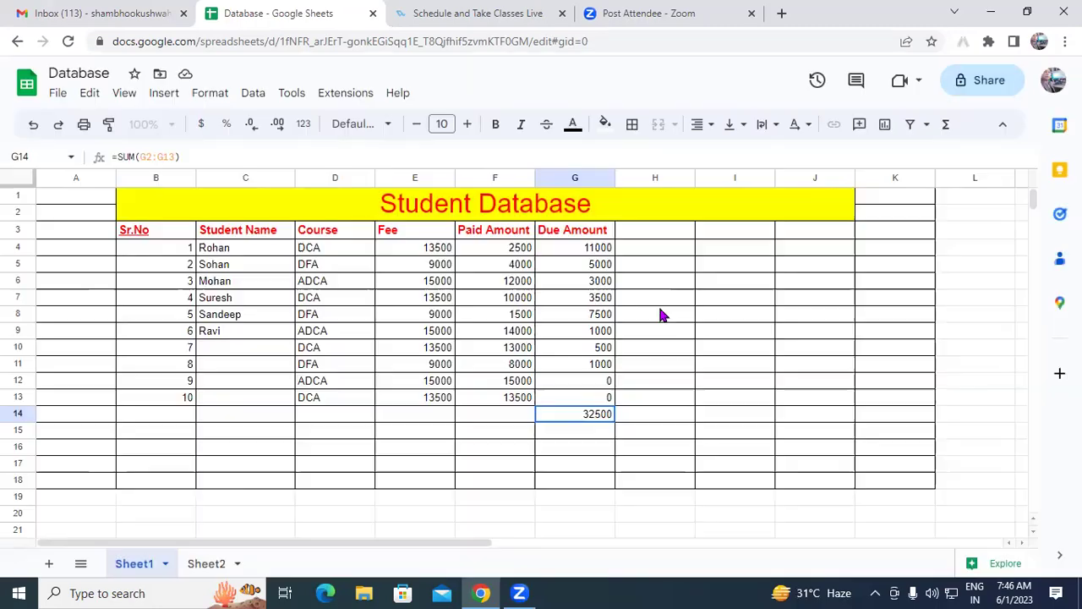
Delete the empty Sheet2 and confirm its removal
left_click(198, 563)
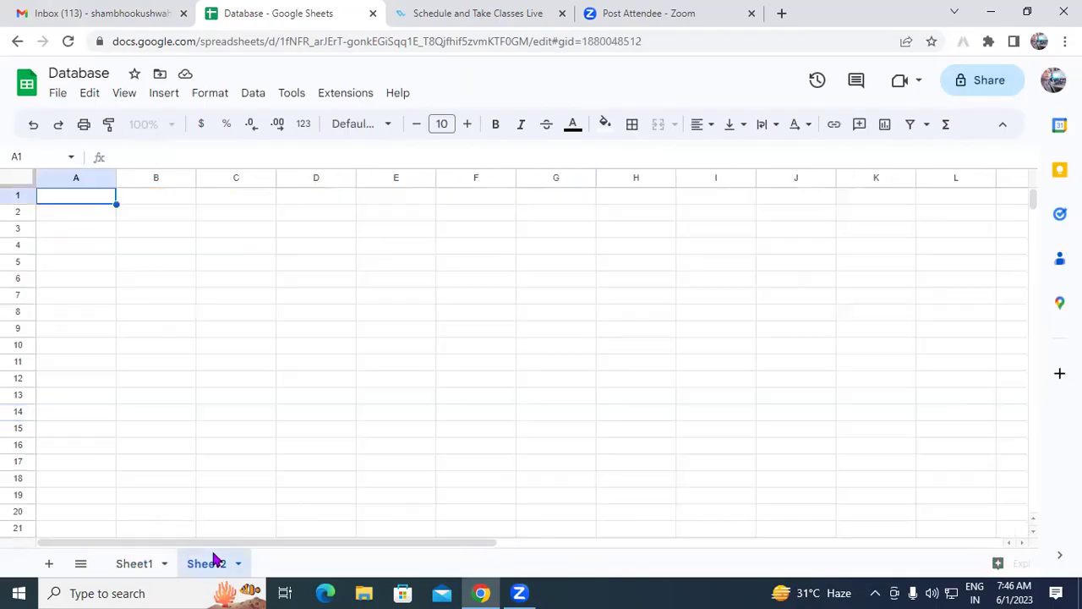
right_click(213, 558)
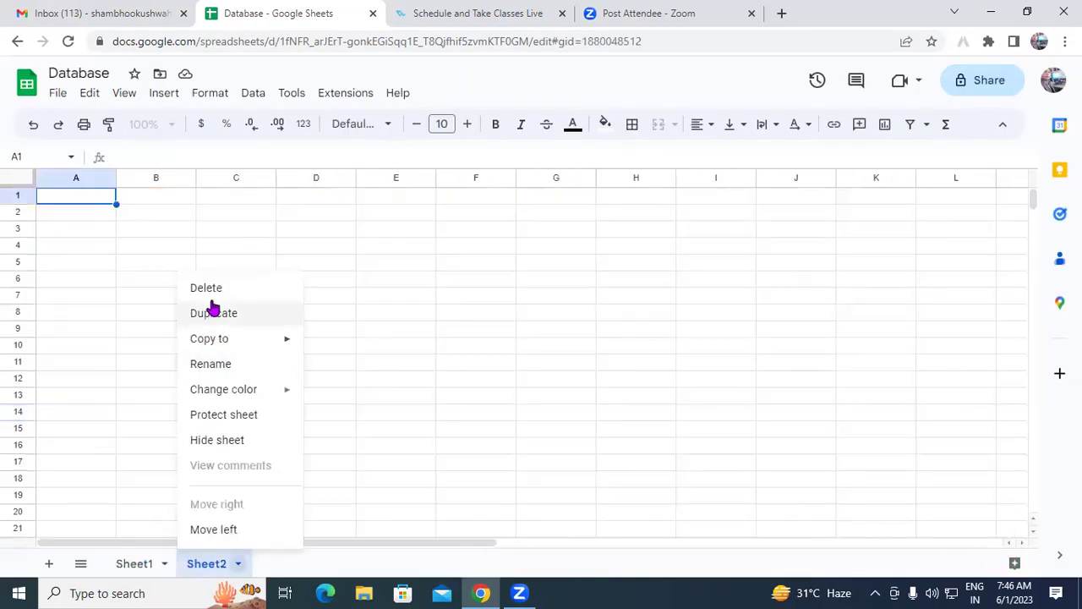
left_click(204, 286)
left_click(707, 353)
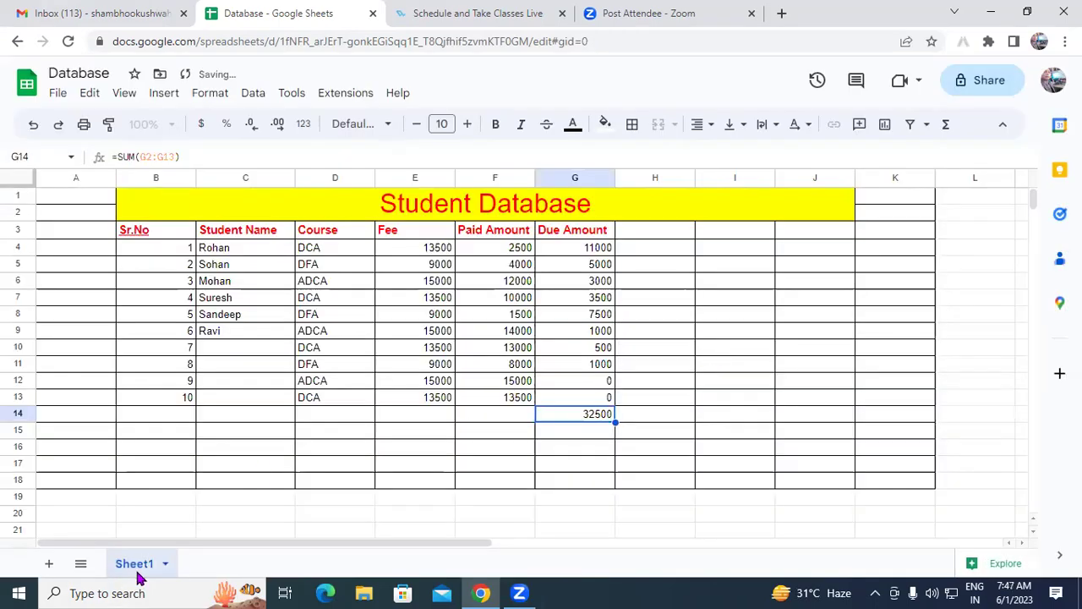
left_click(160, 564)
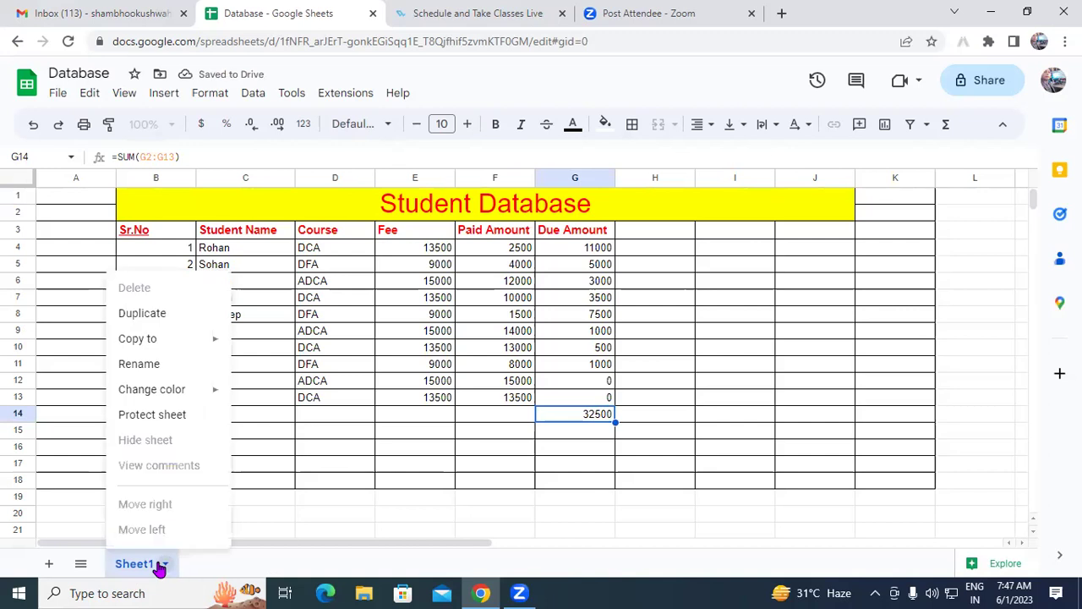
left_click(162, 565)
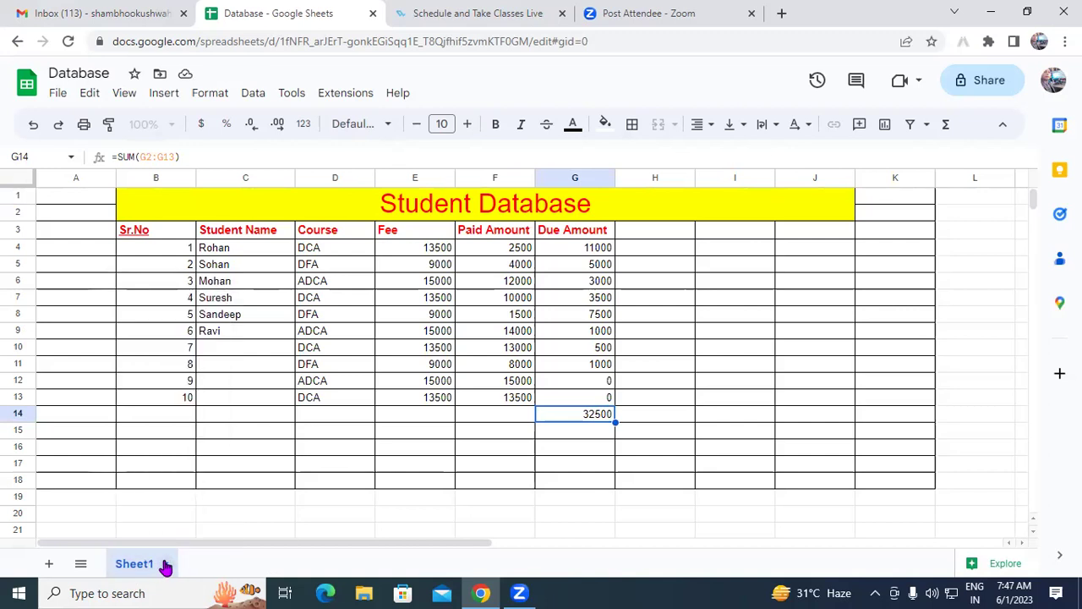
Duplicate Sheet1 as 'Copy of Sheet1' and compare it with the original
left_click(166, 566)
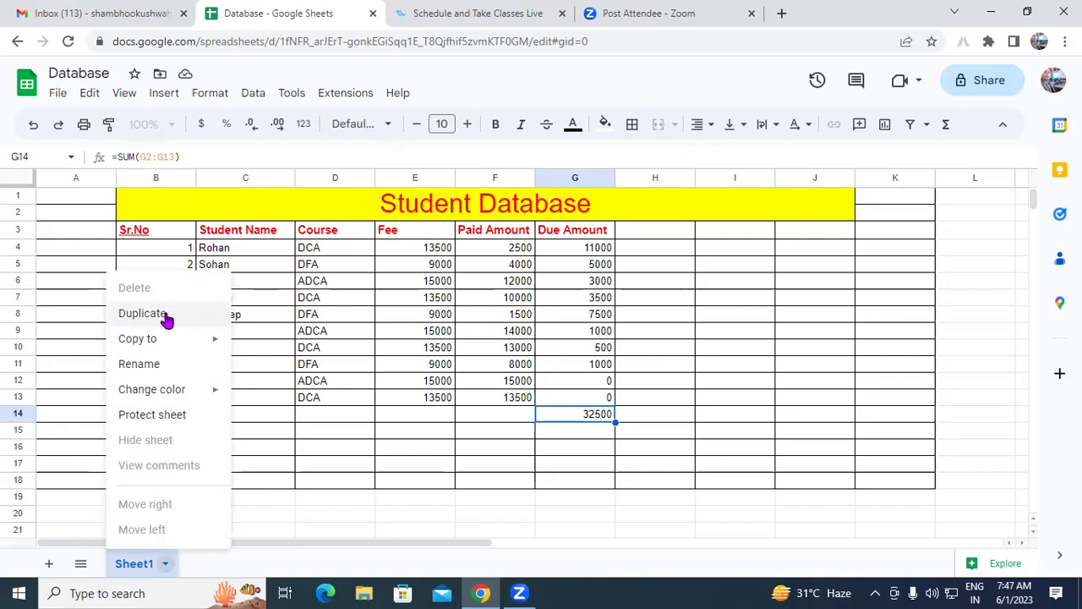
left_click(167, 317)
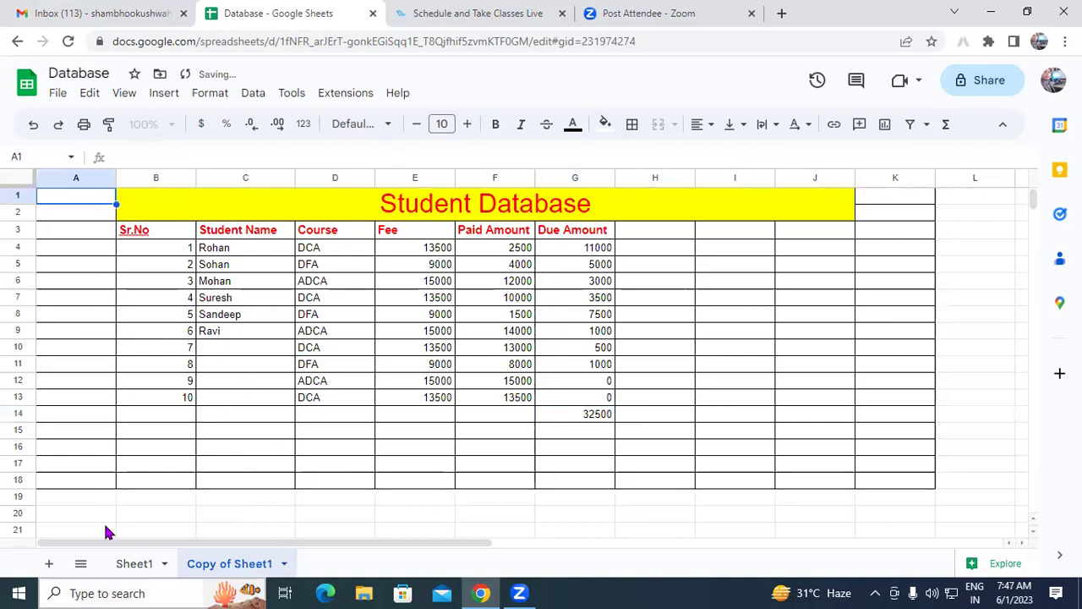
left_click(137, 564)
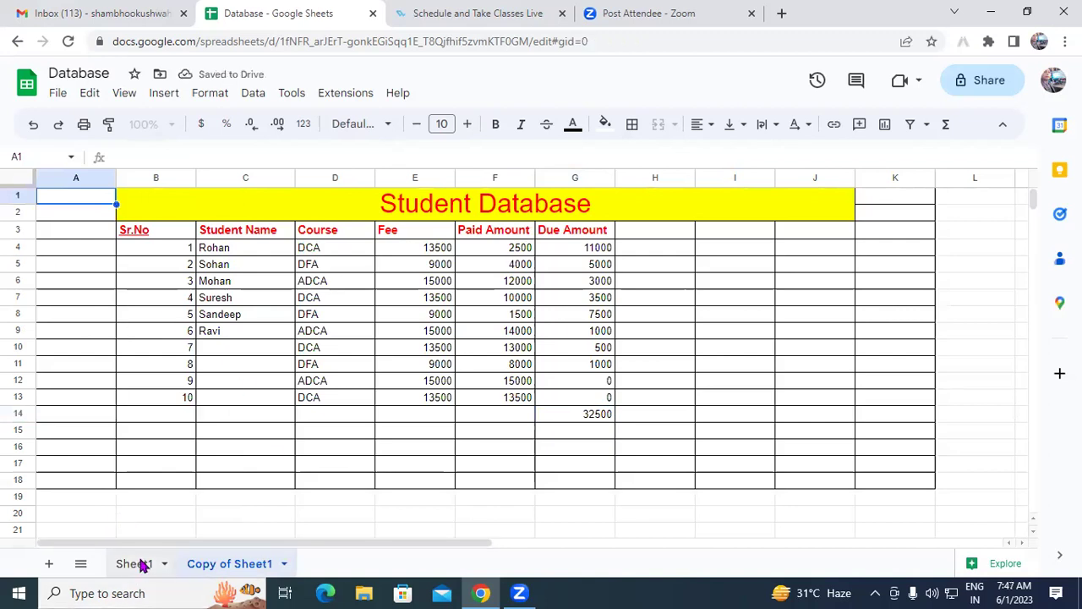
left_click(193, 563)
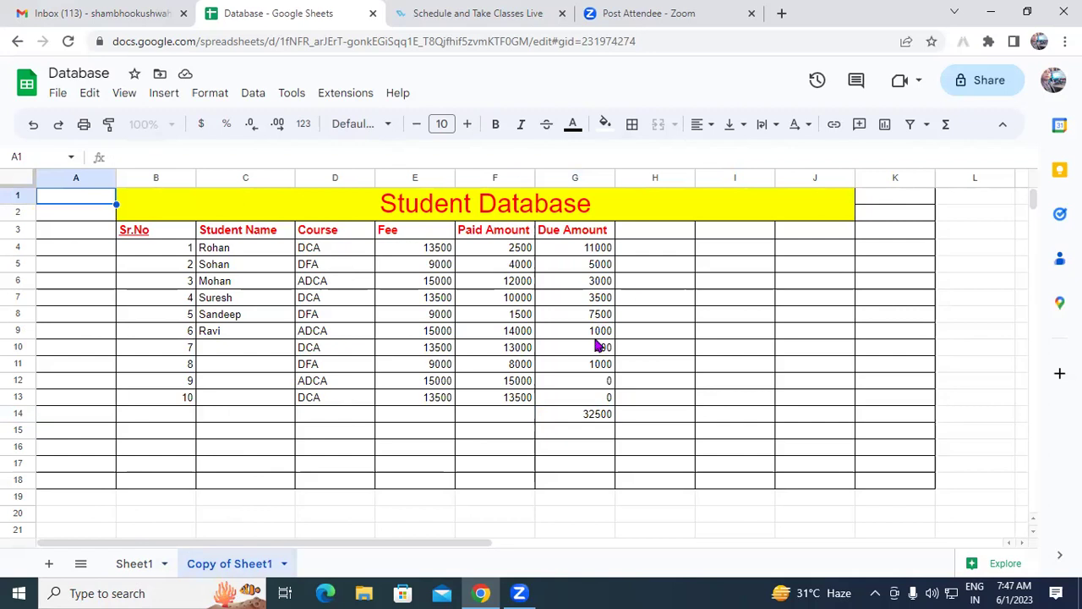
left_click(140, 566)
Copy Sheet1 to a new spreadsheet and acknowledge the confirmation
right_click(145, 571)
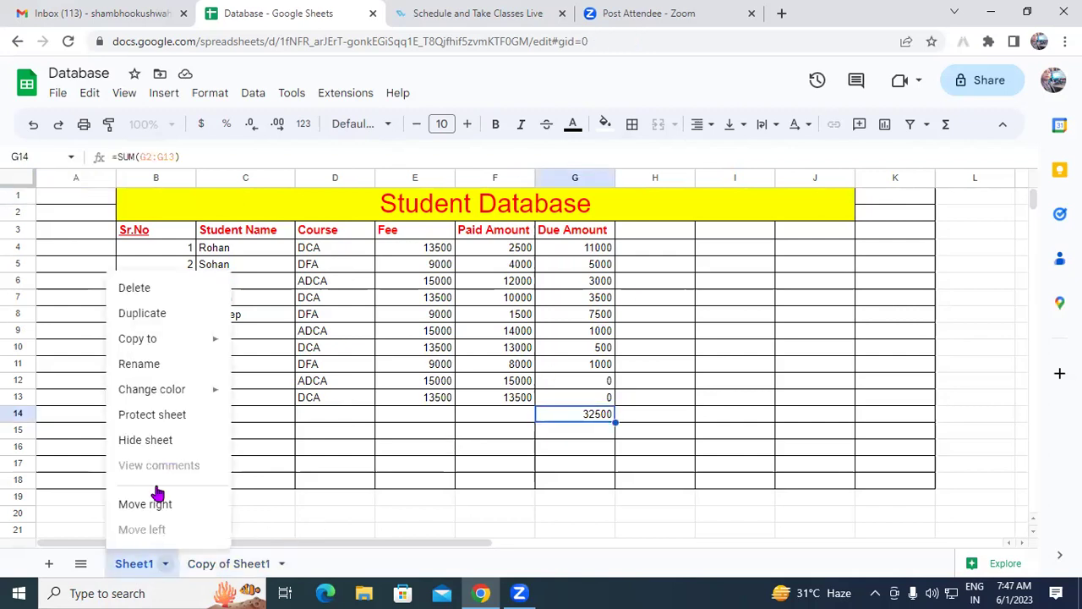
mouse_move(196, 342)
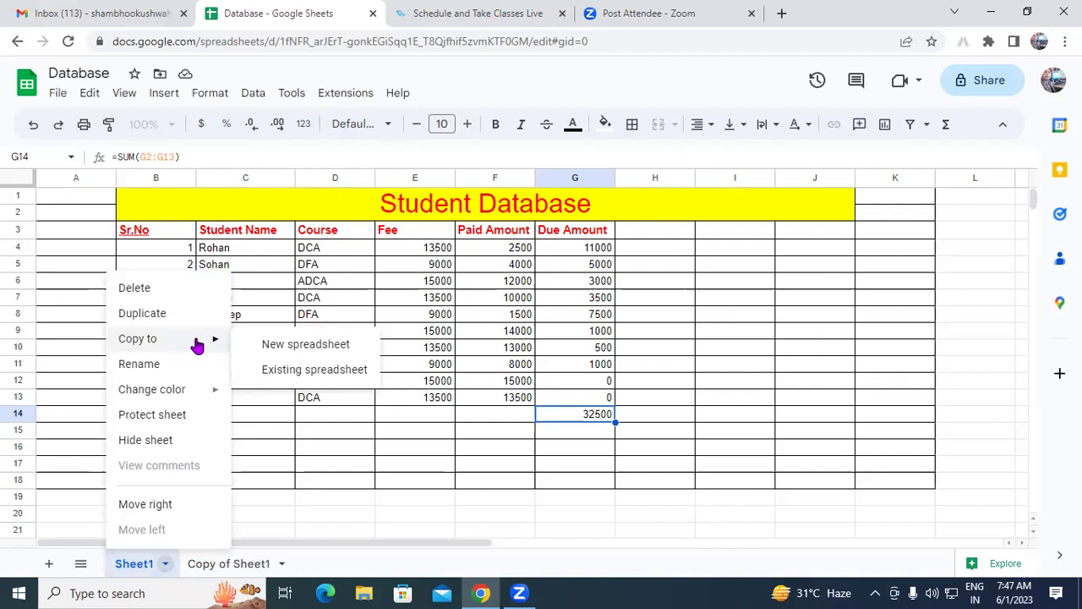
left_click(311, 344)
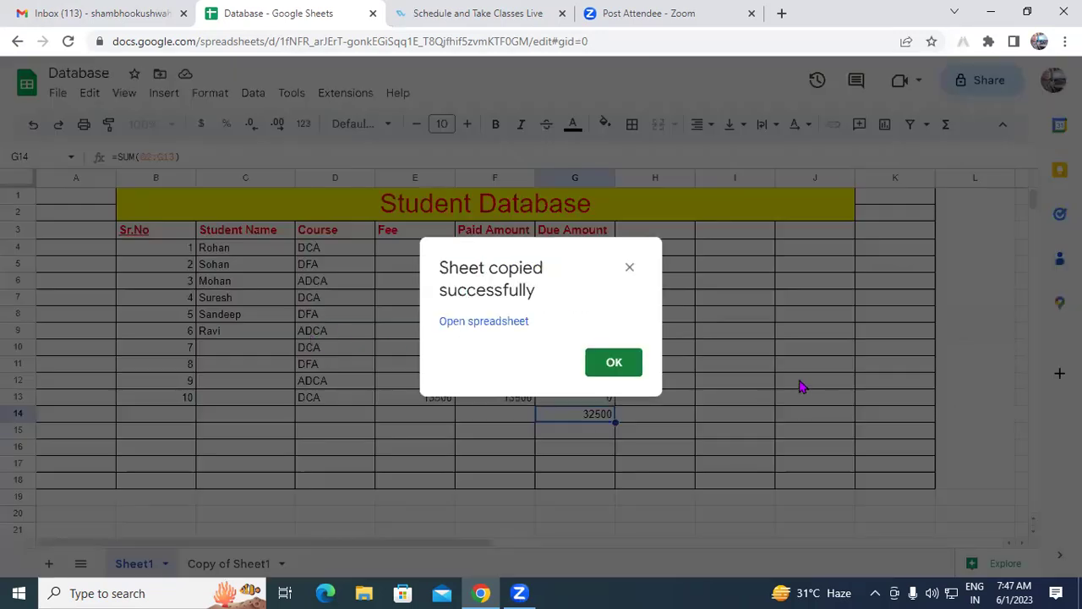
left_click(617, 372)
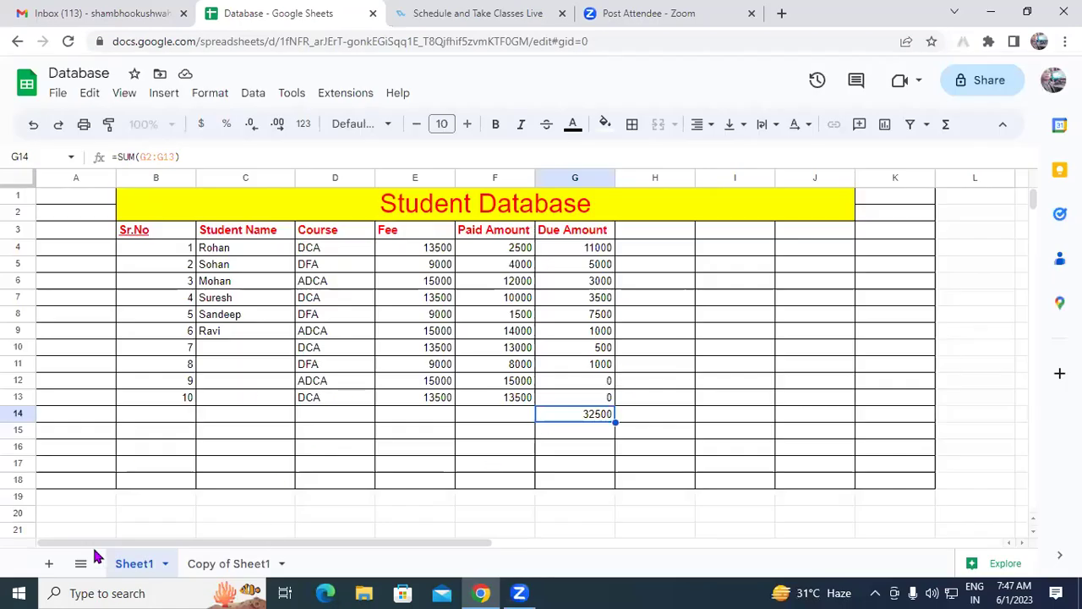
left_click(218, 560)
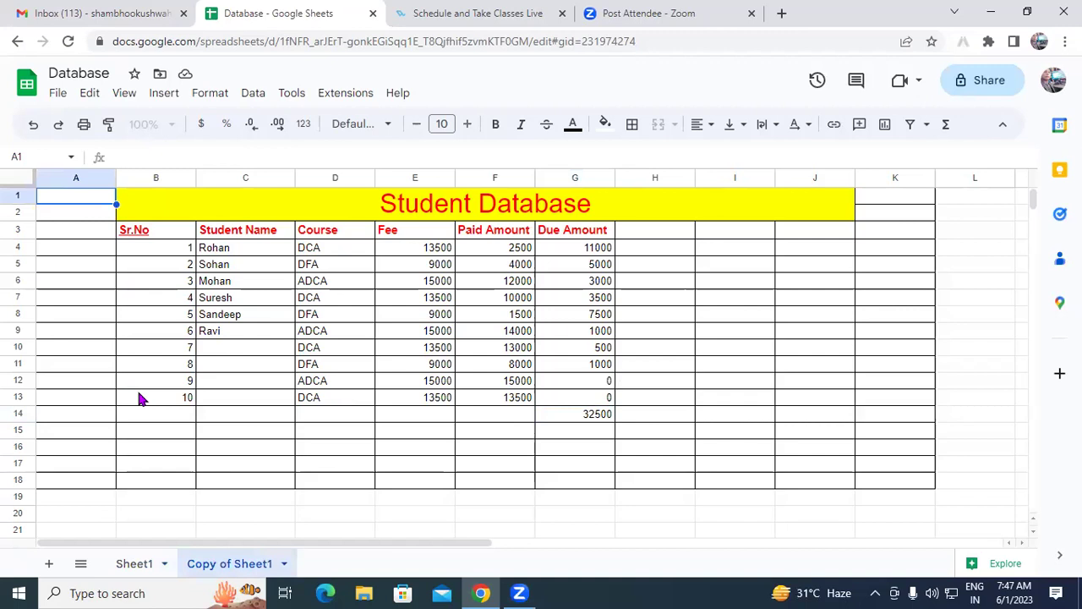
left_click(135, 566)
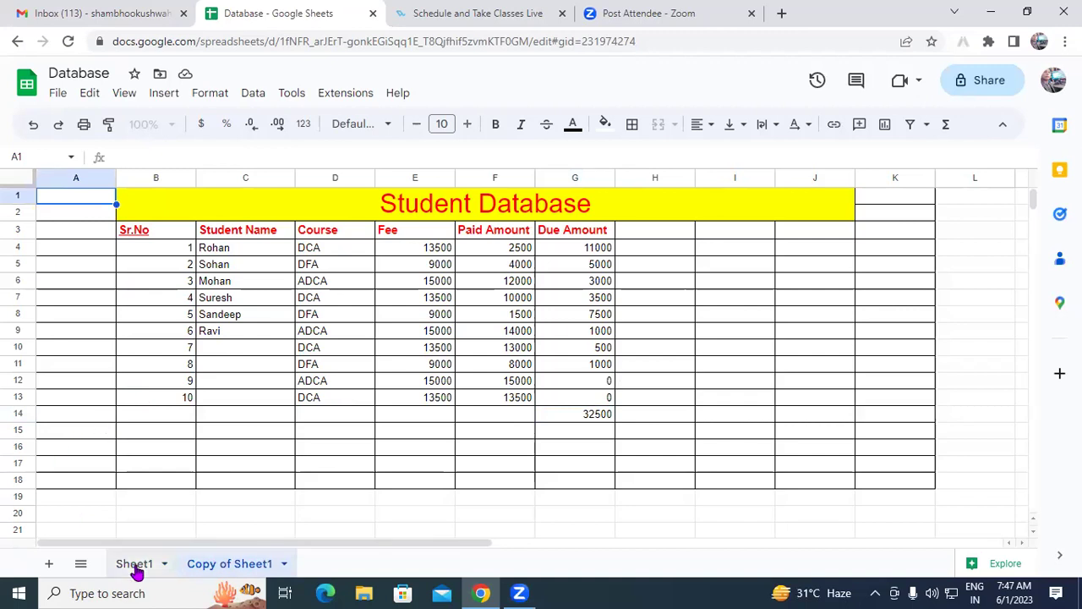
Colour the Sheet1 tab red
left_click(164, 567)
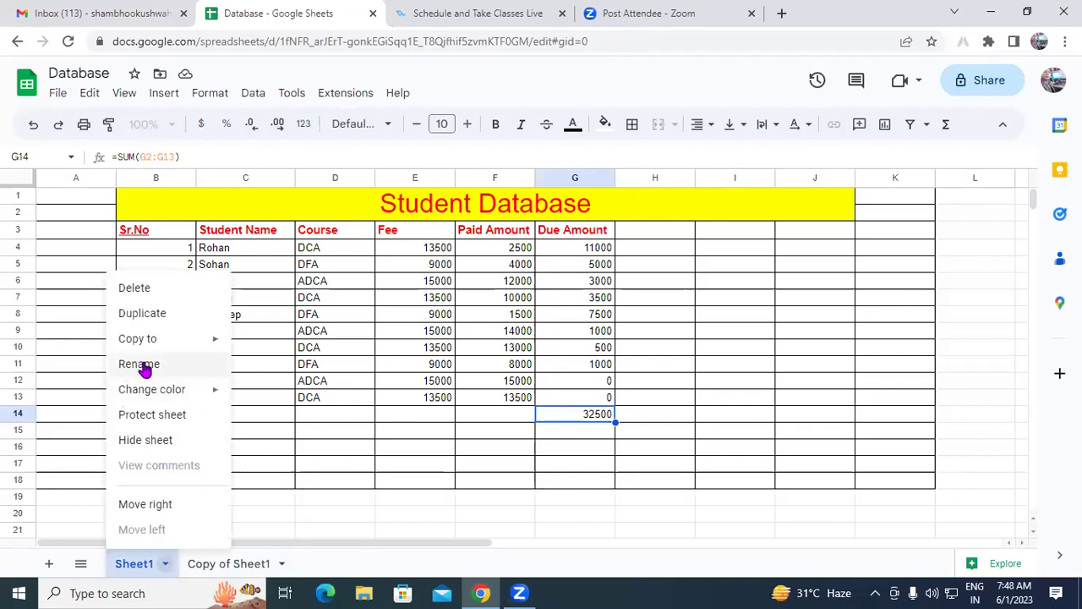
mouse_move(196, 396)
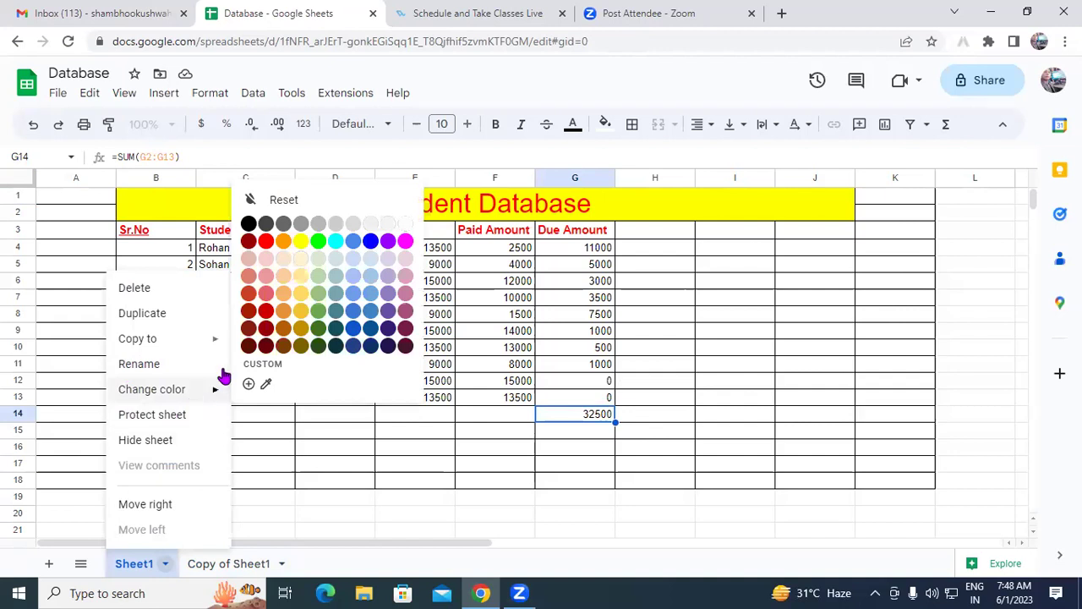
left_click(265, 242)
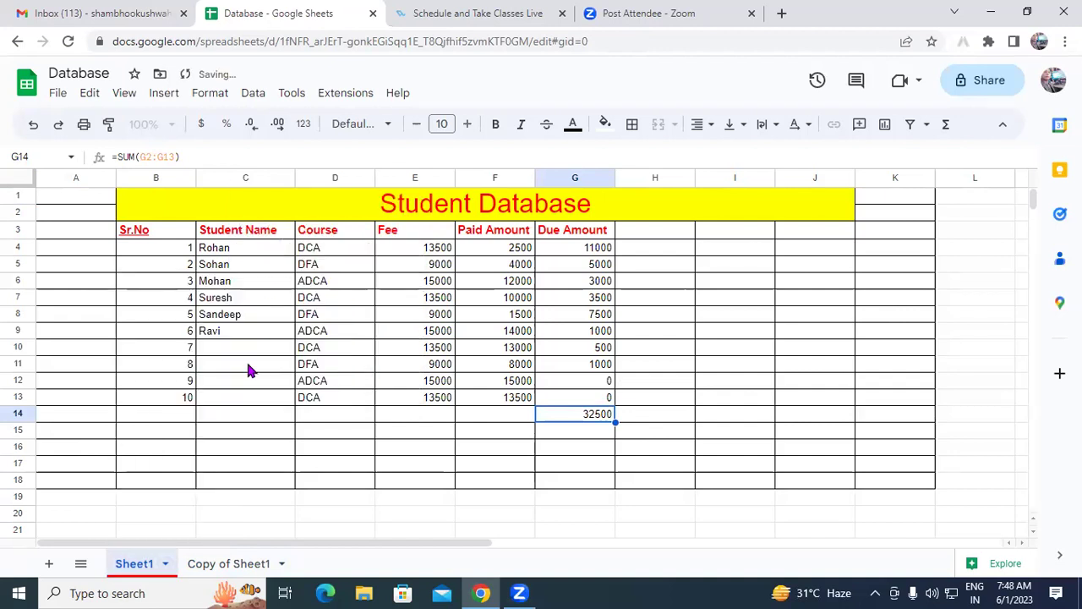
Colour the Copy of Sheet1 tab yellow, then return to Sheet1
left_click(191, 568)
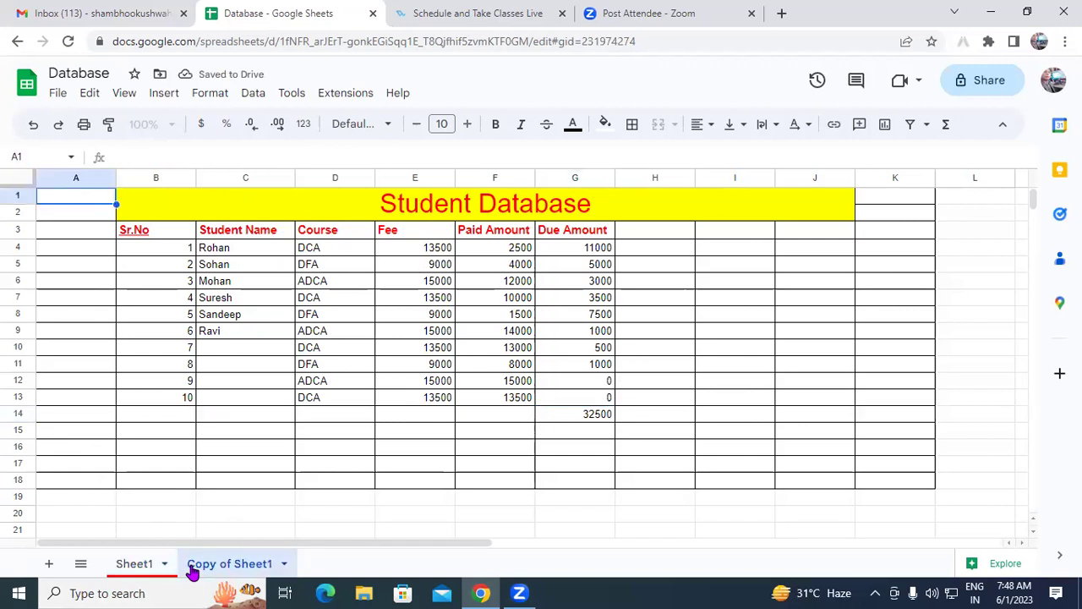
right_click(192, 570)
mouse_move(264, 390)
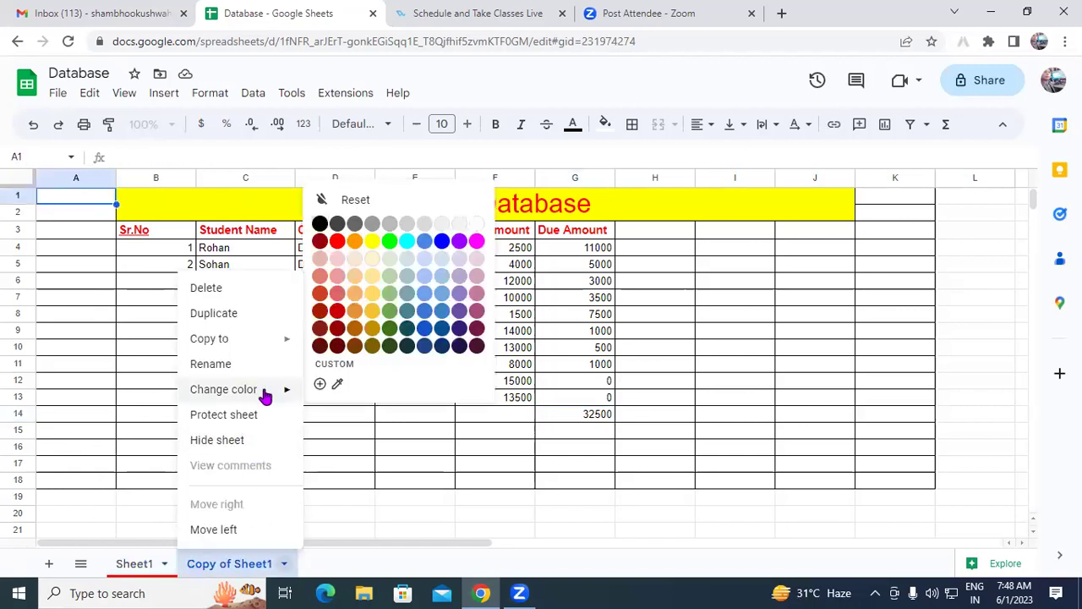
left_click(373, 243)
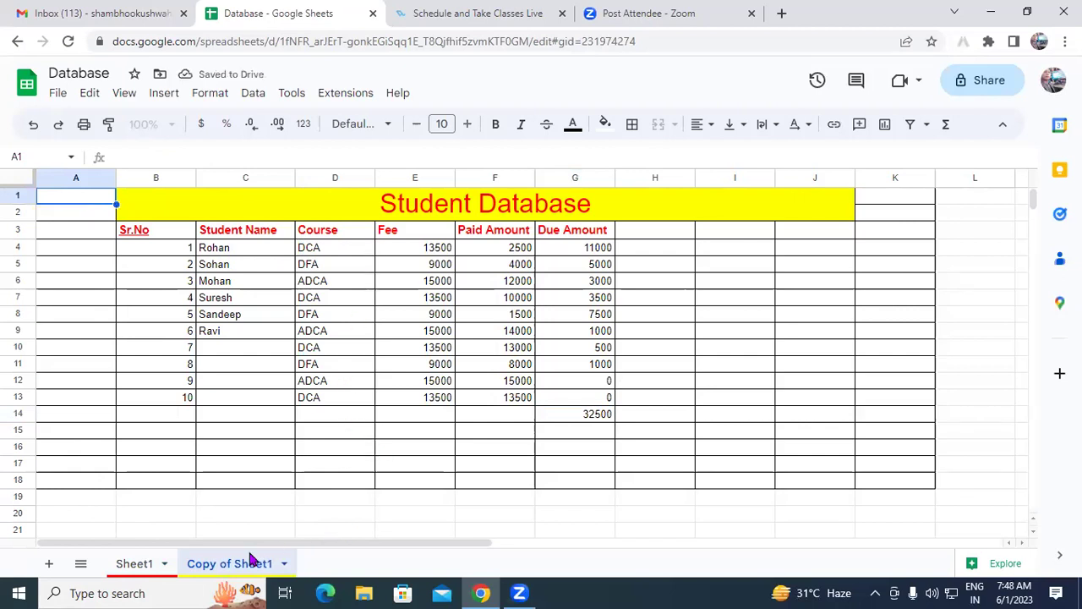
left_click(155, 564)
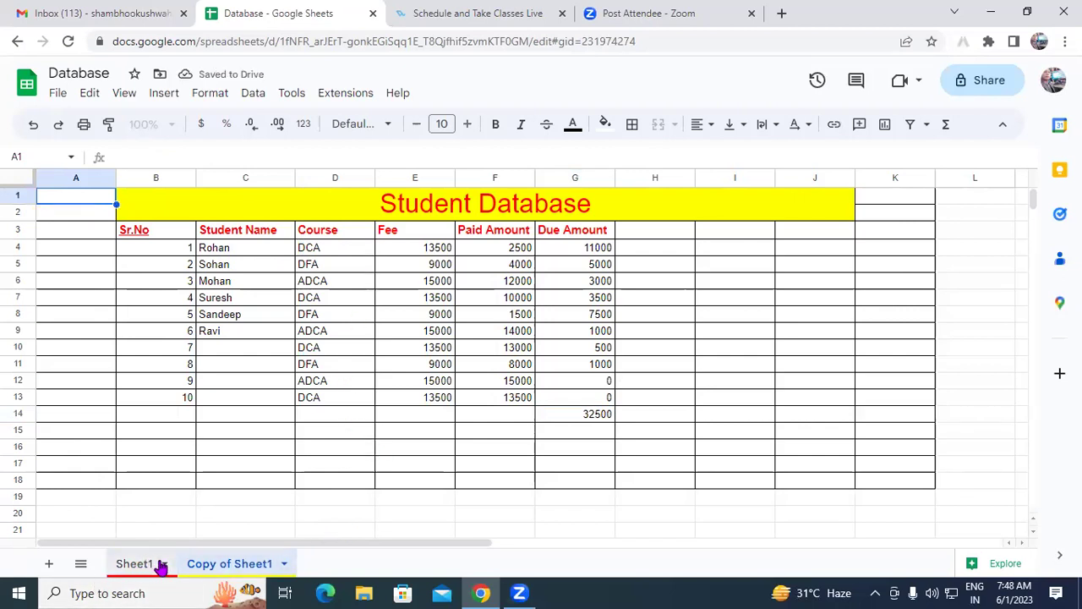
left_click(162, 565)
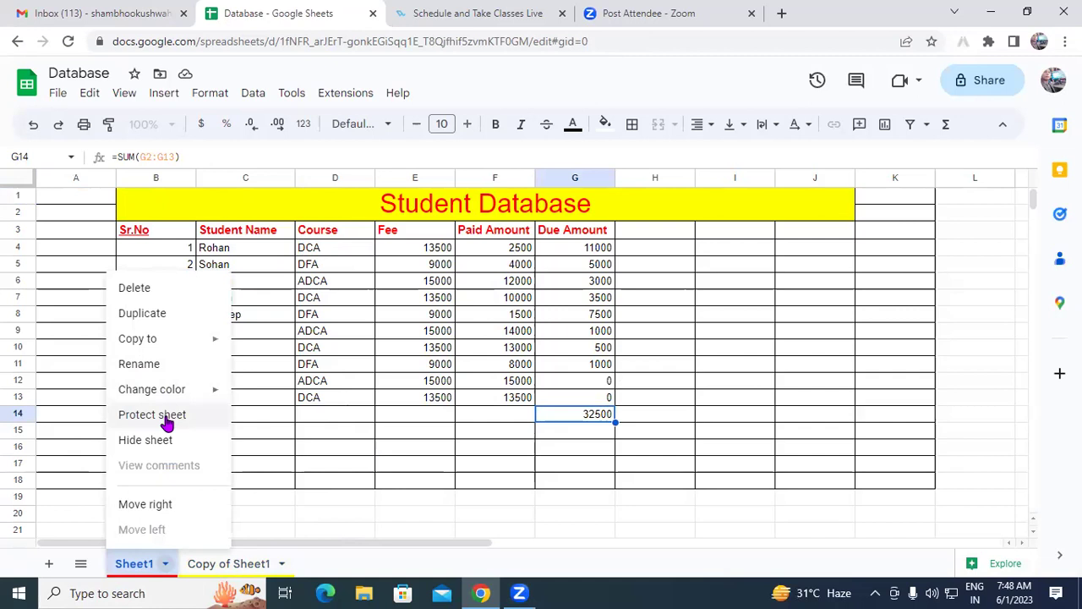
Protect Sheet1 under description 455, restricting editing to only you
left_click(157, 416)
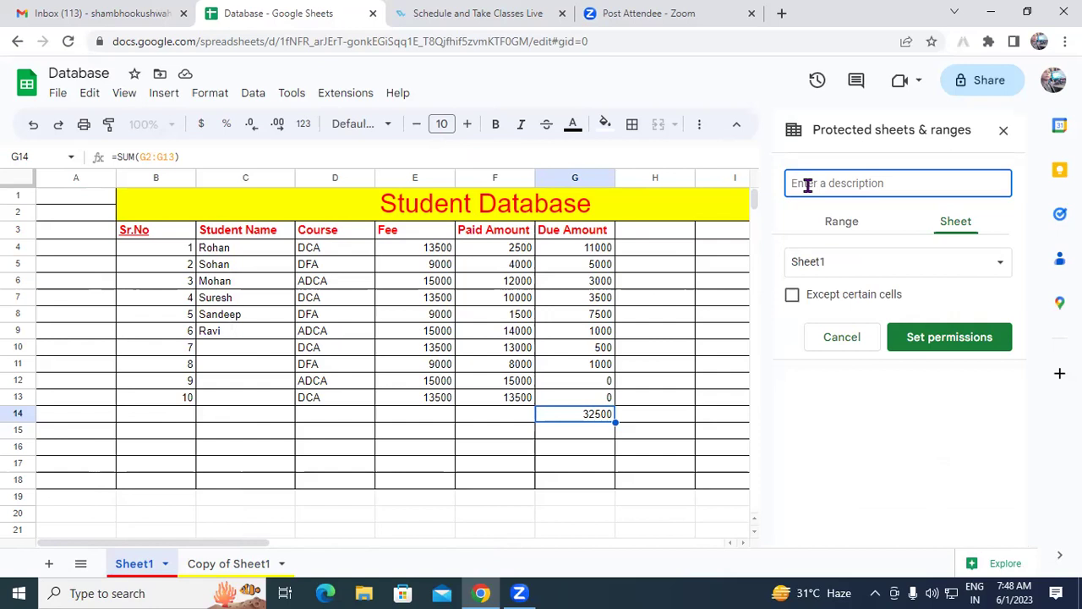
type("455")
left_click(927, 338)
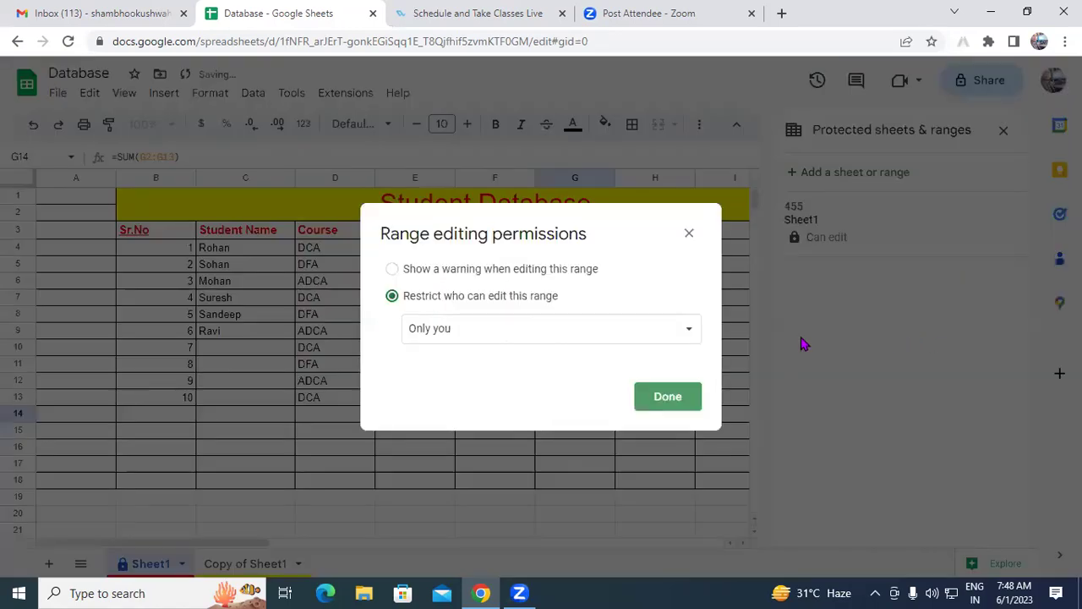
left_click(512, 339)
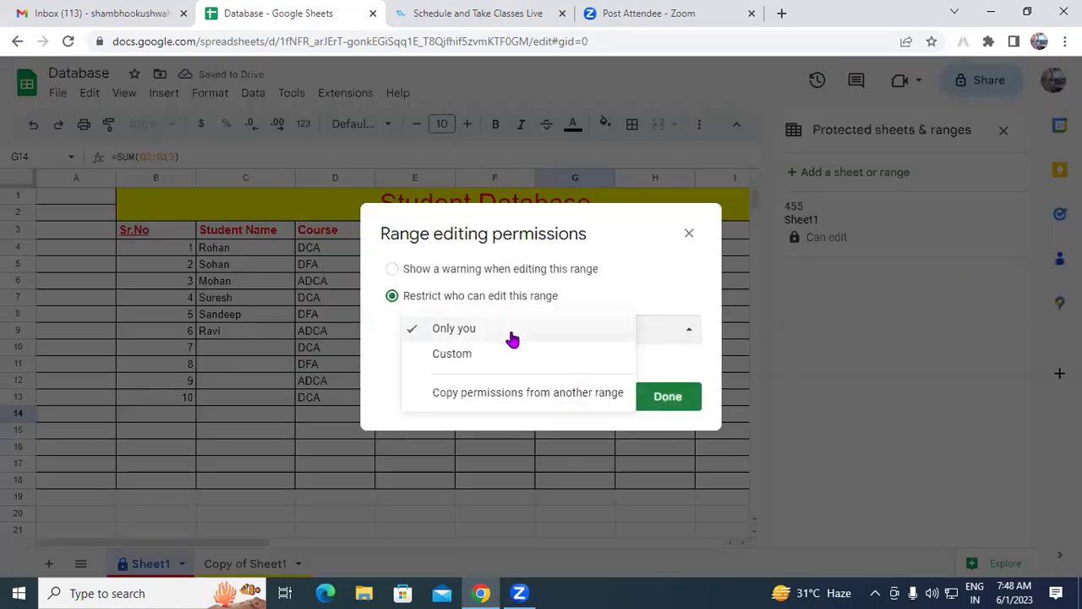
left_click(513, 336)
left_click(685, 404)
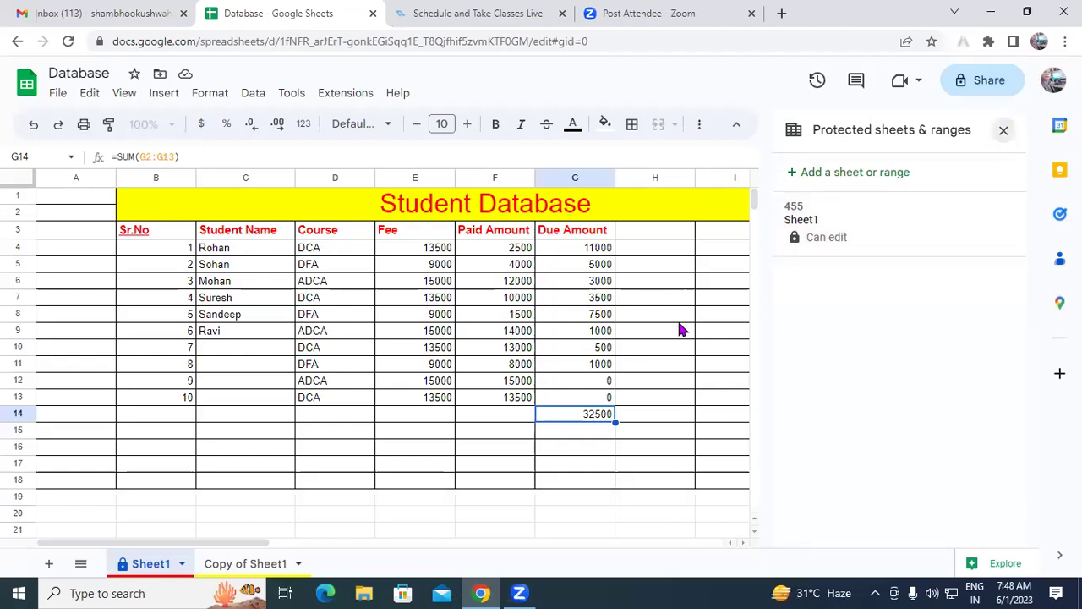
left_click(435, 412)
Enter 5 in cell B16
left_click(281, 419)
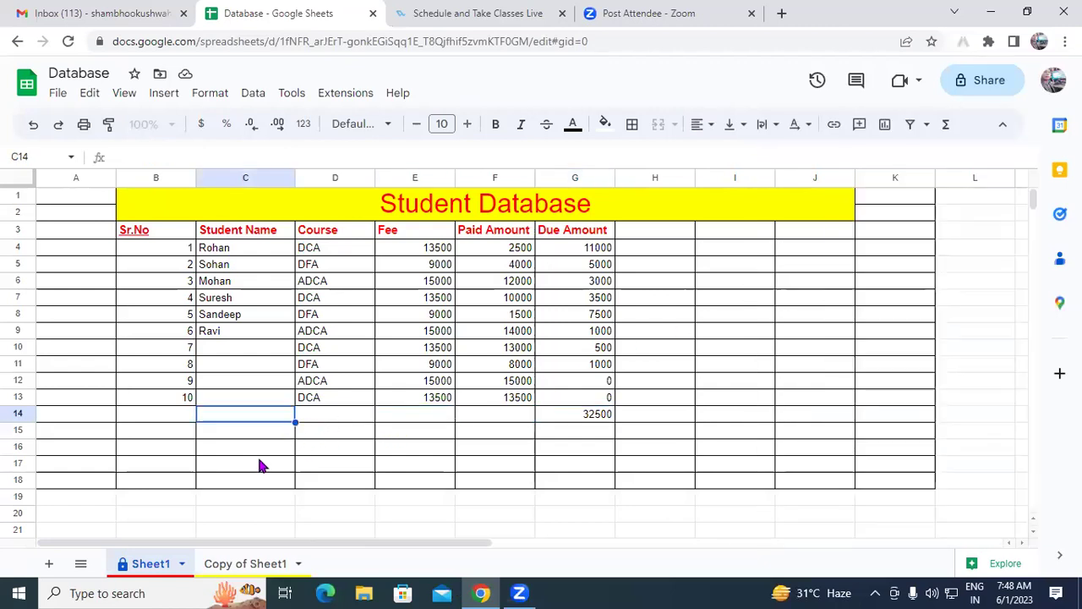
left_click(188, 455)
type("5")
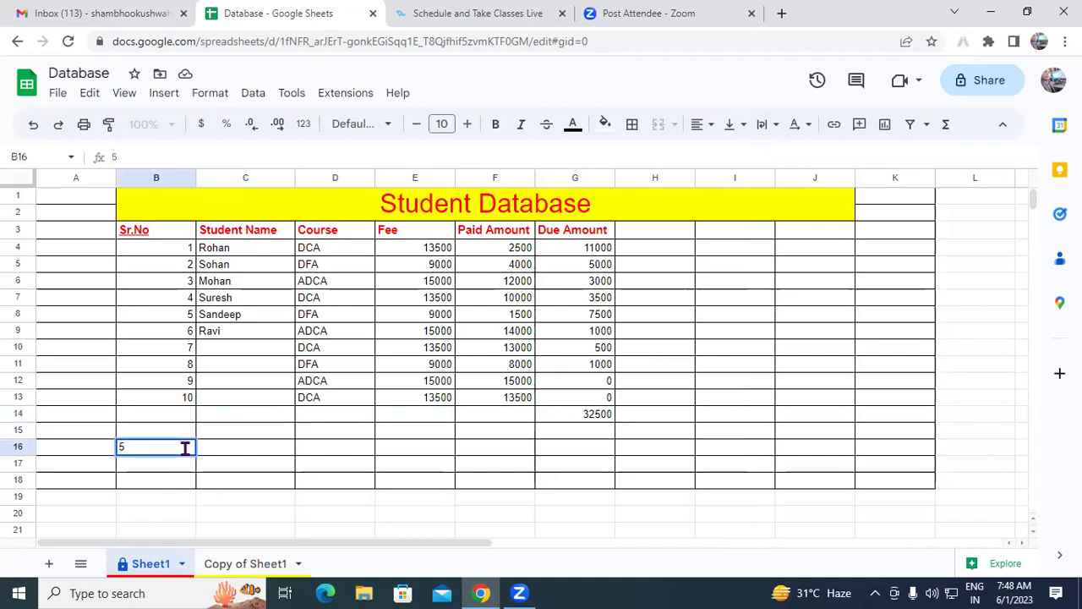
key("Return")
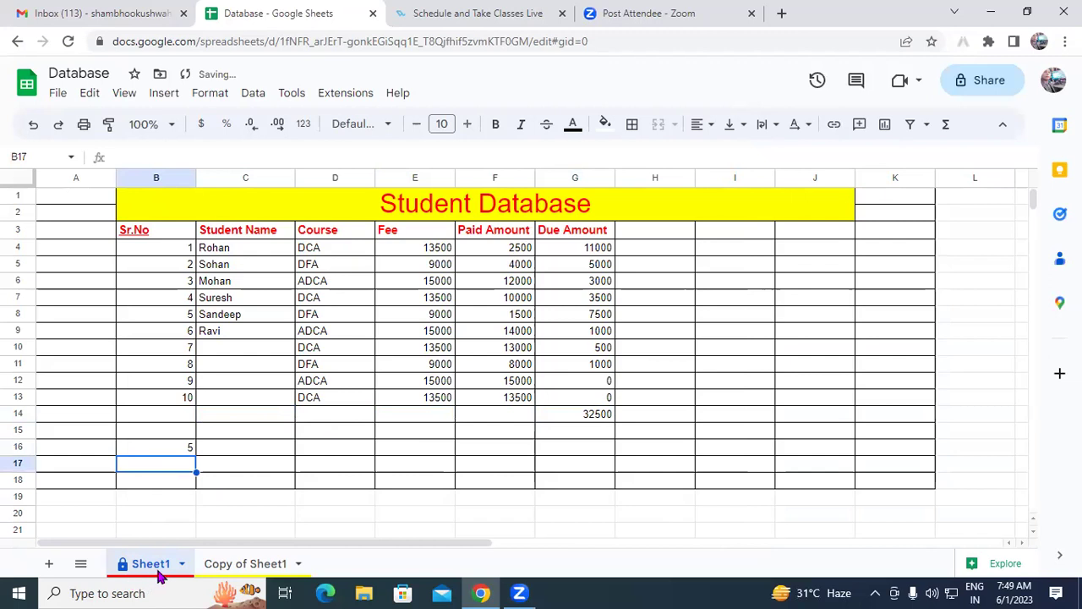
Clear the student names C4:C8, then undo to restore them
left_click_drag(230, 248, 250, 330)
key("Delete")
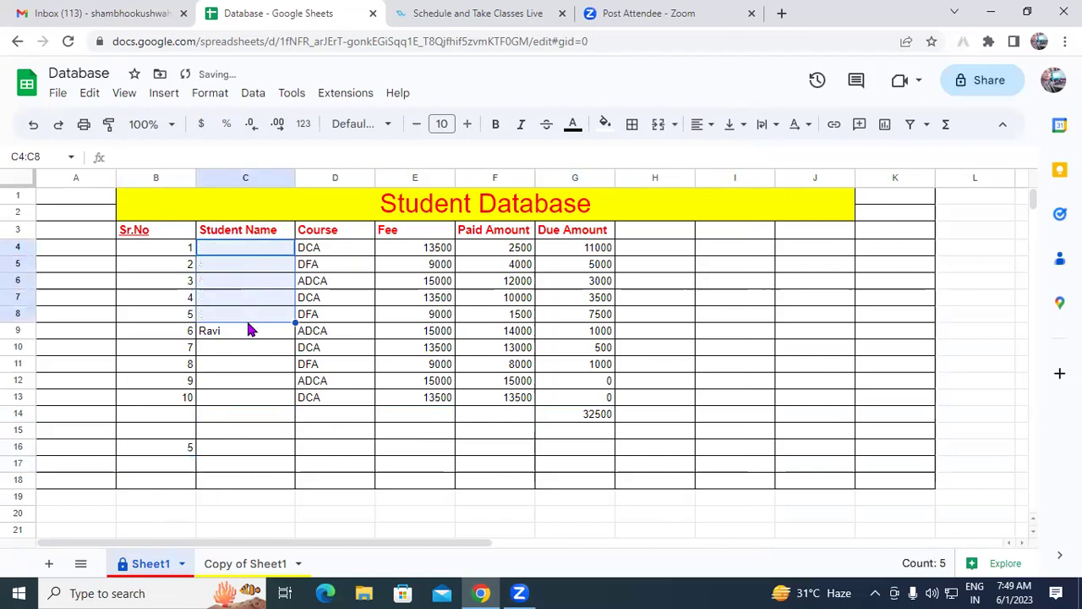
key("ctrl+z")
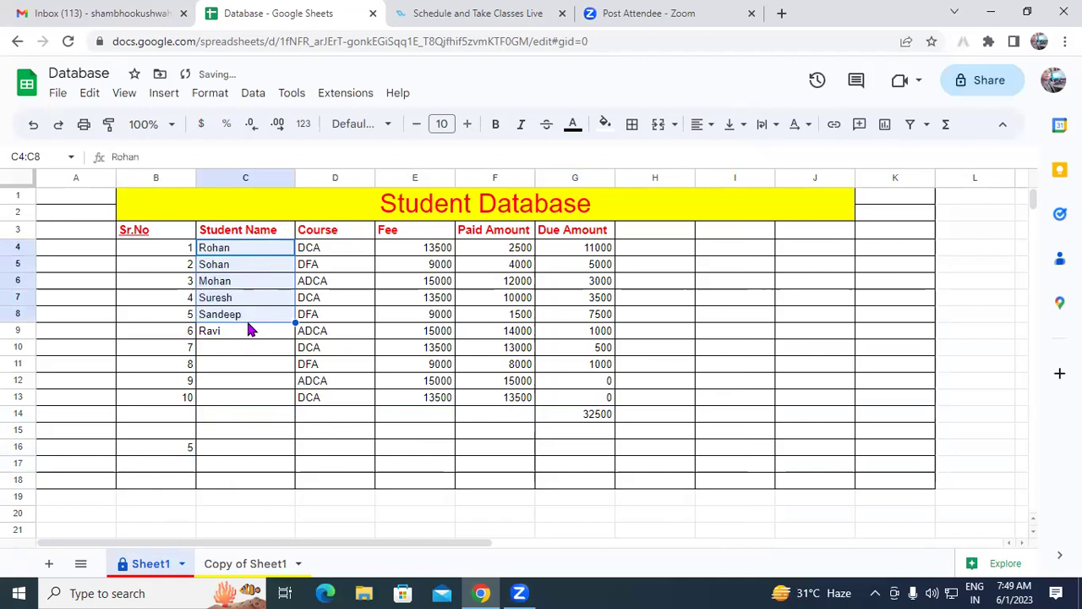
Apply italic to the table B3:G13, then remove it again
left_click(413, 350)
left_click_drag(166, 237, 580, 397)
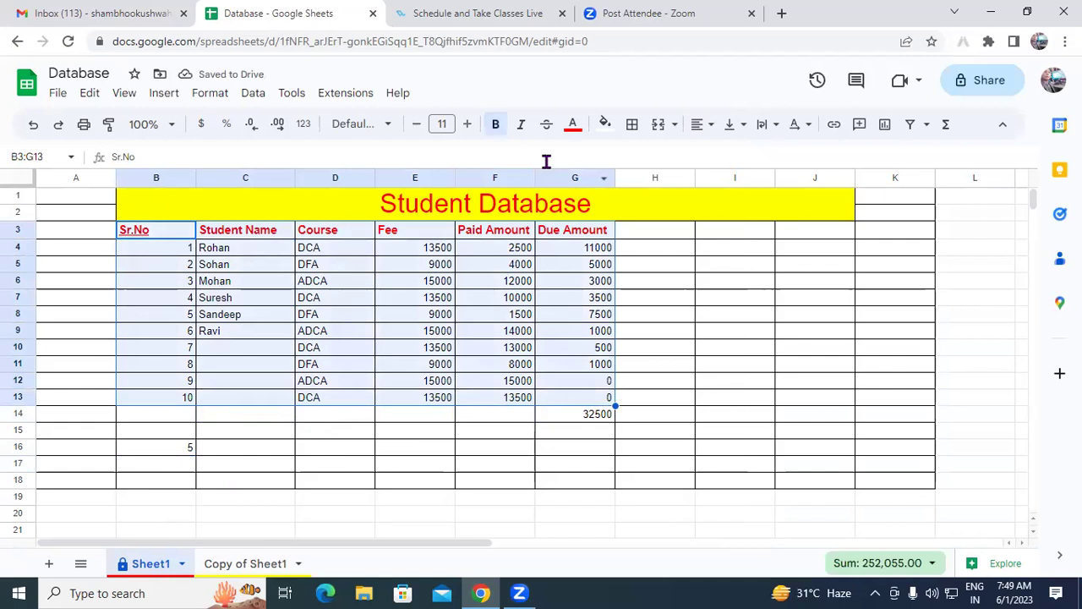
left_click(522, 126)
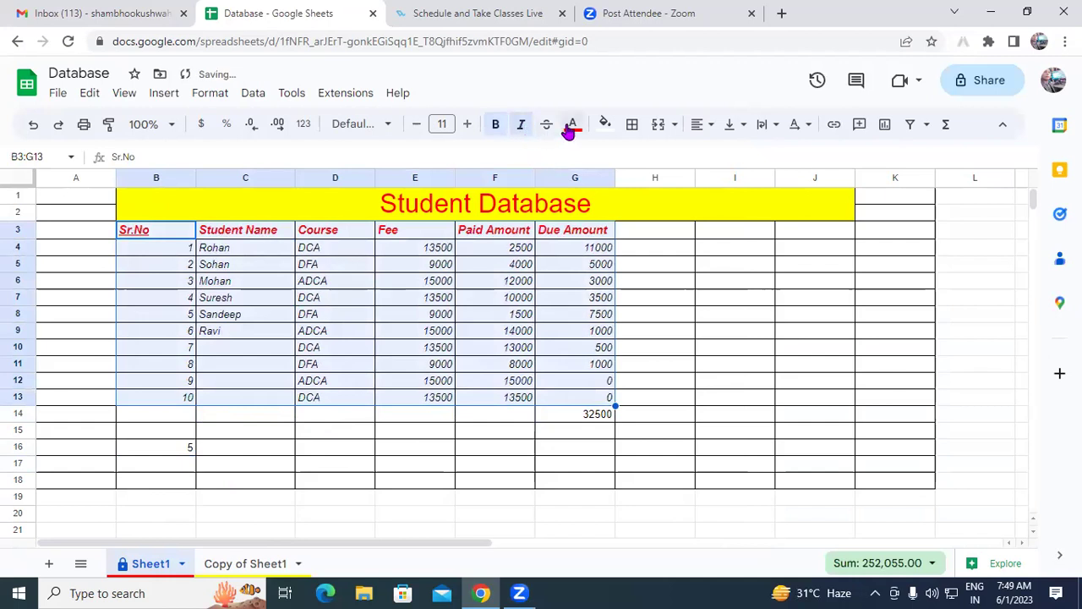
left_click(521, 127)
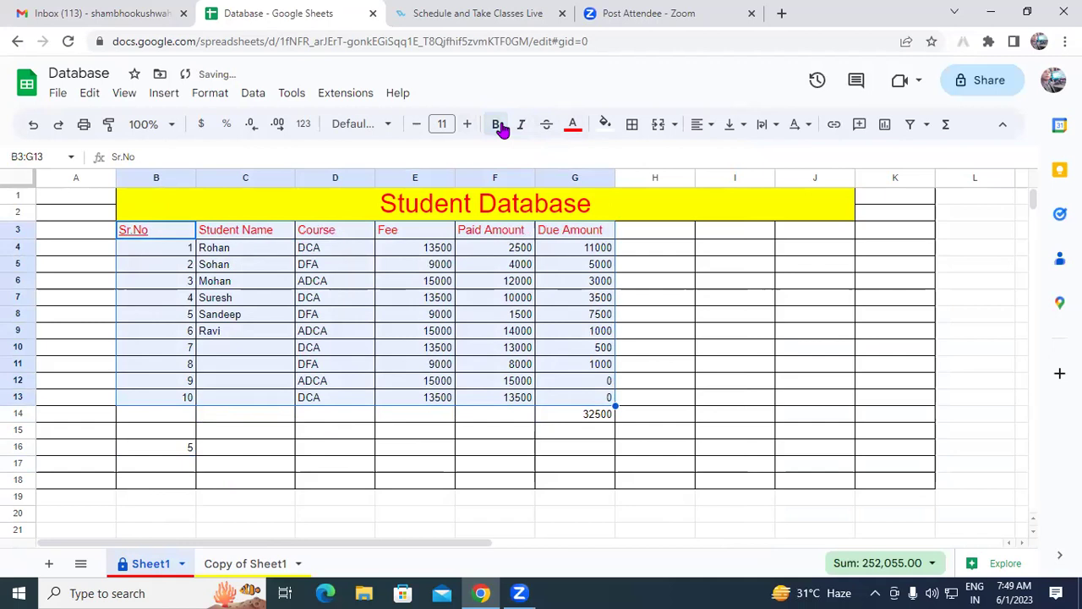
left_click(180, 565)
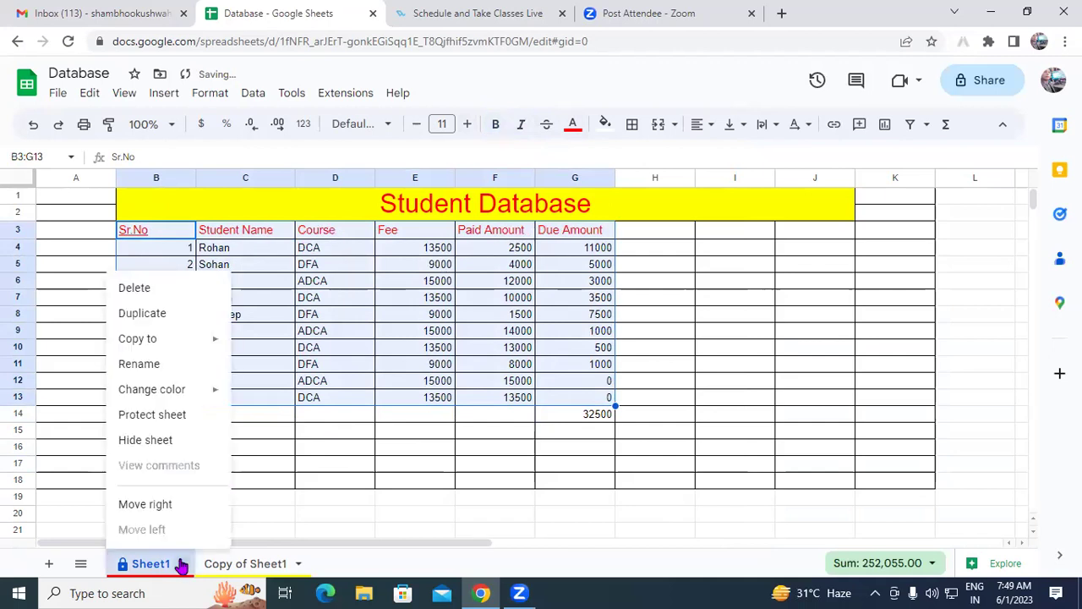
left_click(152, 414)
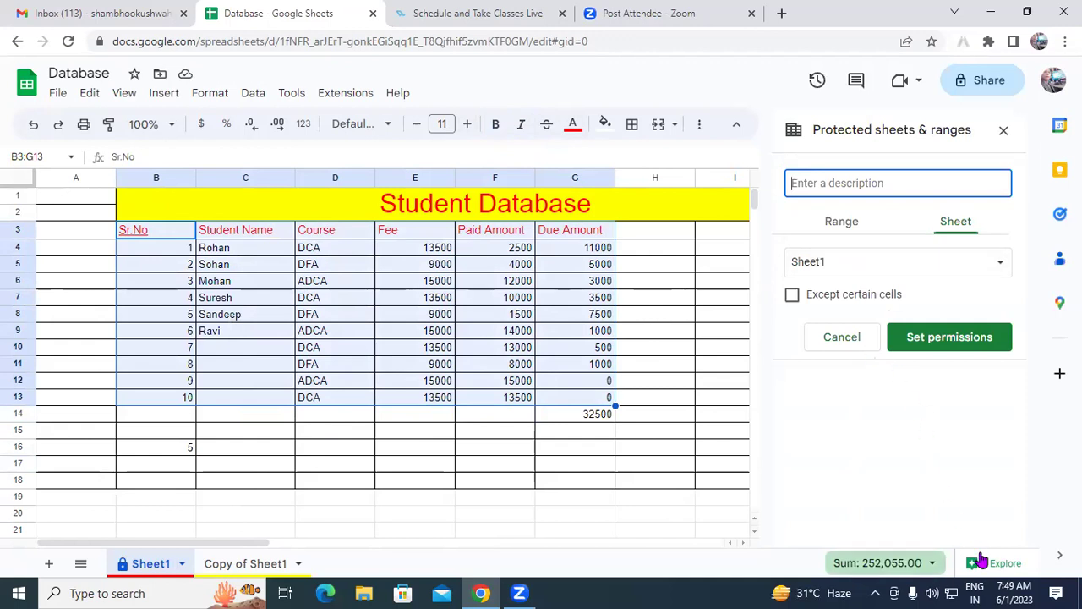
left_click(987, 256)
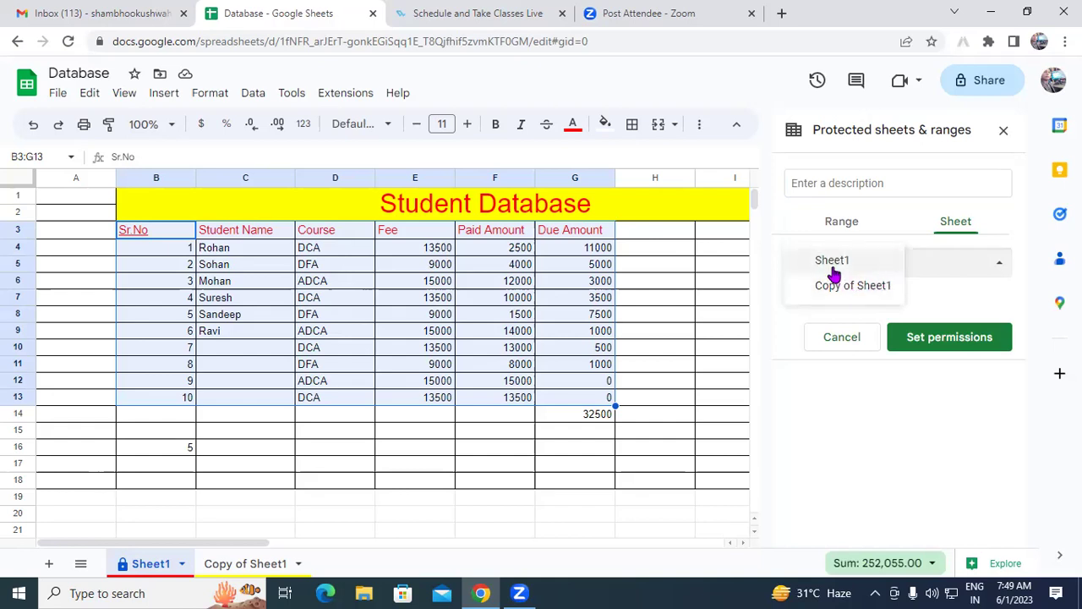
left_click(827, 190)
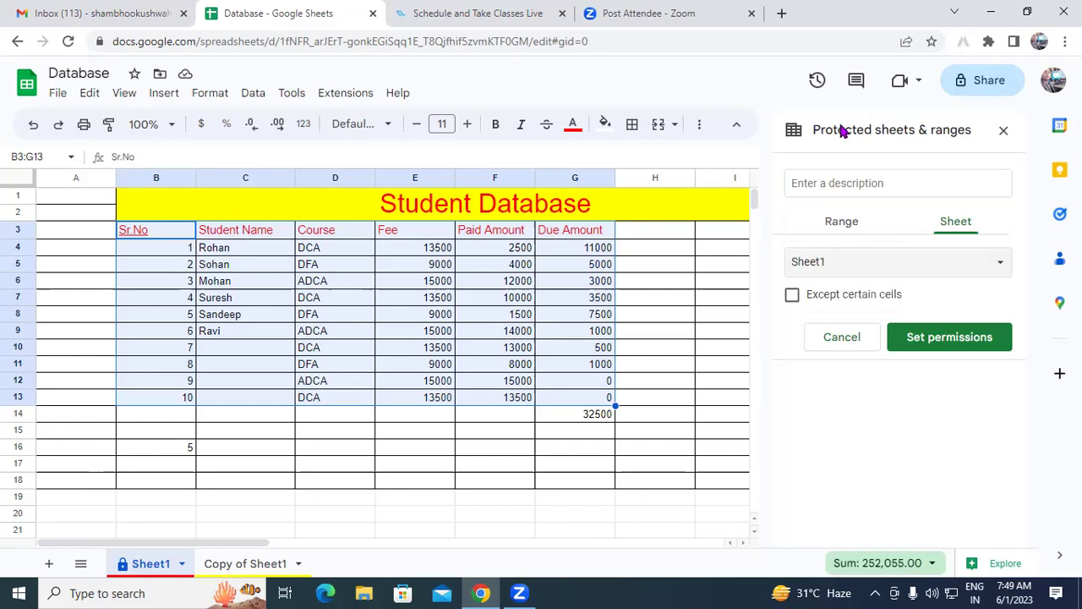
left_click(1004, 129)
left_click(487, 448)
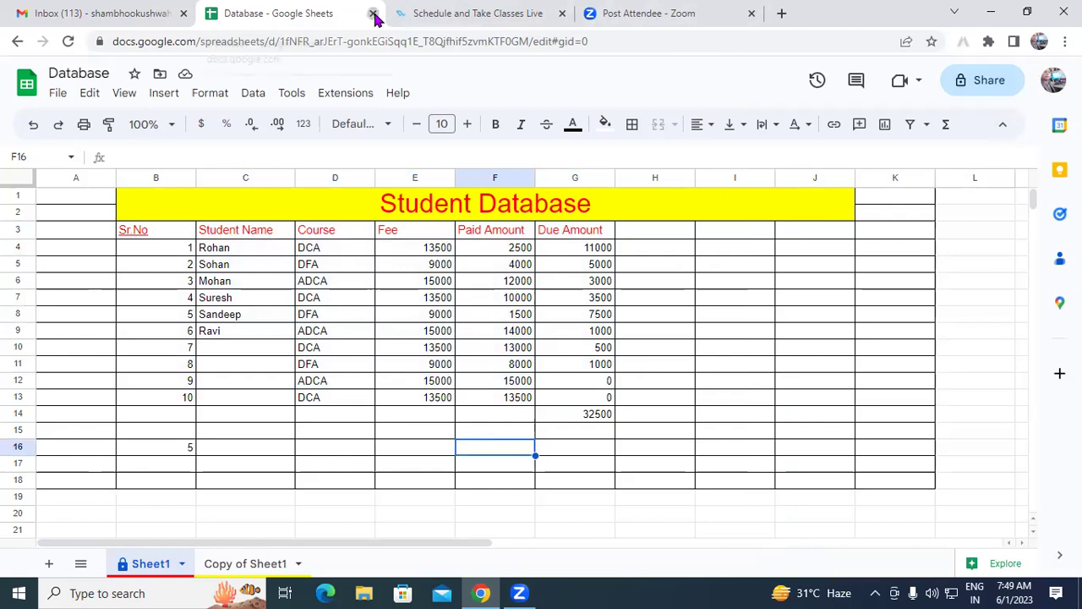
Close the Database tab and launch Google Sheets from Gmail's apps launcher
left_click(372, 13)
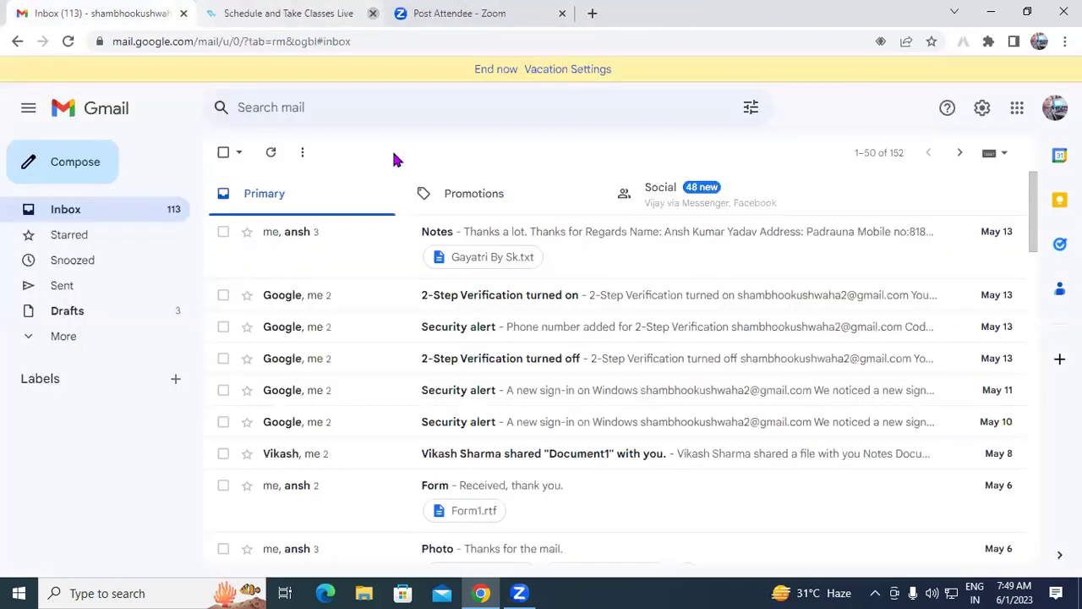
left_click(1017, 107)
scroll(971, 396, "down", 2)
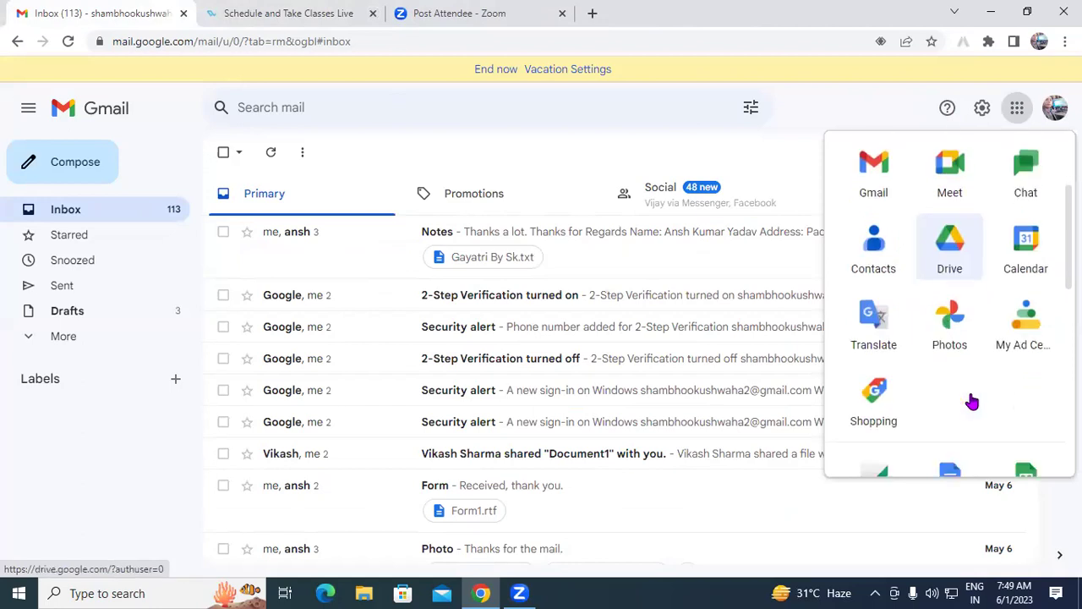
scroll(967, 338, "down", 1)
scroll(976, 352, "down", 2)
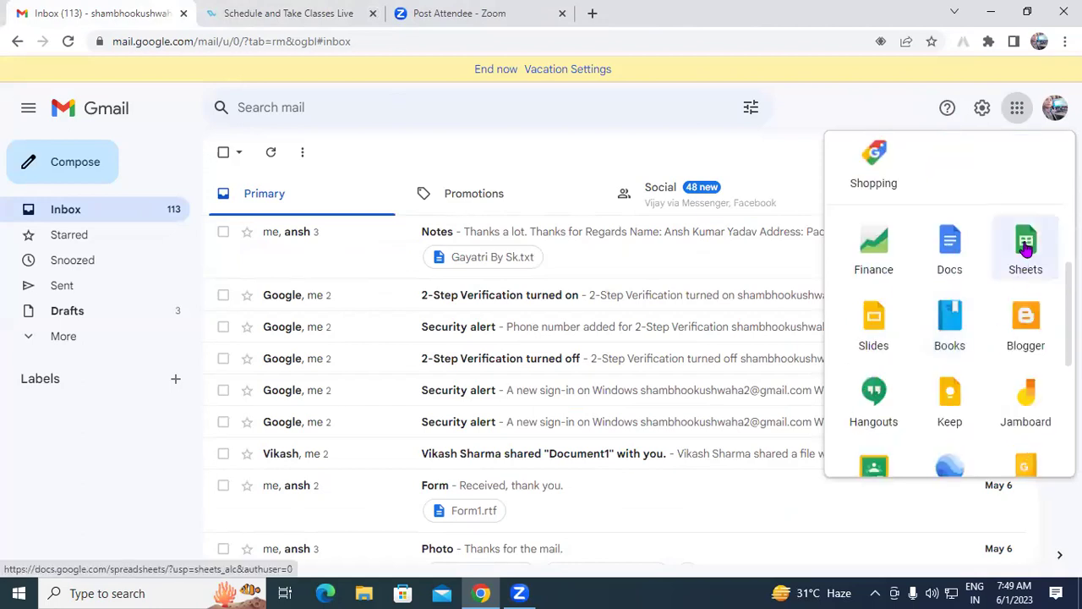
left_click(1025, 244)
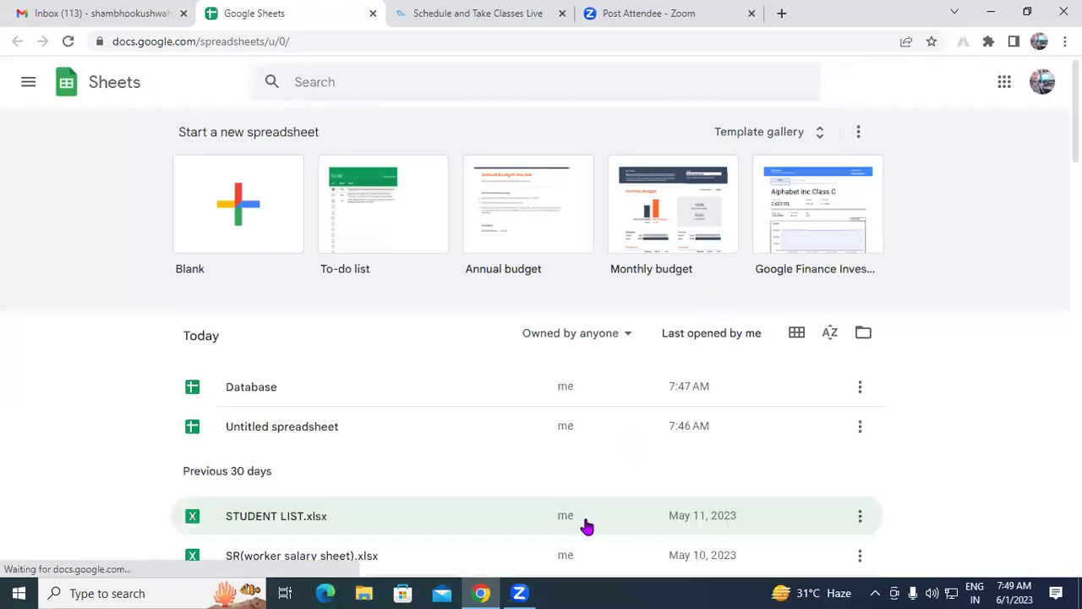
Open the Database spreadsheet from Today's recent files
left_click(234, 403)
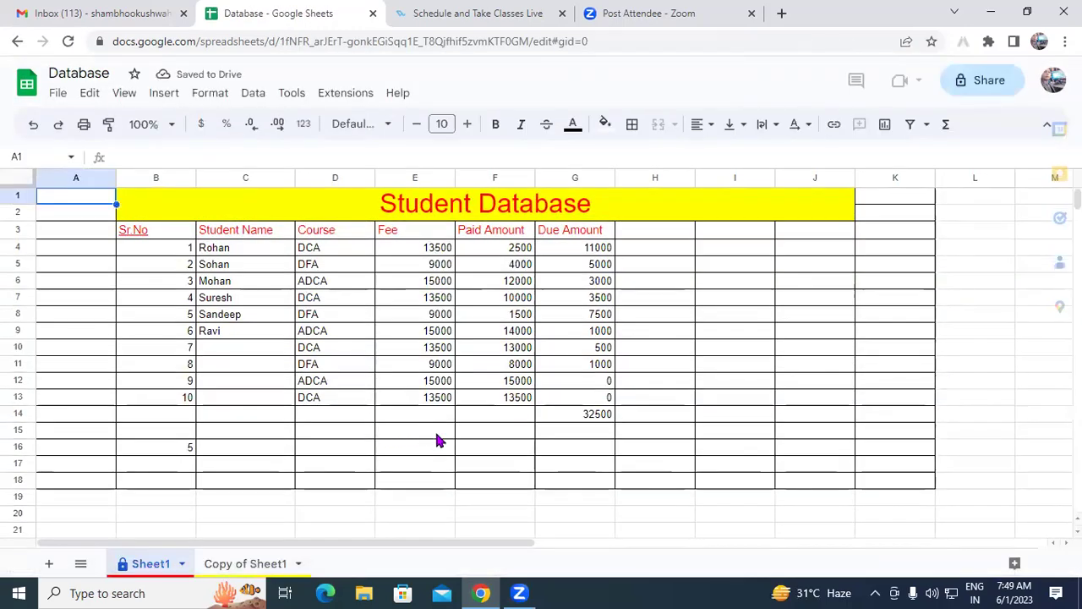
left_click(446, 429)
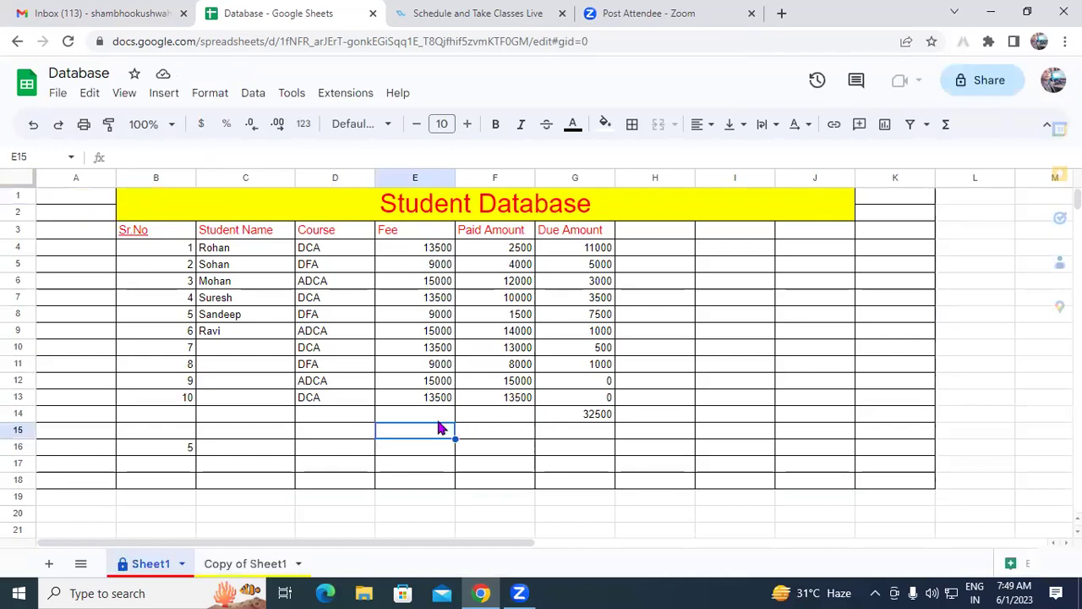
left_click(434, 402)
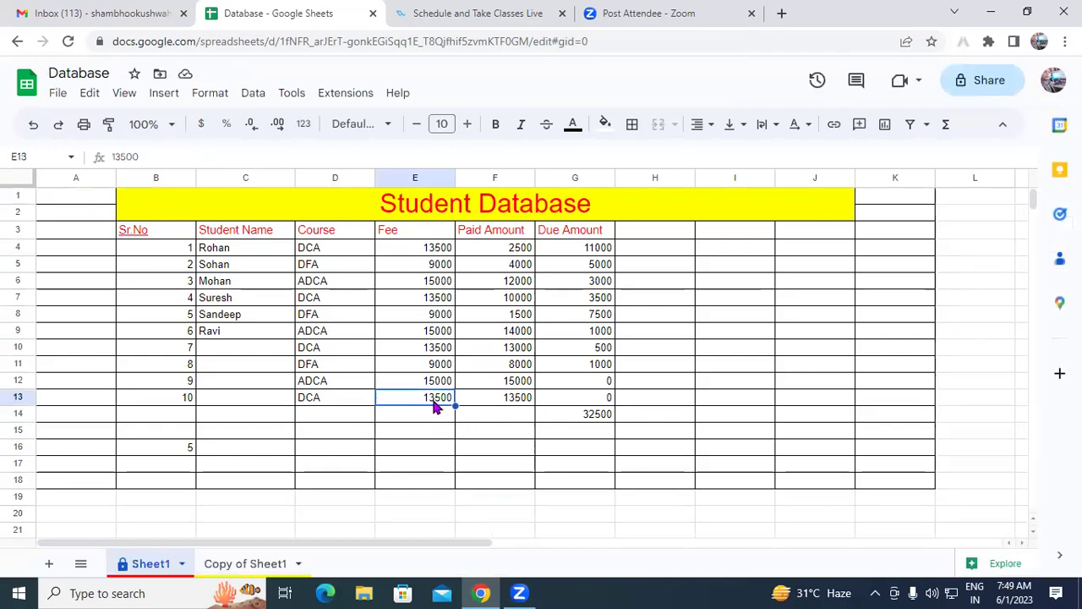
key("Delete")
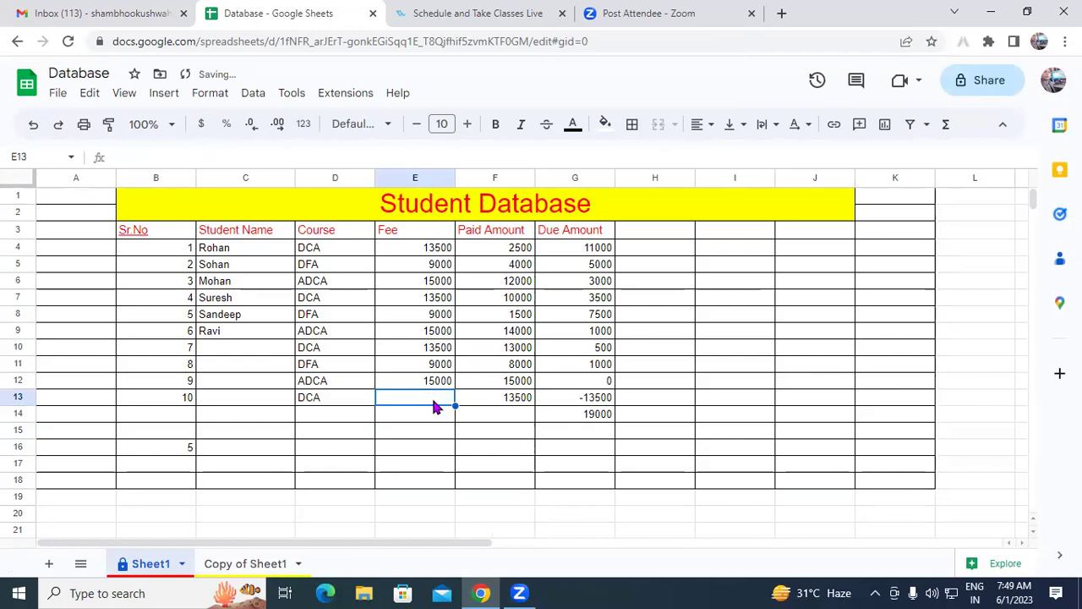
left_click(431, 383)
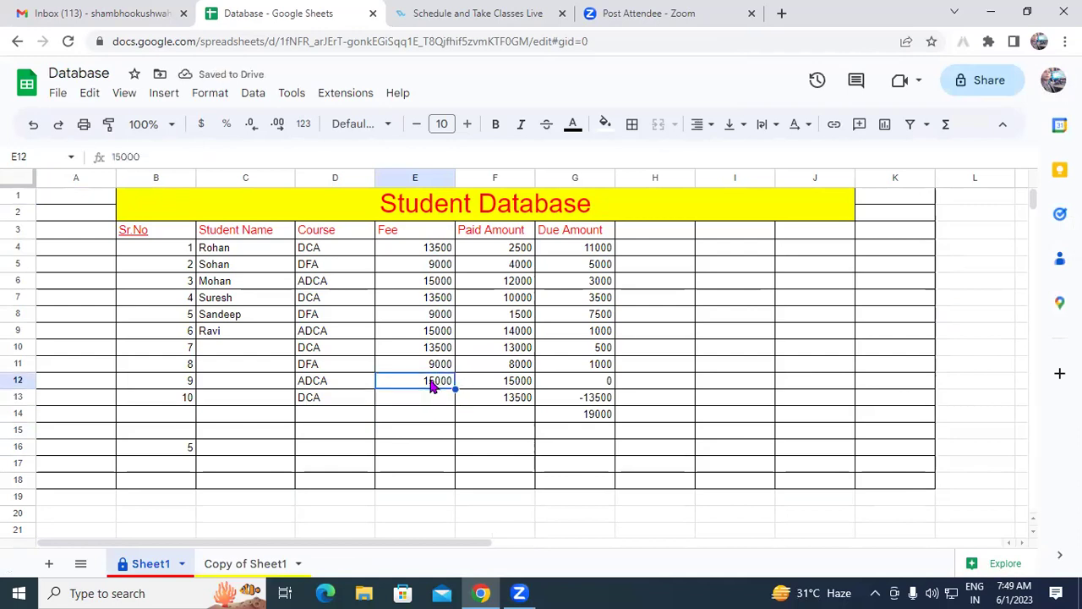
key("Delete")
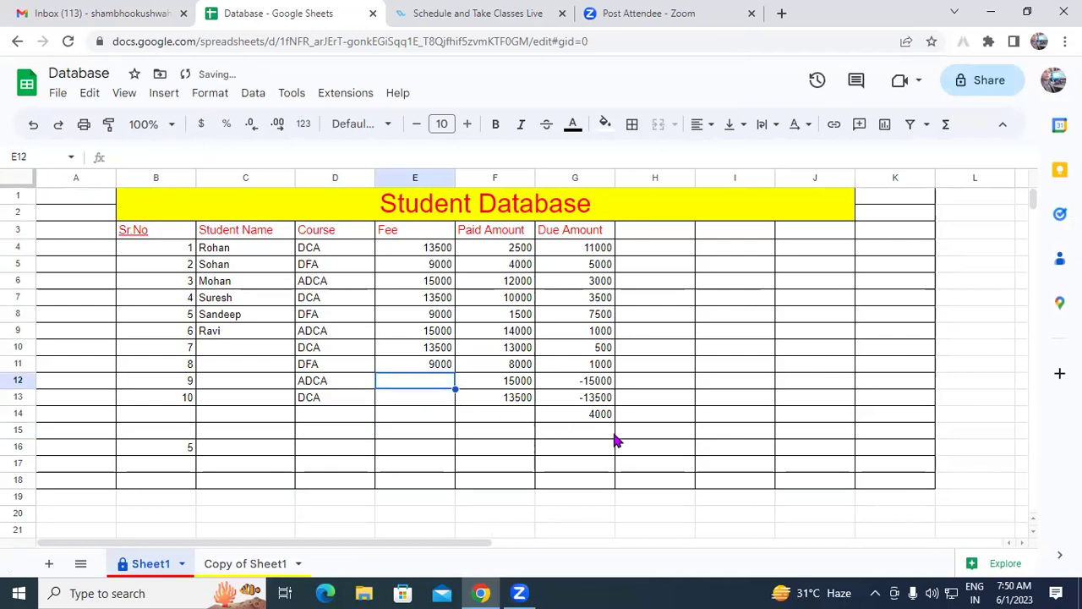
left_click(619, 436)
left_click(585, 399)
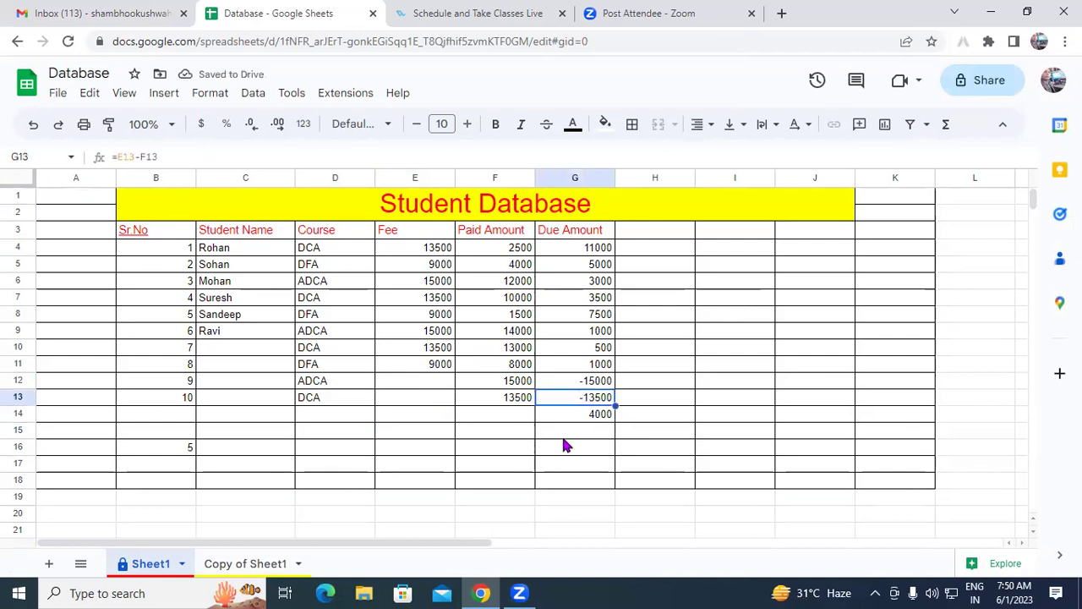
left_click(563, 436)
key("ctrl+z")
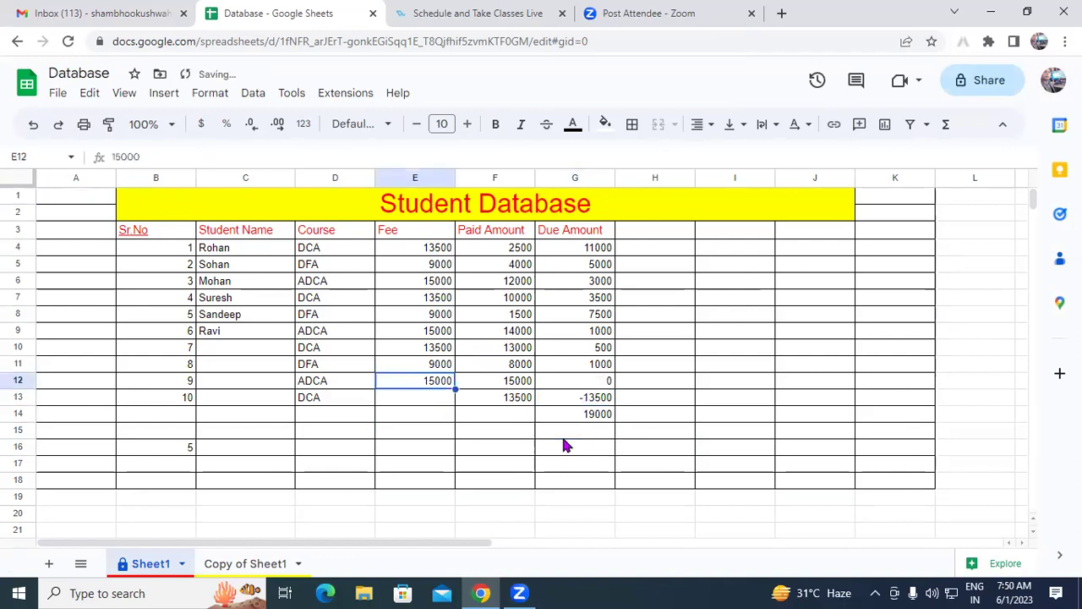
key("ctrl+z")
left_click(361, 437)
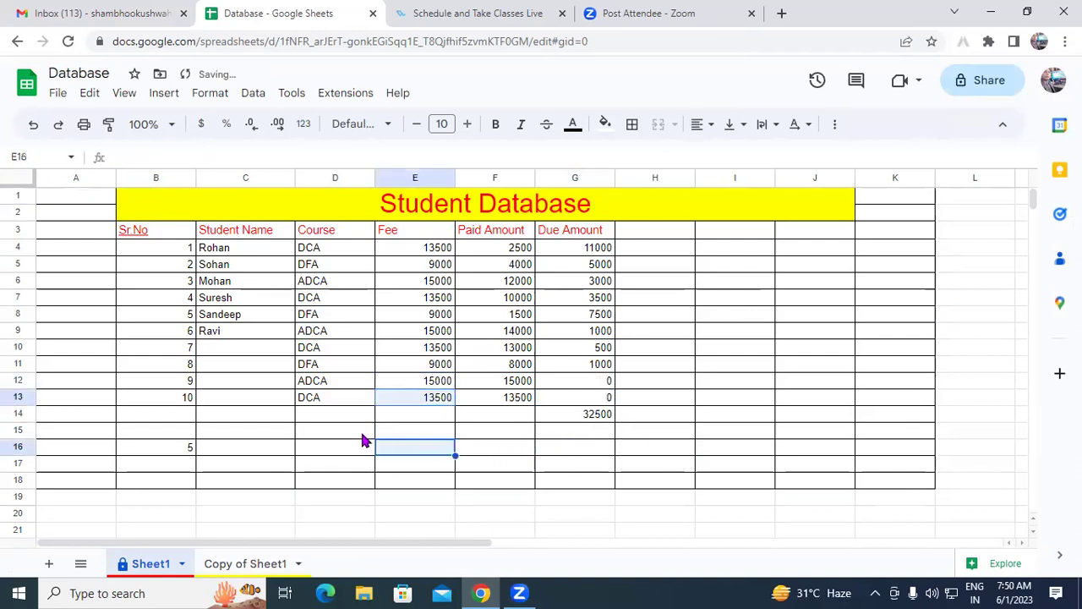
Begin protecting Sheet1, dismiss the panel, and select the student records B4:G13
left_click(181, 563)
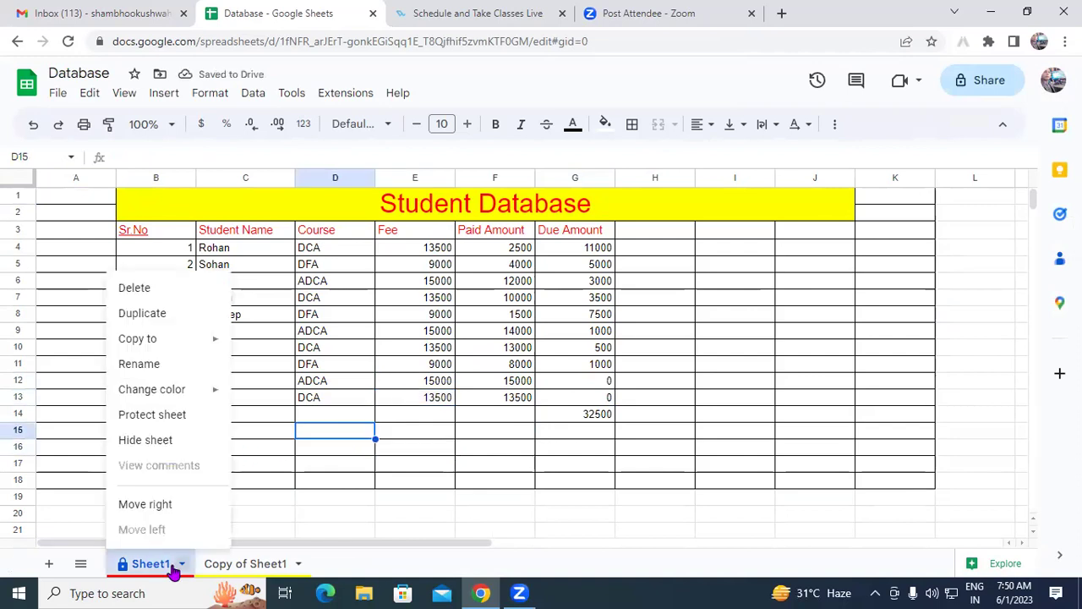
left_click(169, 416)
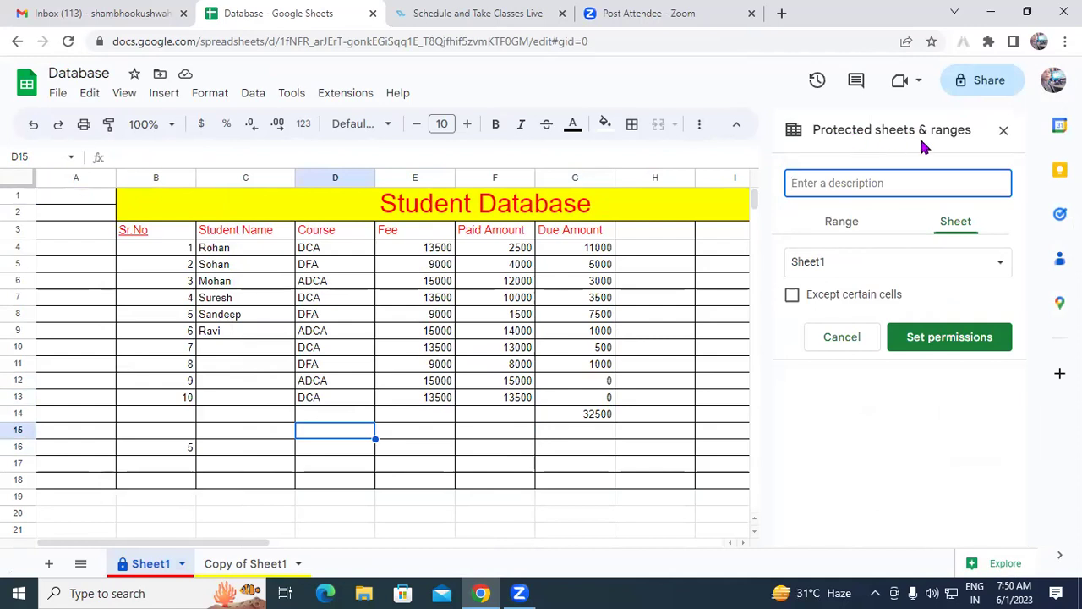
left_click(1004, 136)
left_click_drag(164, 247, 580, 398)
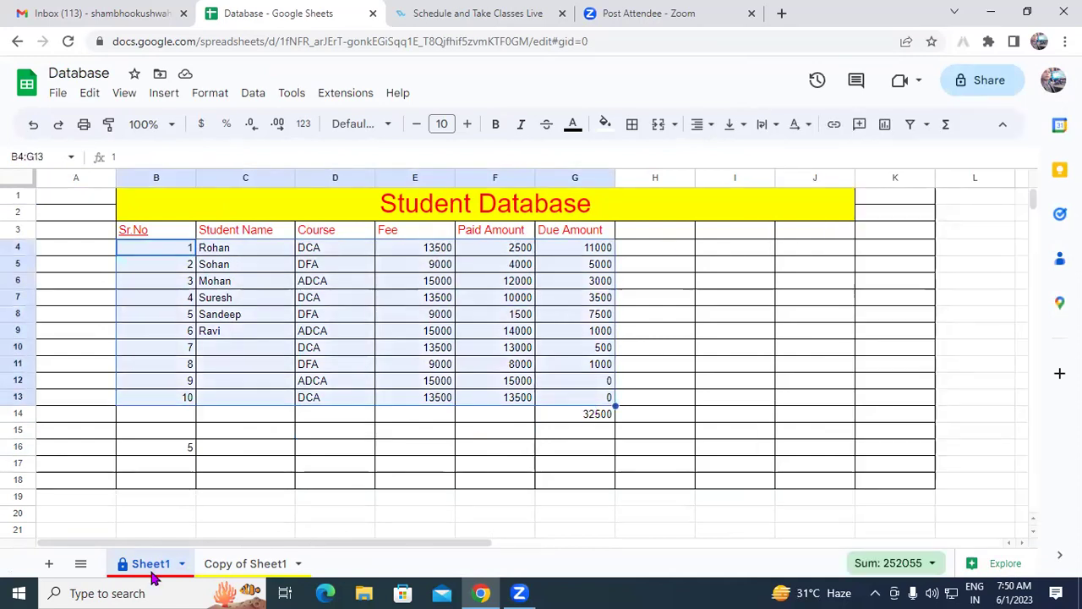
left_click(182, 564)
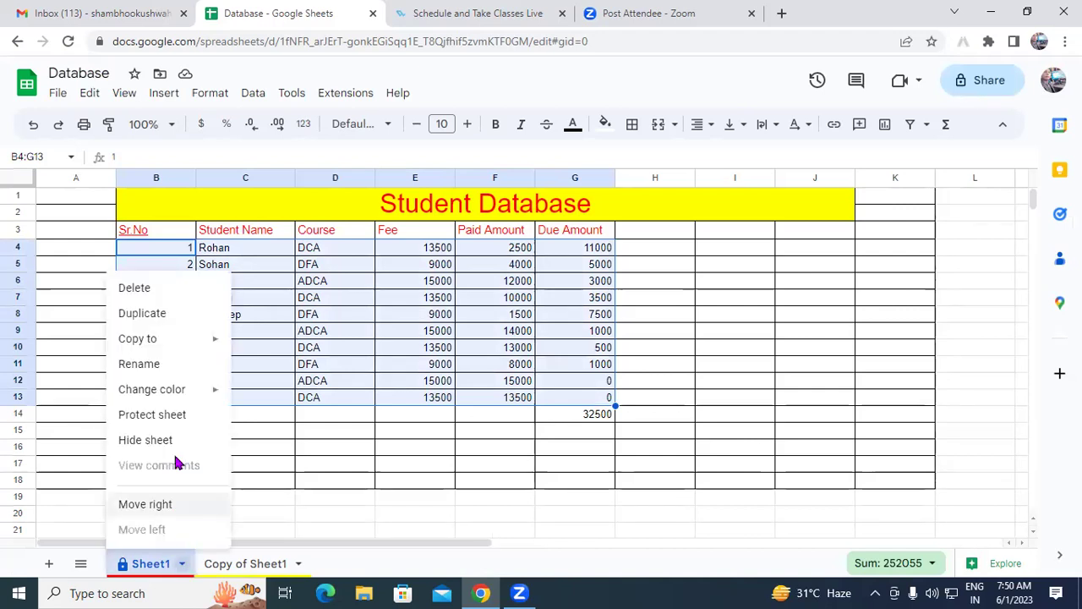
left_click(144, 414)
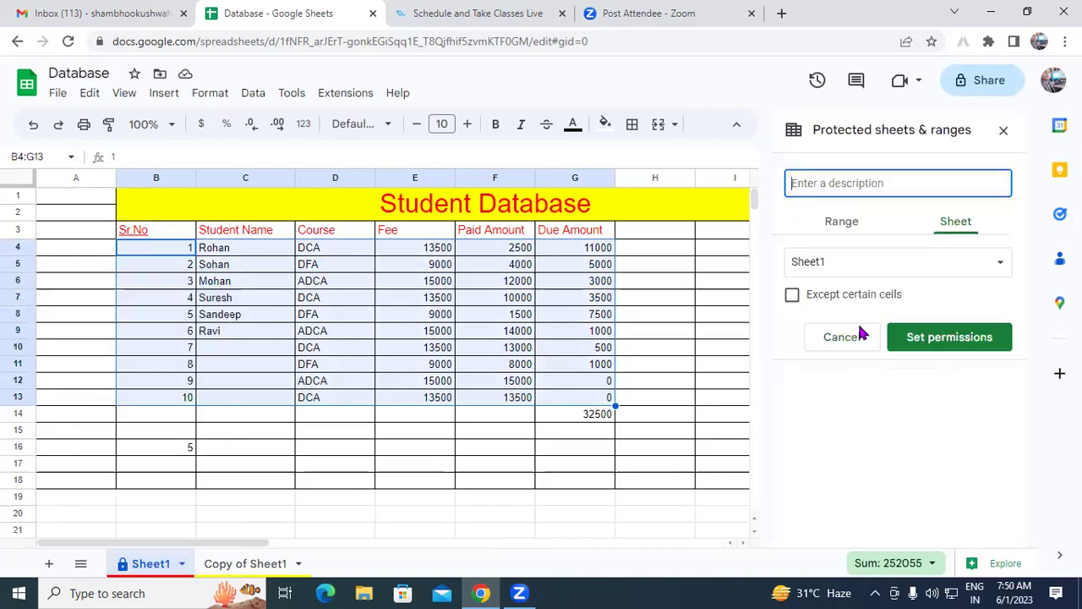
left_click(841, 221)
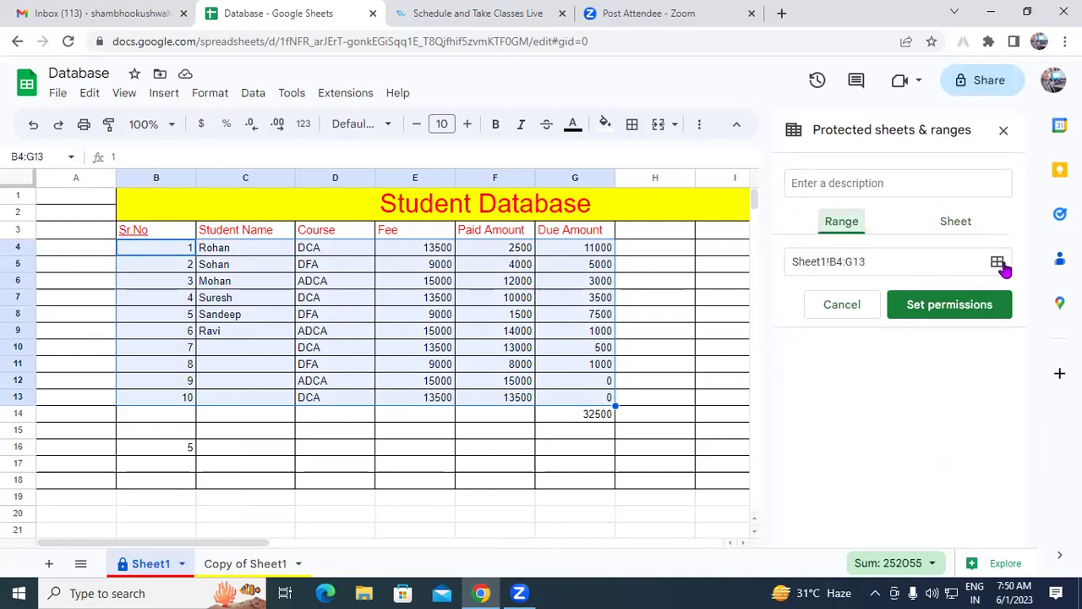
left_click(956, 224)
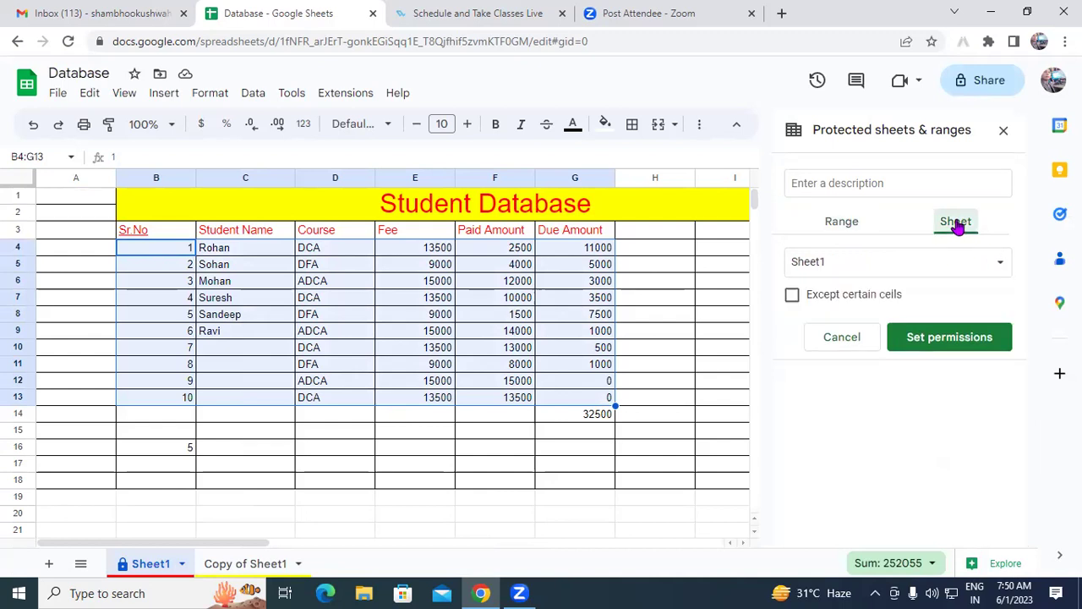
left_click(792, 297)
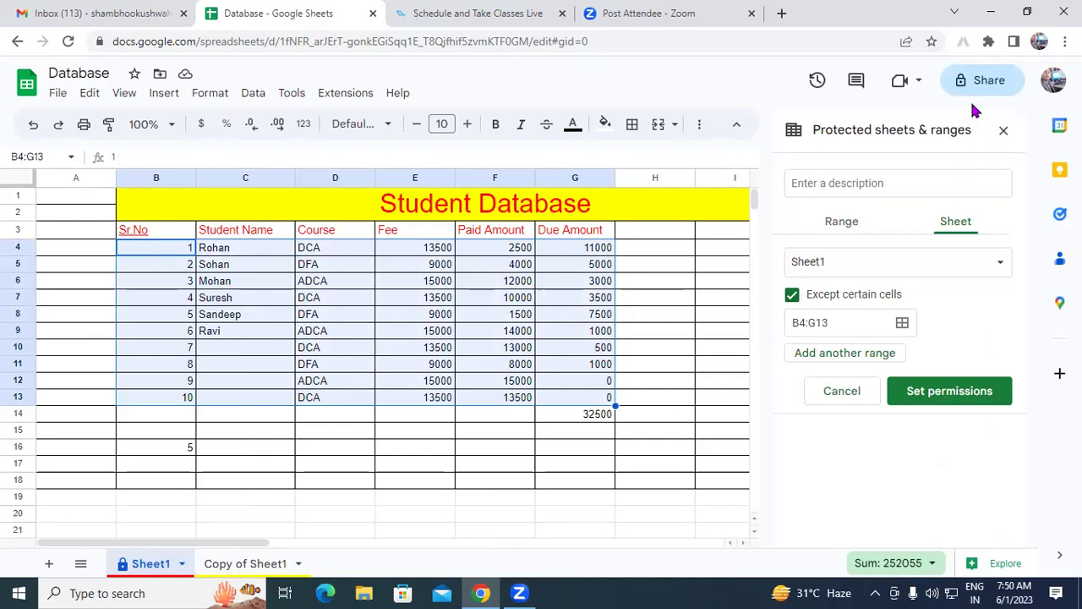
left_click(1005, 134)
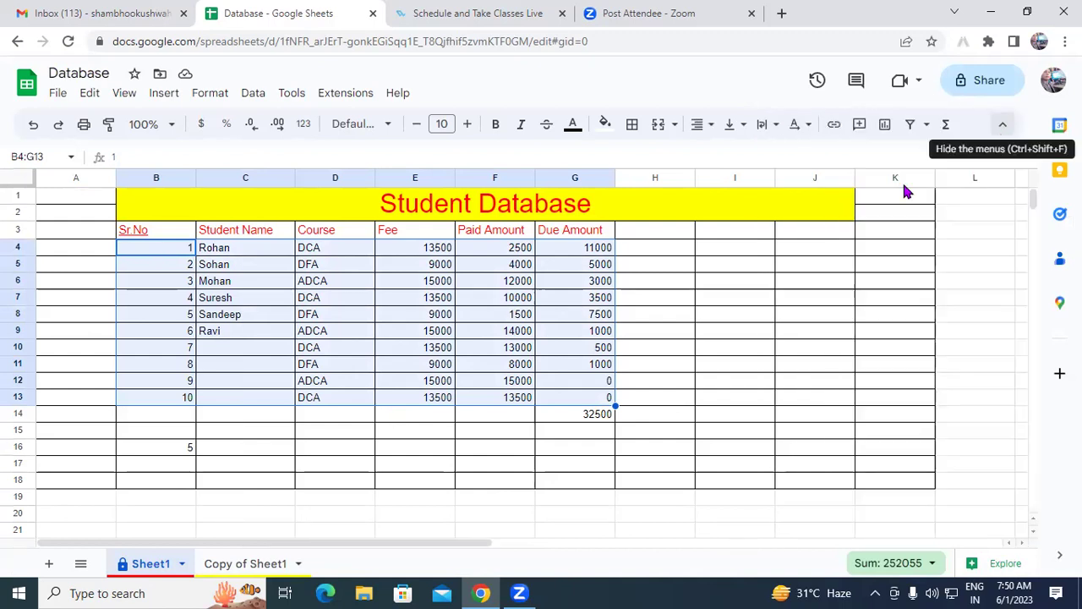
left_click(648, 450)
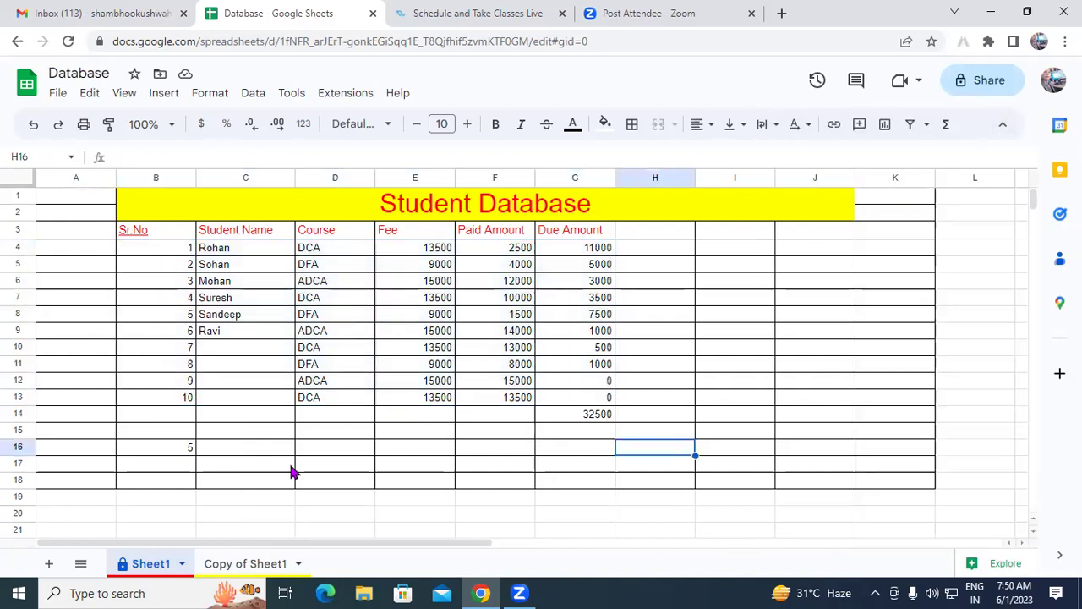
left_click(181, 564)
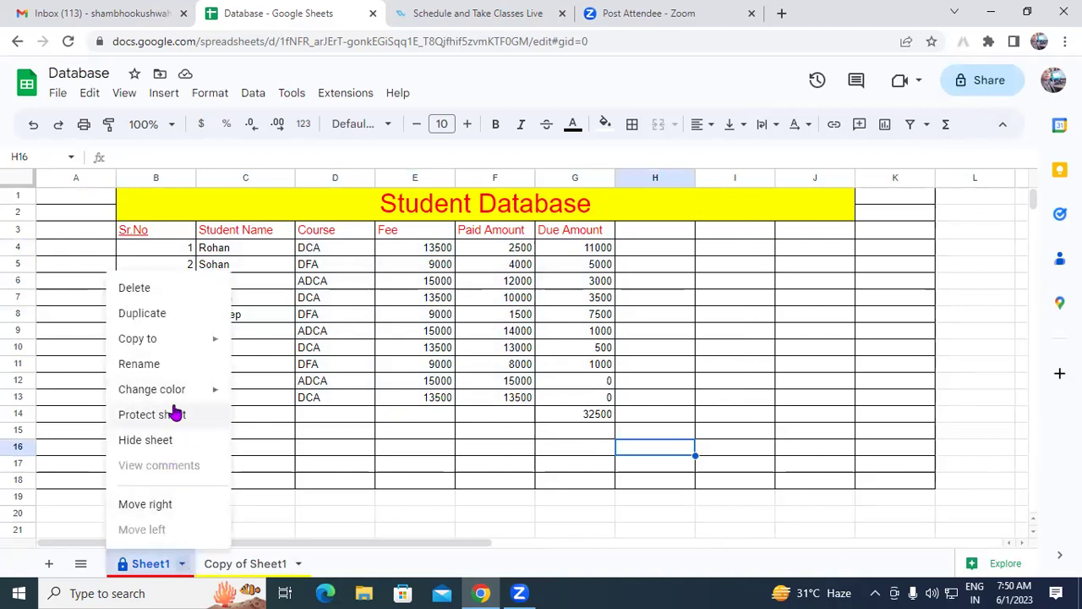
mouse_move(160, 344)
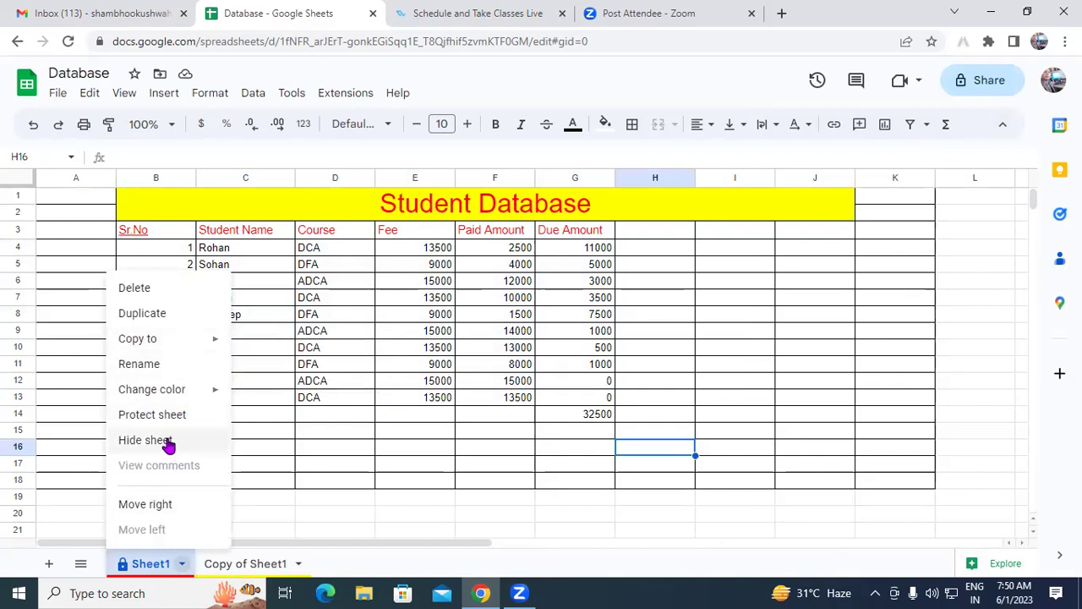
left_click(213, 415)
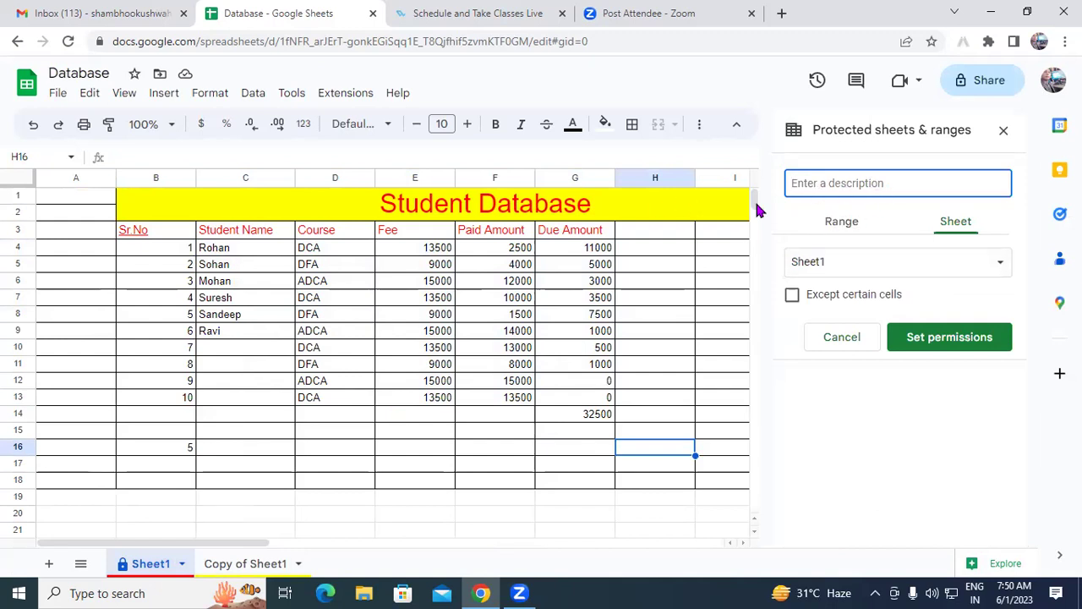
left_click(842, 227)
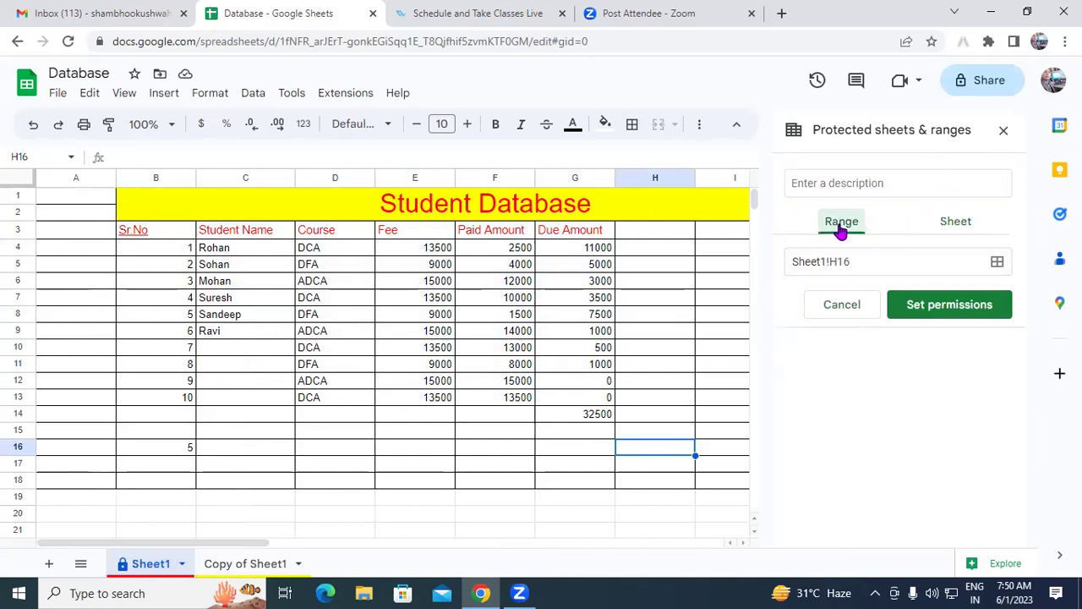
left_click(972, 230)
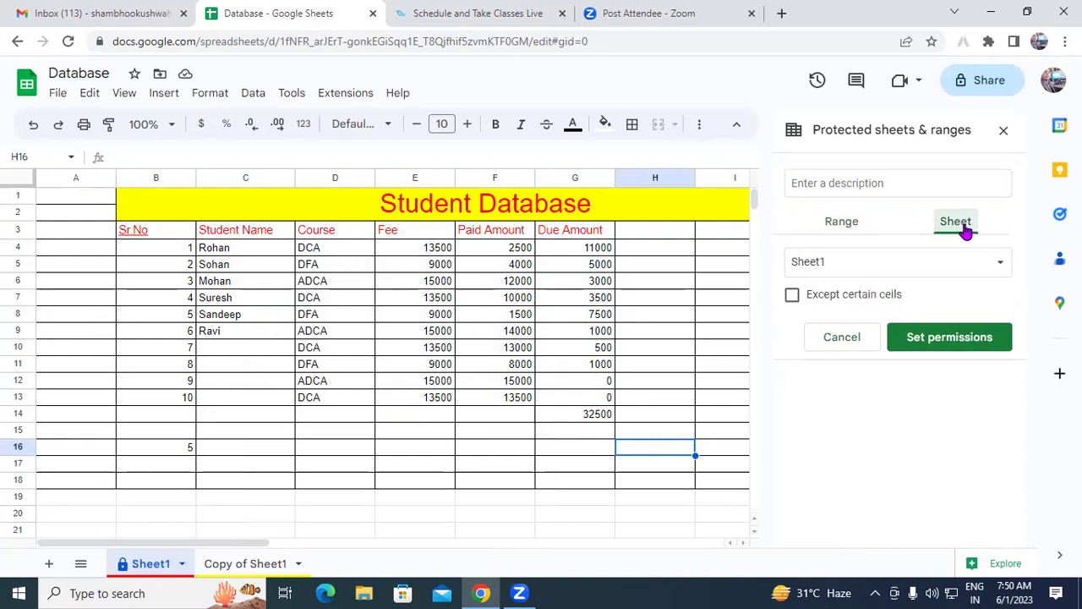
left_click(842, 337)
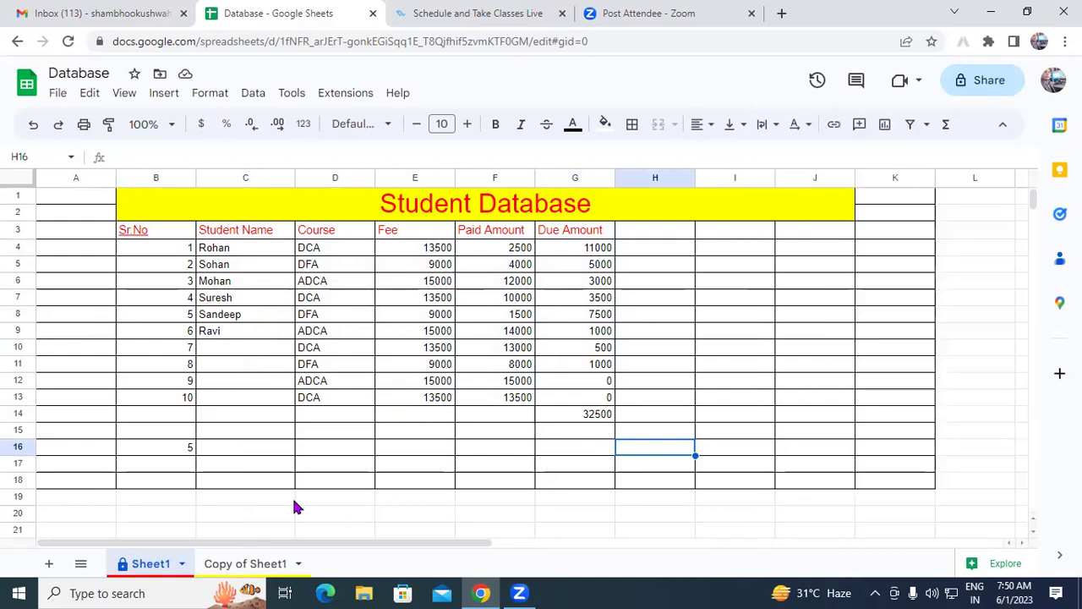
Hide Sheet1 through its tab menu, leaving Copy of Sheet1 as the only visible tab
left_click(622, 430)
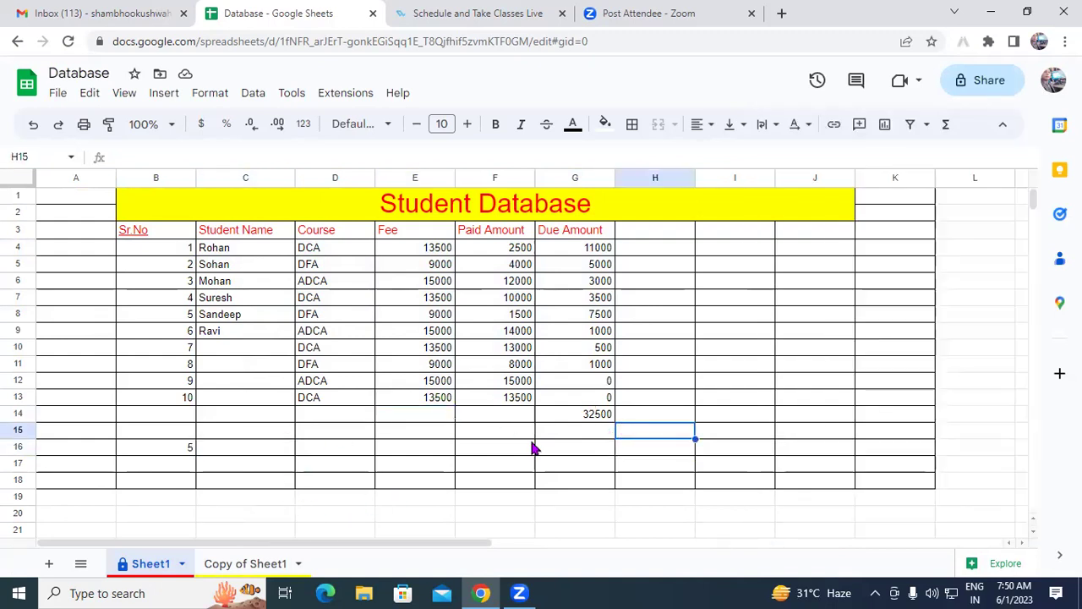
left_click(179, 563)
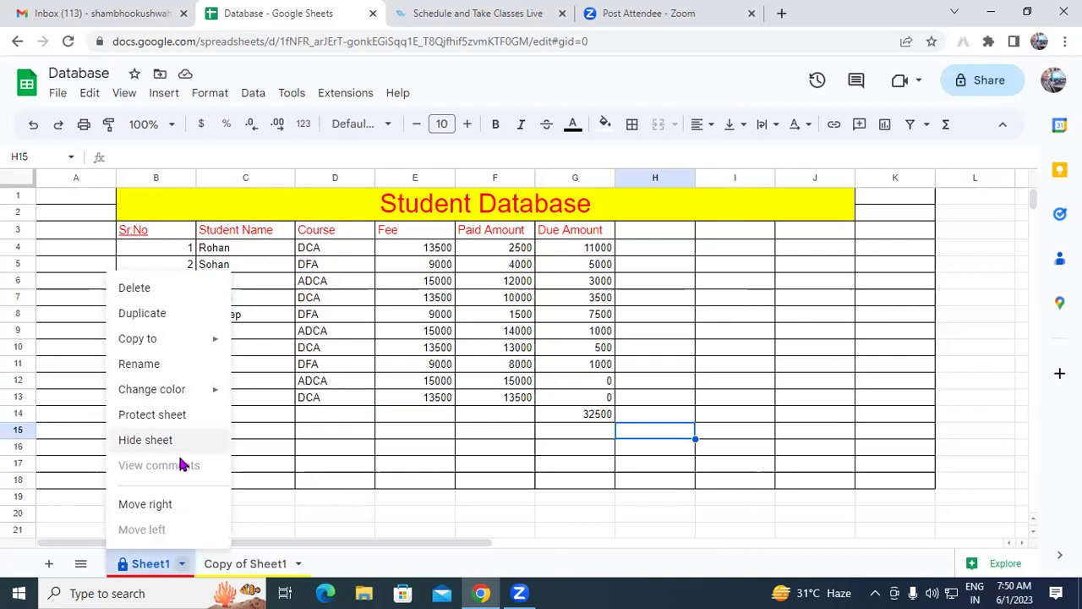
left_click(158, 441)
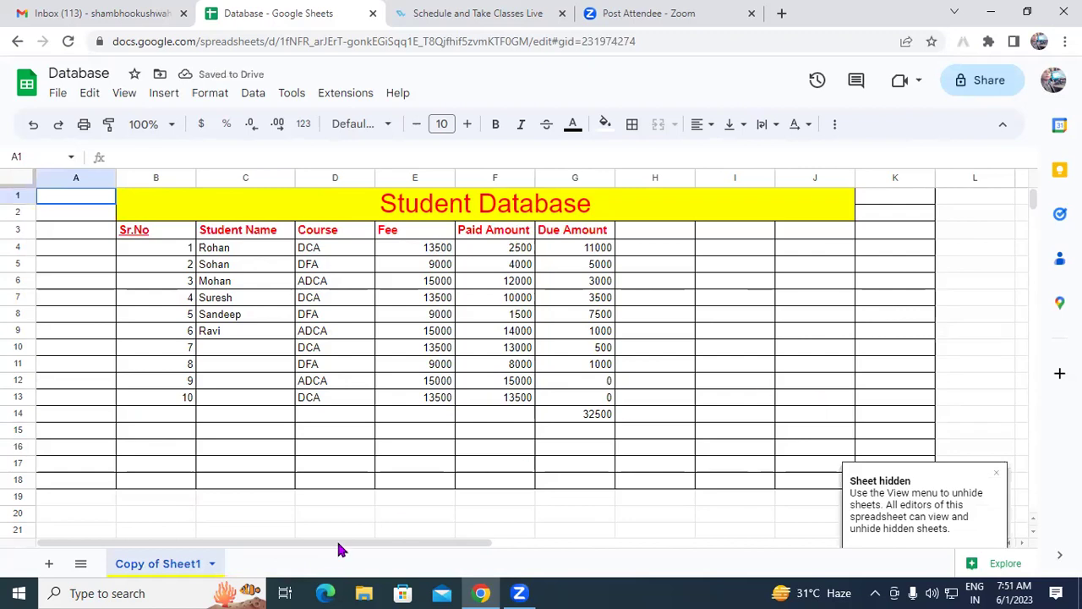
left_click(201, 566)
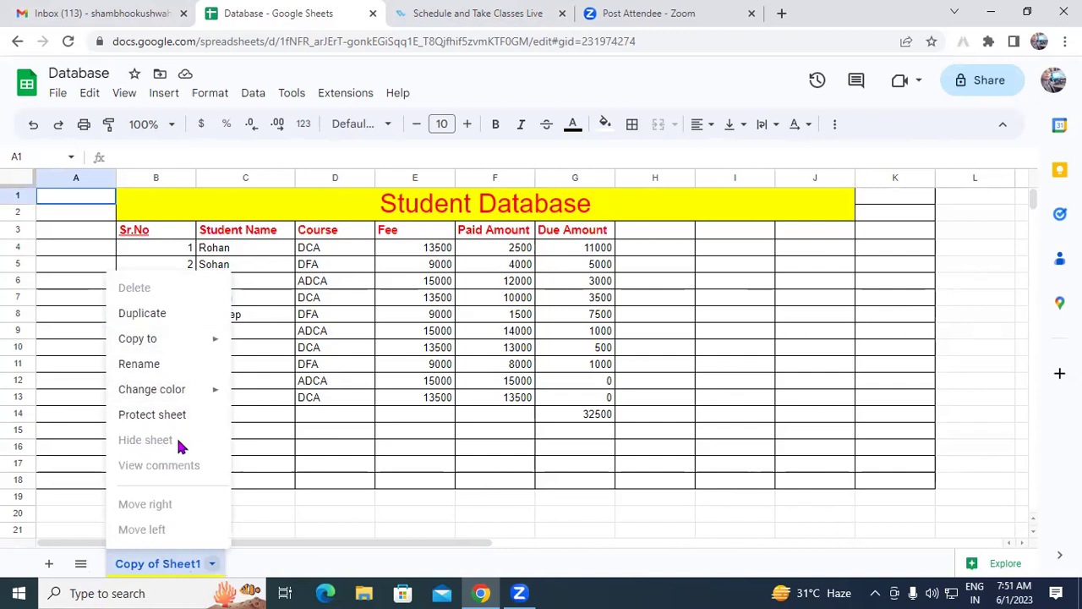
Unhide Sheet1 through View > Hidden sheets
left_click(392, 487)
left_click(321, 463)
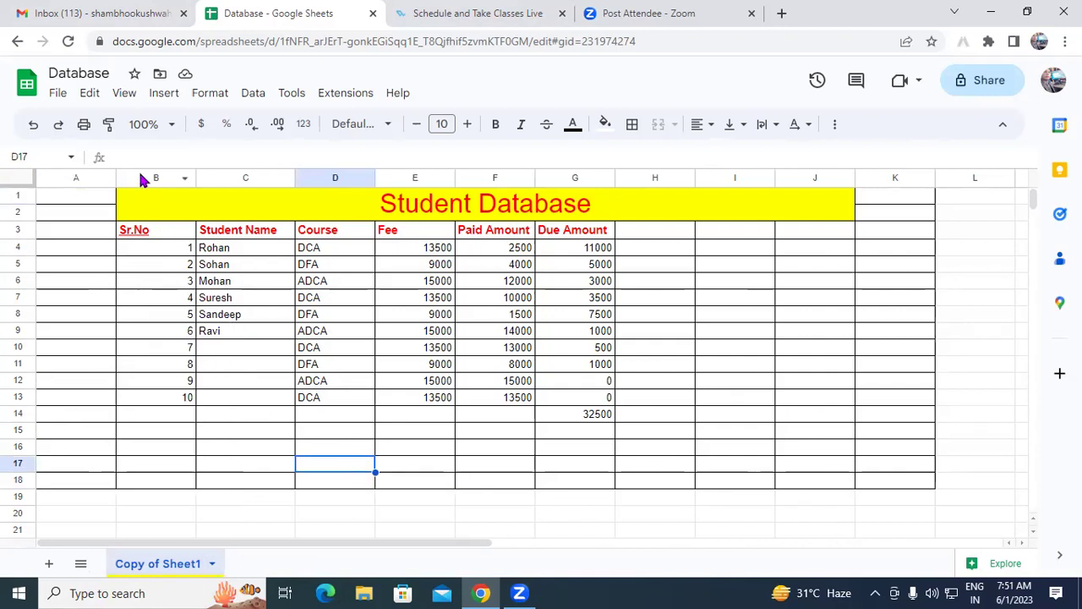
left_click(125, 95)
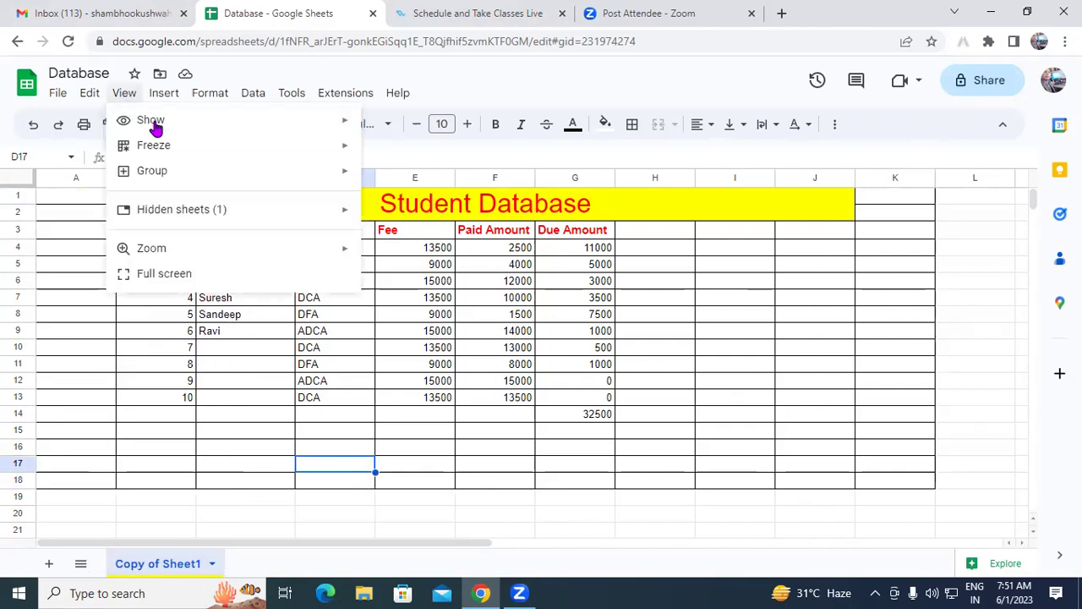
mouse_move(169, 216)
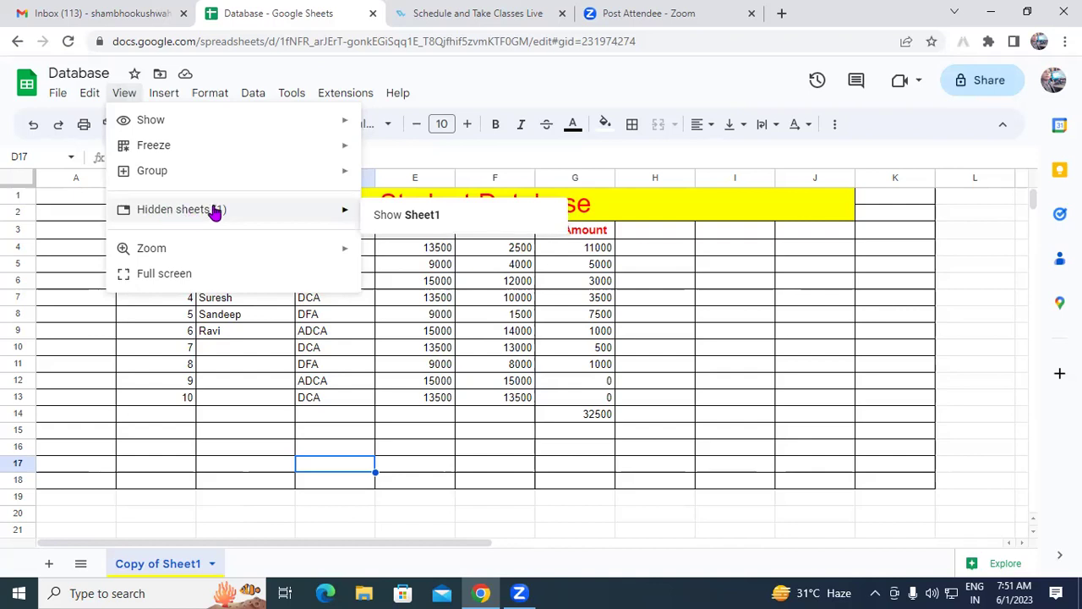
left_click(422, 215)
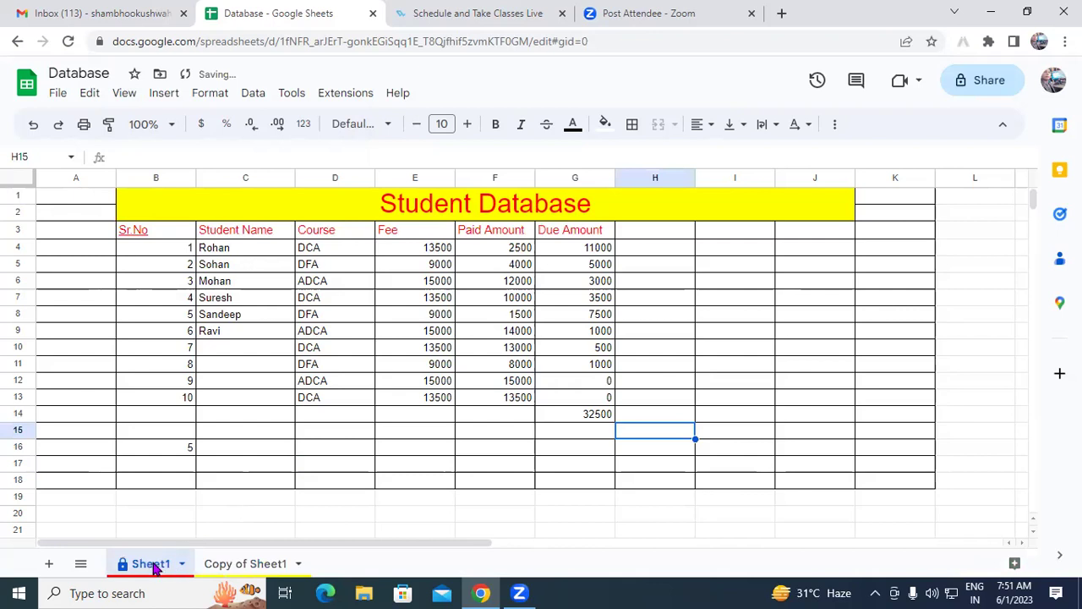
Select cells D17, C13, E11 (9000), H14 and F16 in the restored sheet
left_click(351, 464)
left_click(288, 397)
left_click(422, 365)
left_click(674, 417)
left_click(520, 446)
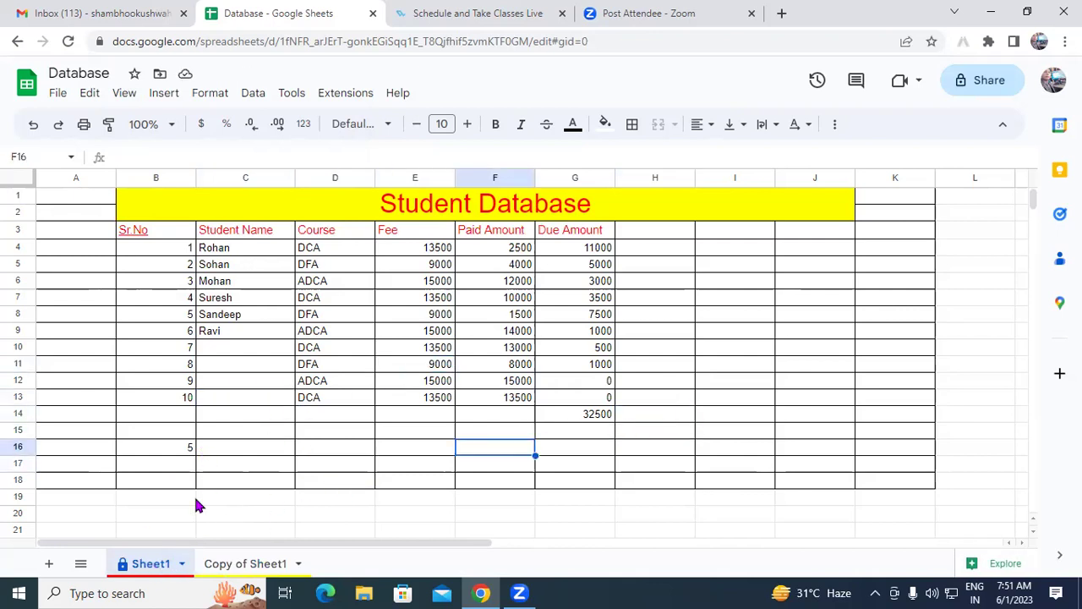